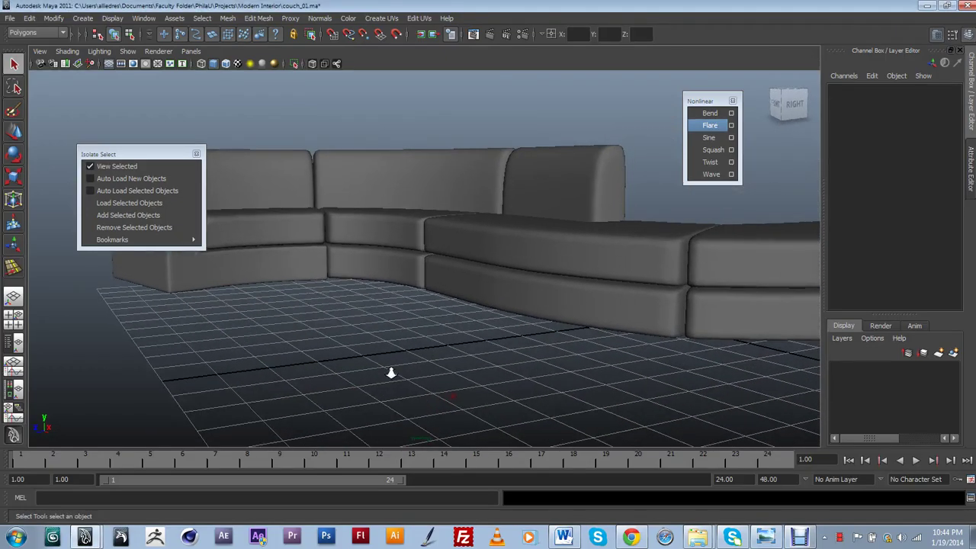
Draw a polygon cube about 1.68 high and 3.52 deep on the floor grid inside the couch's curve
alt+middle_drag(448, 378, 445, 364)
alt+drag(445, 364, 375, 338)
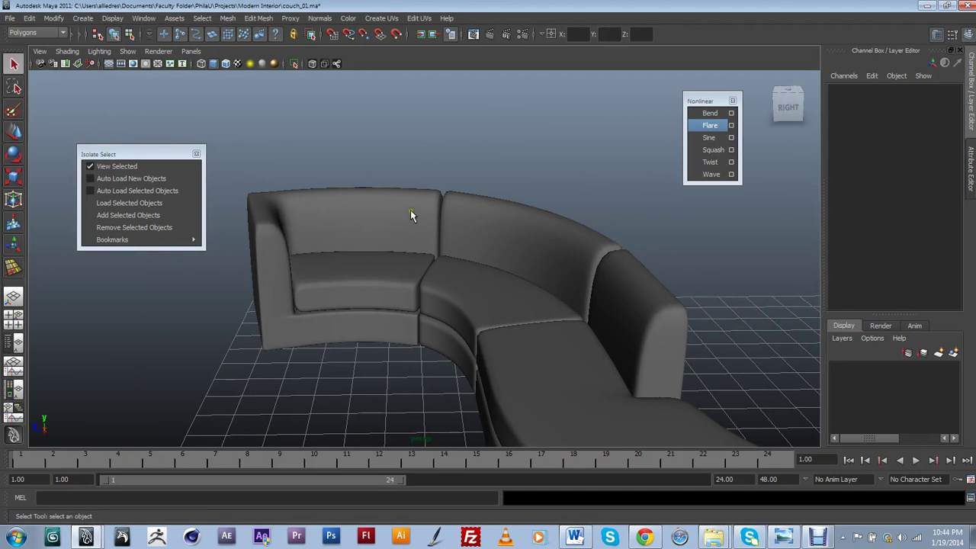
alt+drag(417, 269, 381, 363)
alt+middle_drag(381, 363, 359, 354)
alt+drag(360, 353, 418, 333)
click(417, 338)
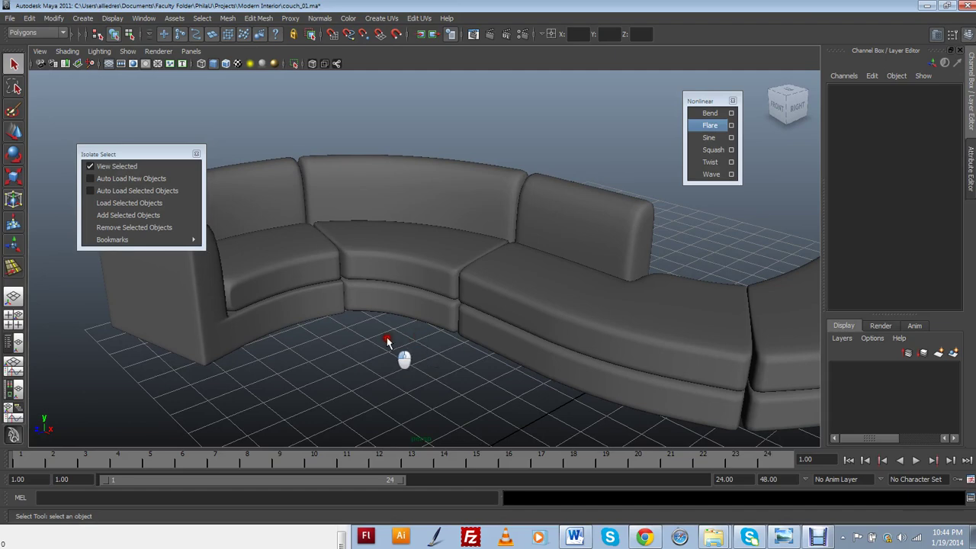
drag(312, 397, 402, 319)
key(w)
click(328, 324)
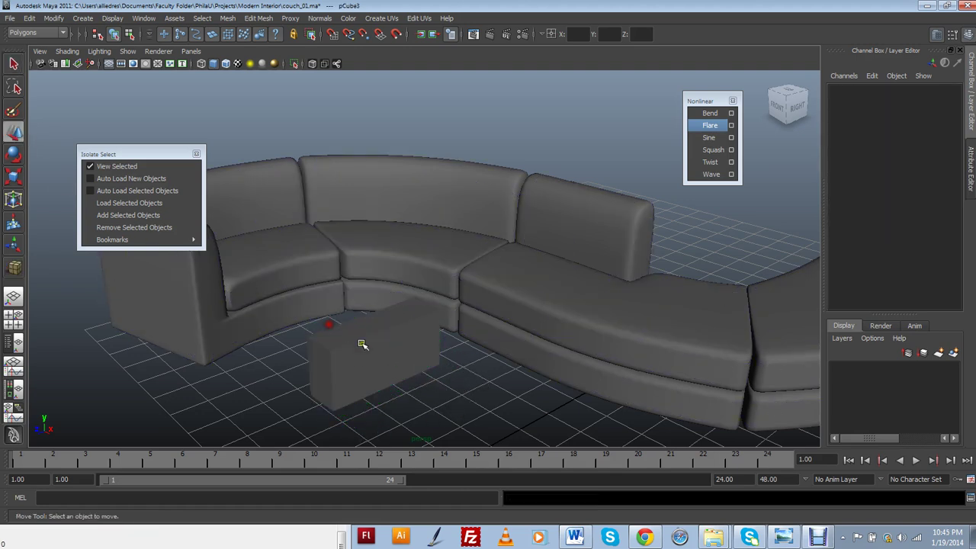
Move the cube onto the couch's end seat in front of the backrest, at X -9.383, Y 3.511, Z 8.039
click(356, 345)
alt+drag(366, 366, 352, 221)
scroll(447, 384, up, 5)
alt+drag(404, 324, 427, 372)
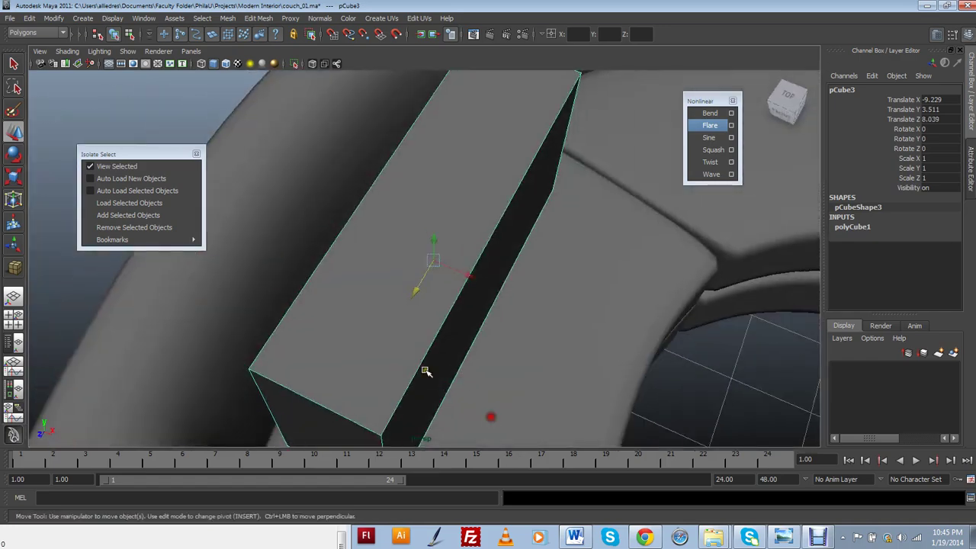
alt+middle_drag(427, 372, 528, 380)
drag(572, 293, 757, 305)
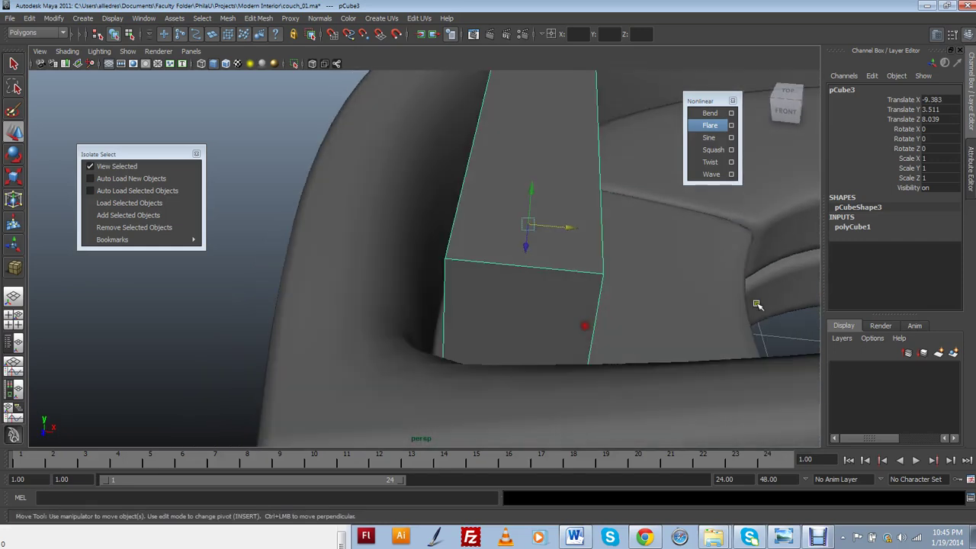
Set the cube's width to 0.702 and move it toward the backrest to X -9.477
click(851, 230)
click(901, 236)
mouse_move(785, 238)
middle_down()
mouse_move(760, 236)
mouse_move(779, 240)
middle_up()
alt+drag(729, 258, 445, 269)
alt+middle_drag(445, 269, 471, 347)
scroll(471, 347, down, 2)
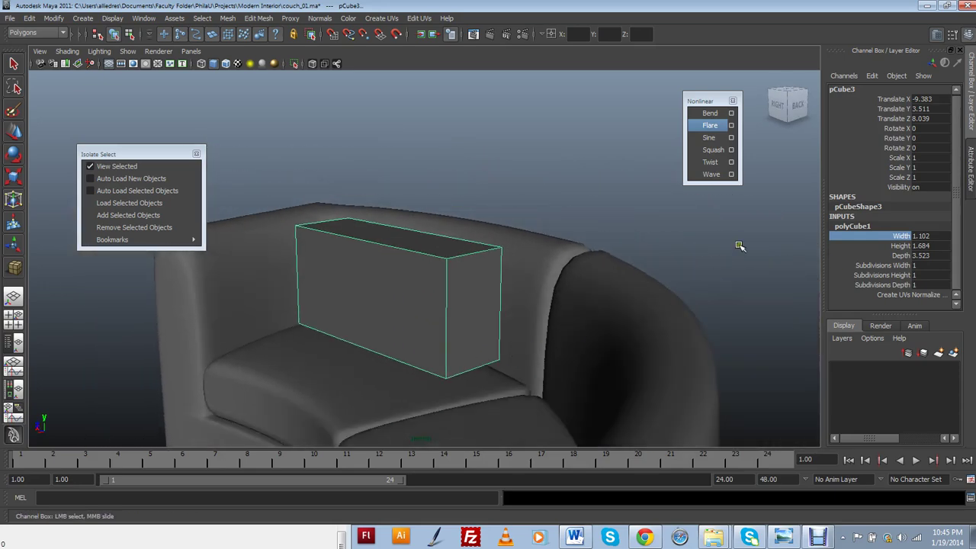
middle_drag(739, 245, 740, 240)
alt+drag(644, 242, 577, 289)
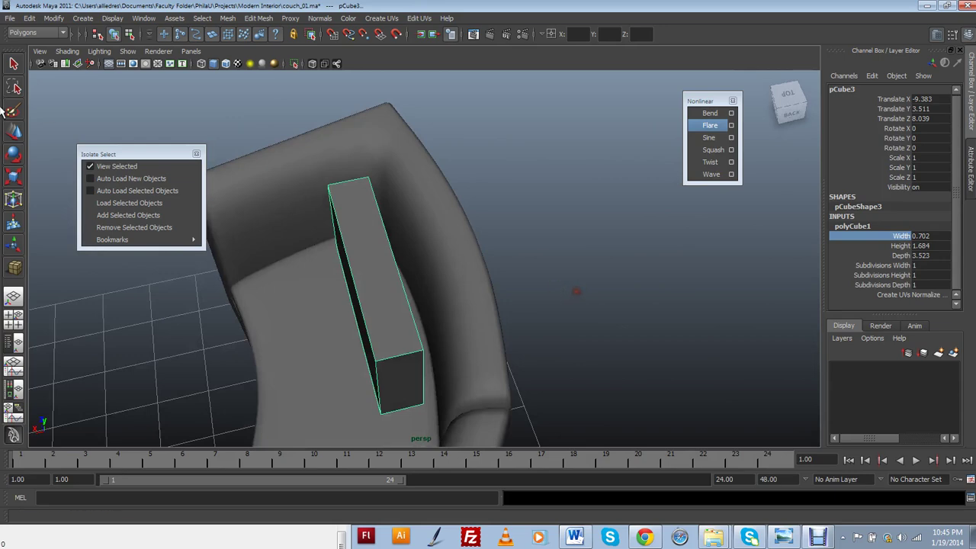
key(w)
drag(341, 297, 556, 290)
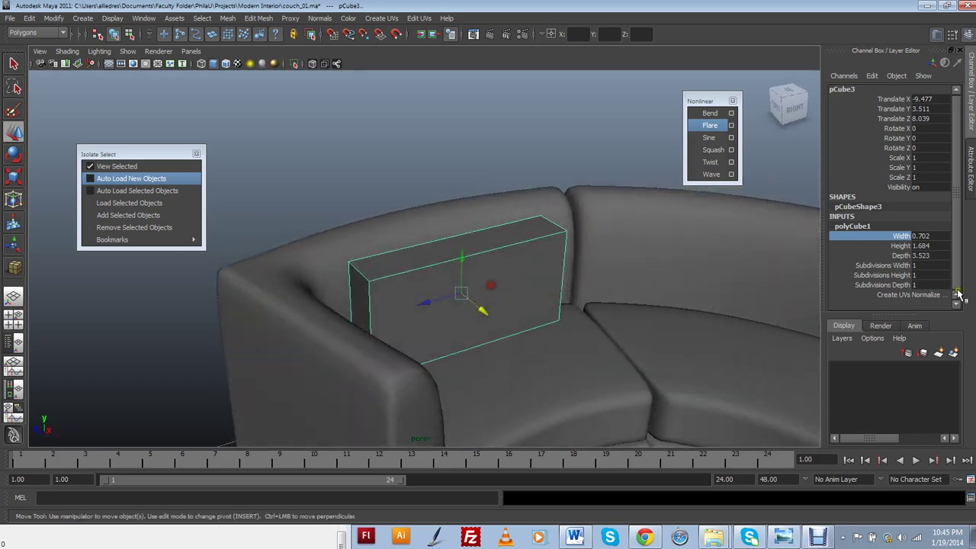
Set the cube's height to 1.984 and raise it above the seat to Y 3.739
click(901, 246)
middle_drag(642, 246, 645, 251)
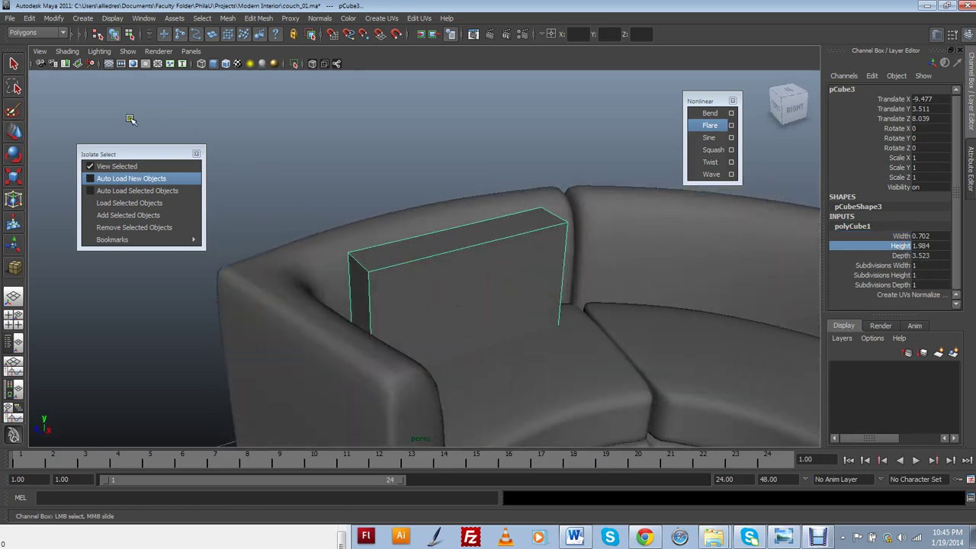
click(6, 136)
drag(463, 276, 472, 326)
Turn on smooth preview for the cube and insert an edge loop near each of its two ends
key(3)
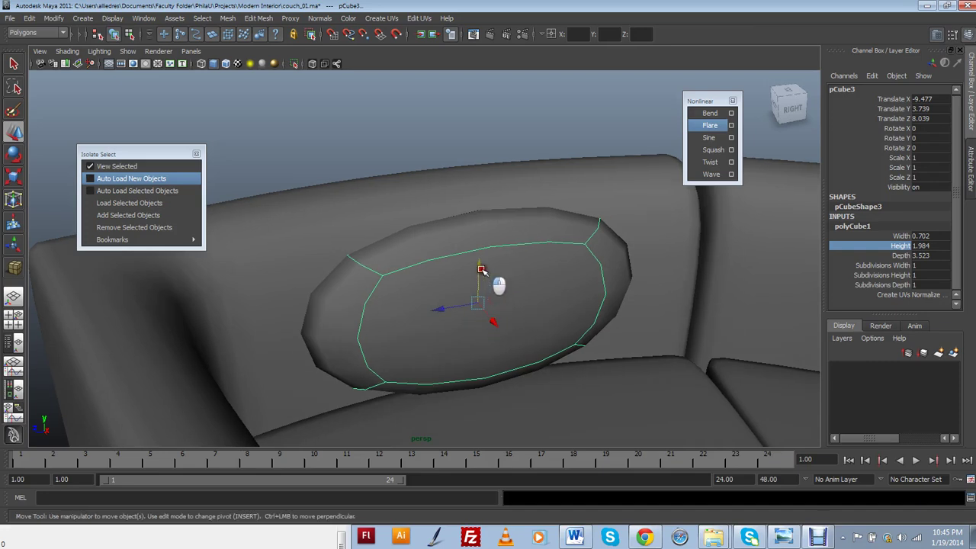
shift+right_drag(443, 274, 446, 275)
alt+drag(542, 283, 581, 270)
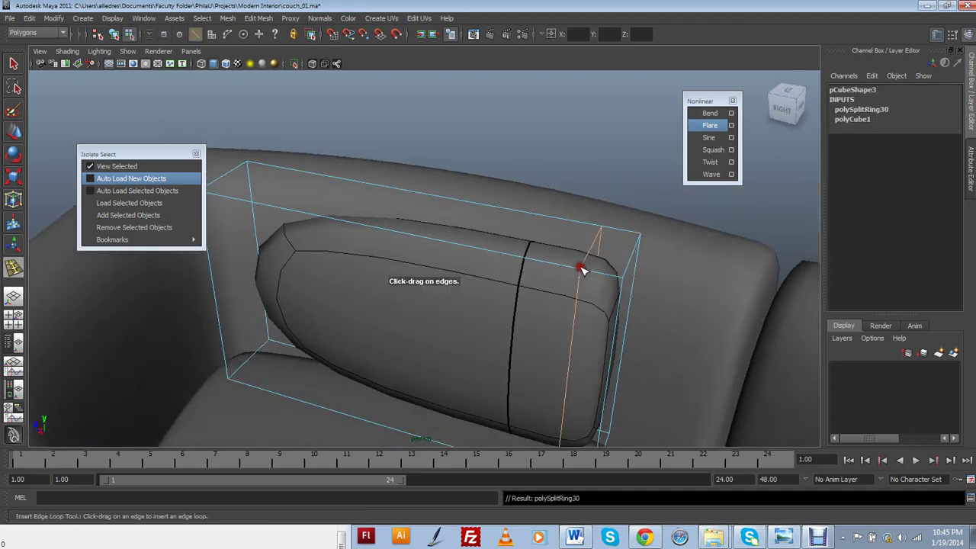
click(234, 199)
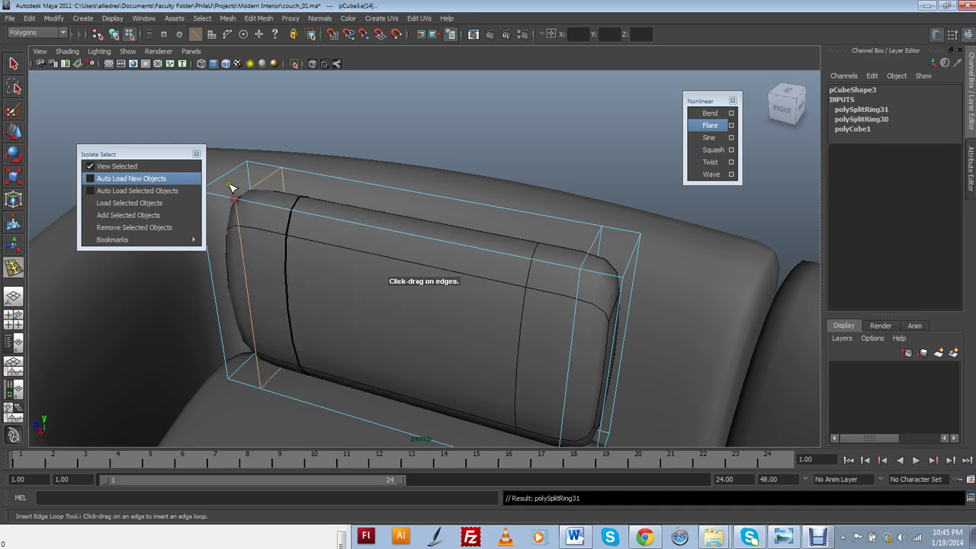
click(231, 199)
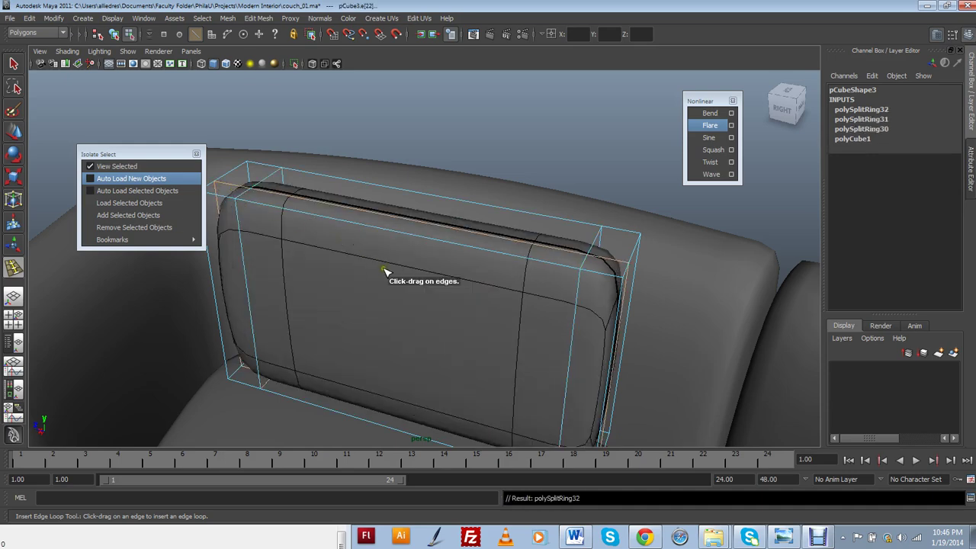
alt+drag(385, 271, 507, 243)
key(ctrl+z)
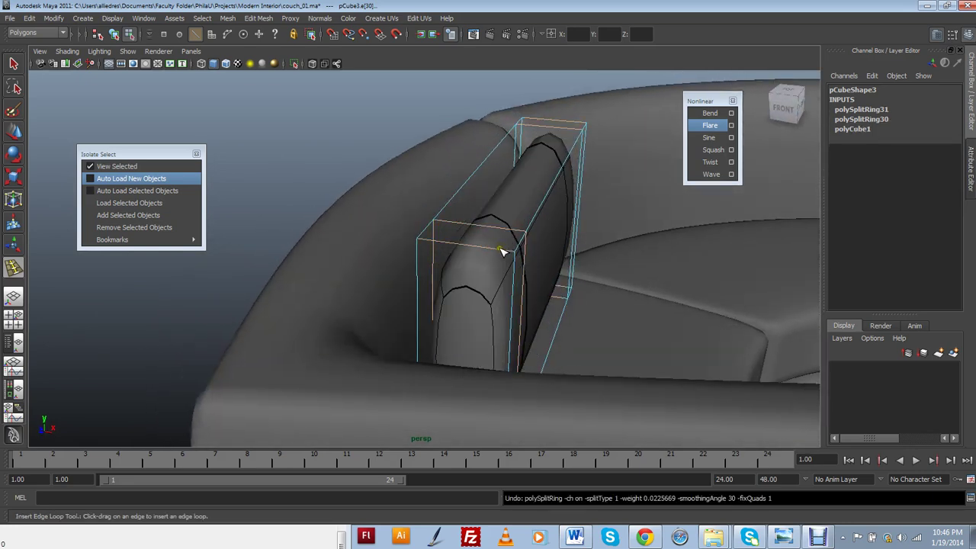
Insert a lengthwise edge loop near the cushion's front face and horizontal edge loops near its top and bottom
click(503, 250)
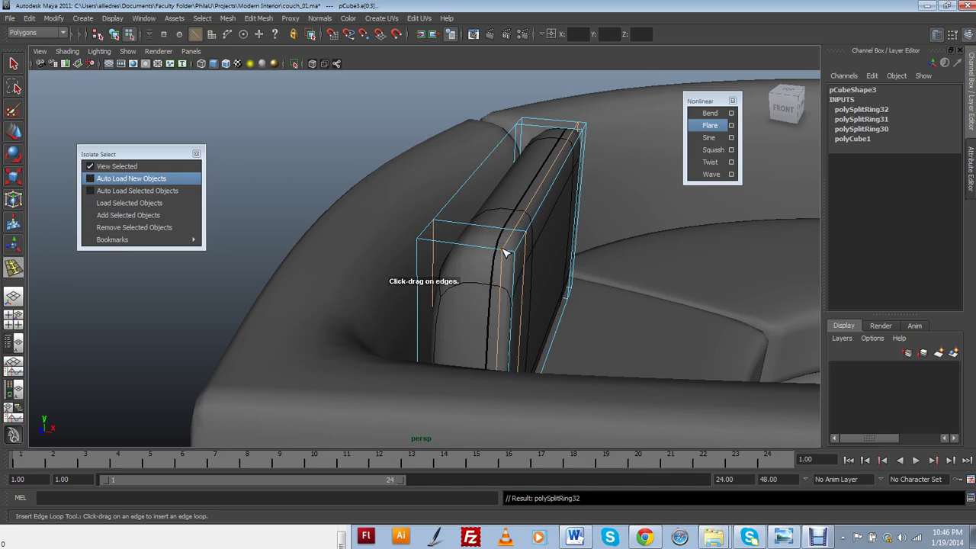
alt+drag(609, 298, 445, 293)
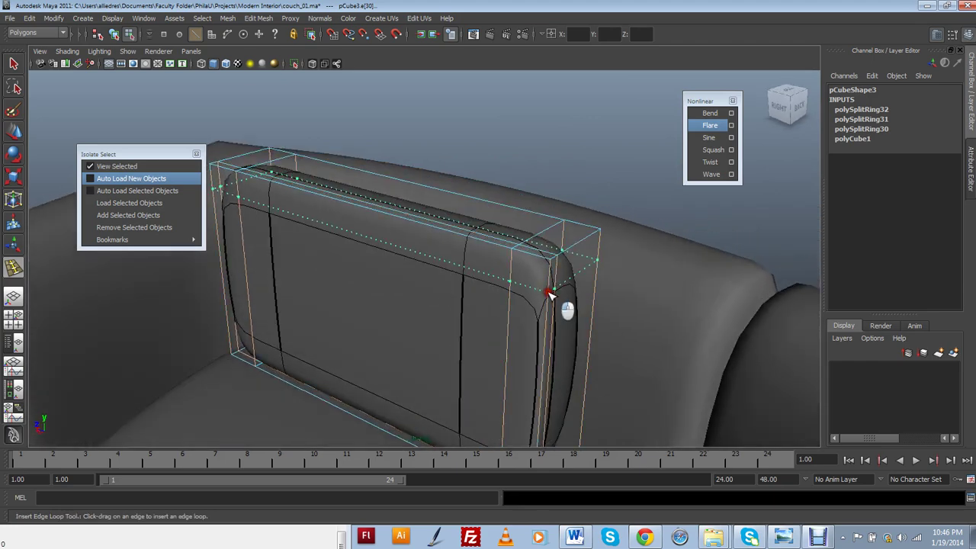
click(552, 320)
alt+middle_drag(544, 301, 505, 215)
alt+drag(505, 215, 605, 392)
click(524, 233)
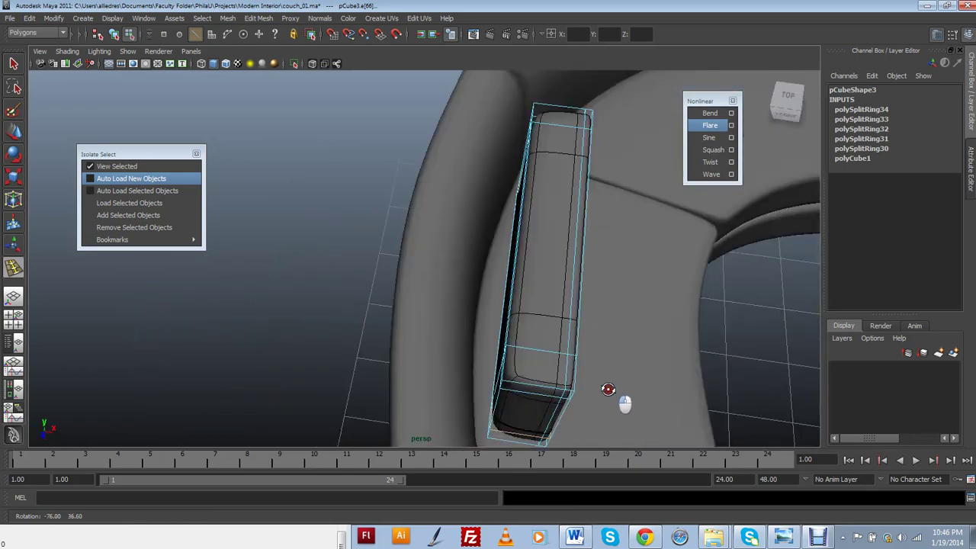
Insert an edge loop around the middle of the cushion's length, then return to object mode with nothing selected
alt+middle_drag(605, 391, 549, 322)
alt+drag(549, 322, 467, 379)
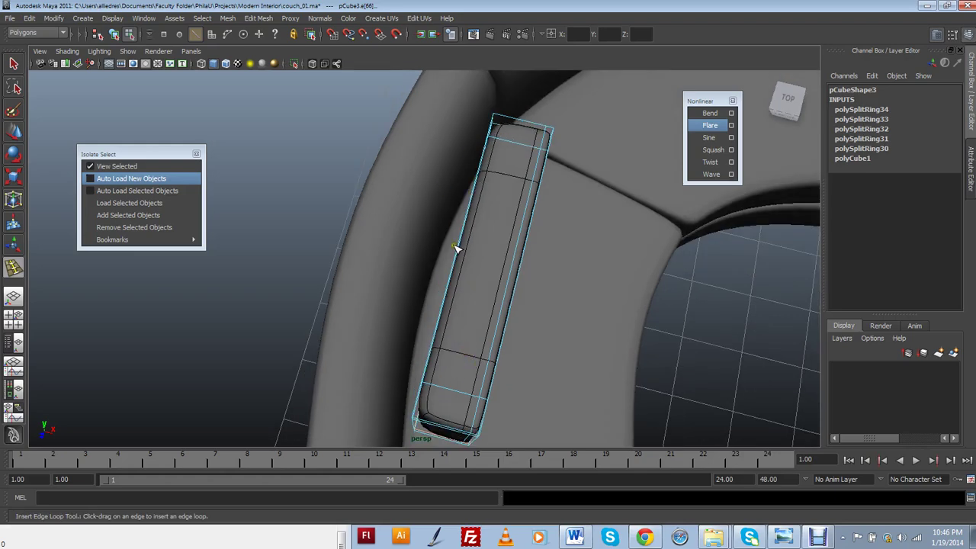
alt+drag(456, 248, 458, 146)
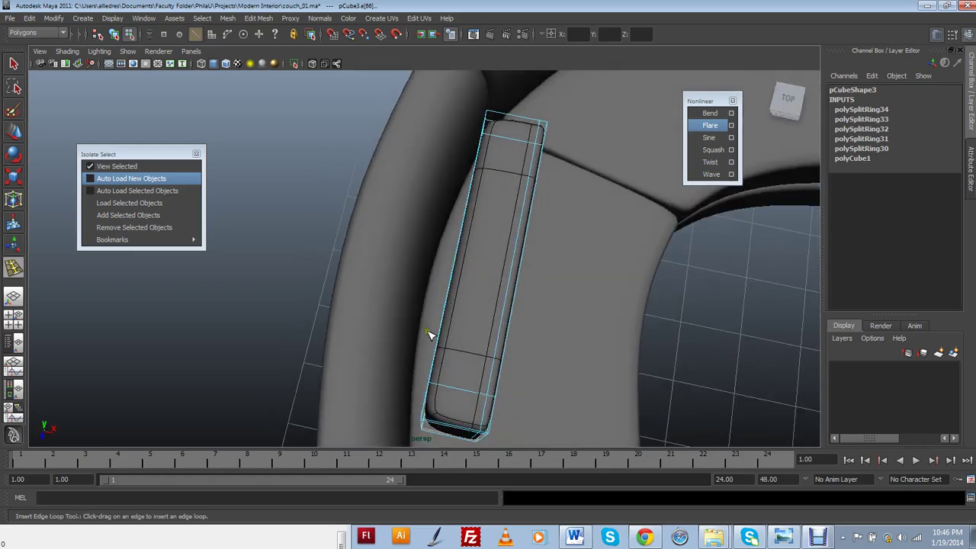
alt+drag(421, 294, 366, 251)
alt+drag(411, 274, 458, 305)
click(14, 134)
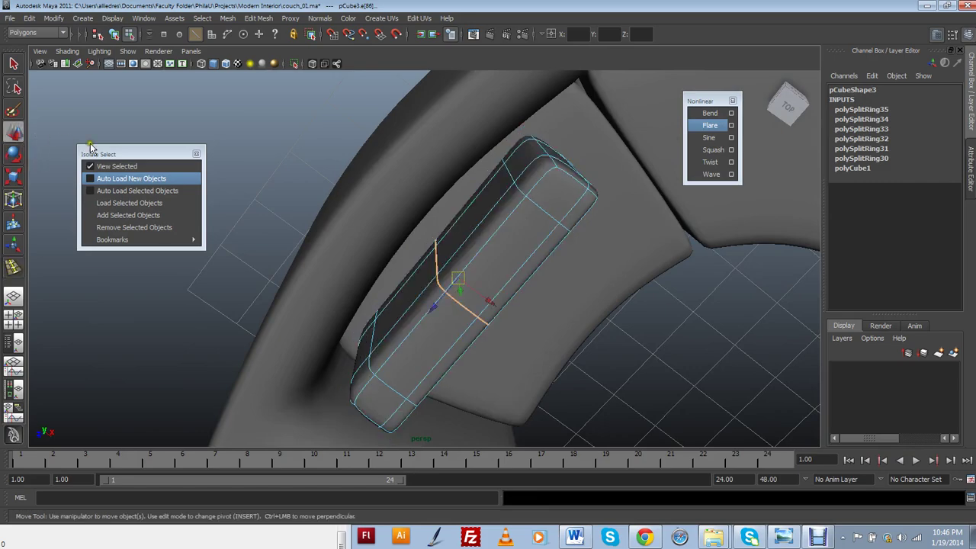
alt+drag(332, 170, 417, 244)
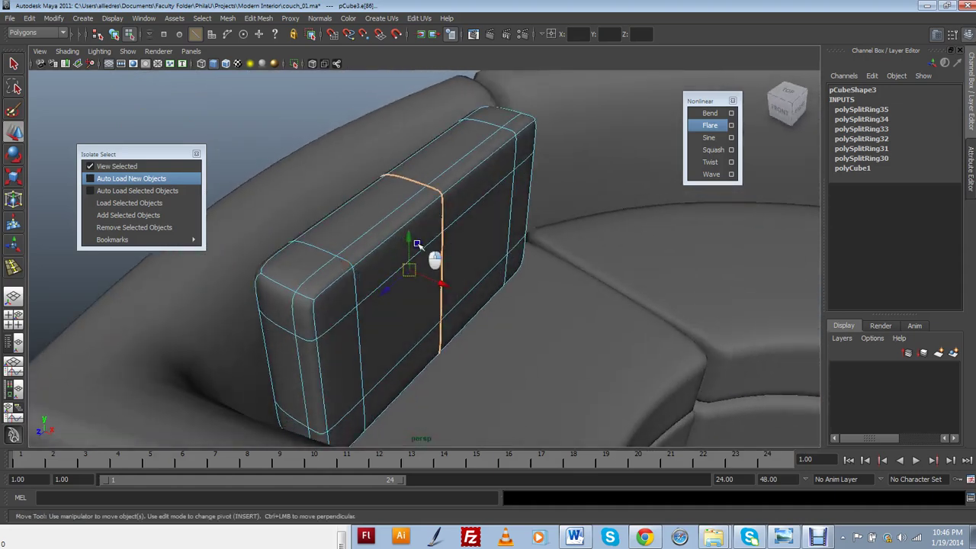
right_drag(416, 244, 324, 165)
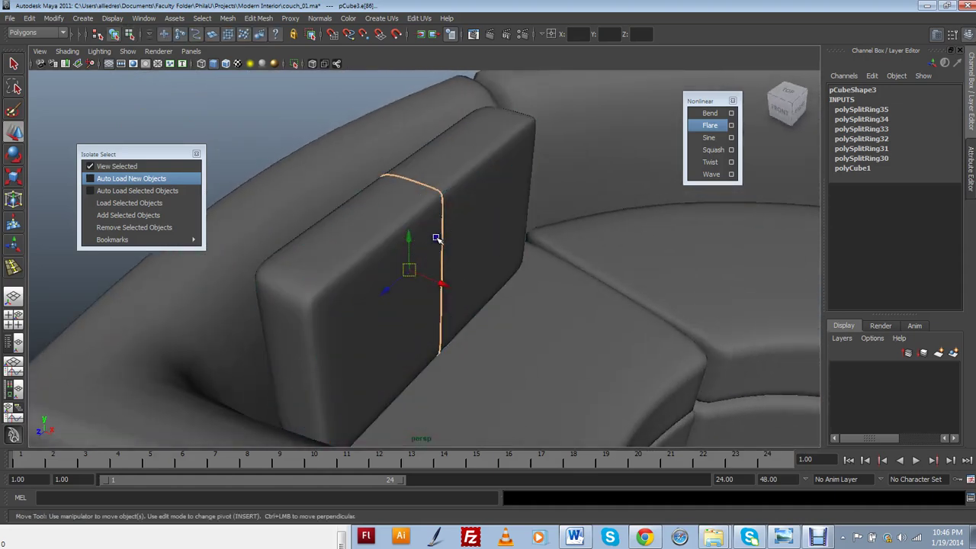
mouse_move(418, 294)
alt+mouse_down()
mouse_move(414, 277)
mouse_move(425, 270)
mouse_move(404, 283)
alt+mouse_up()
click(404, 284)
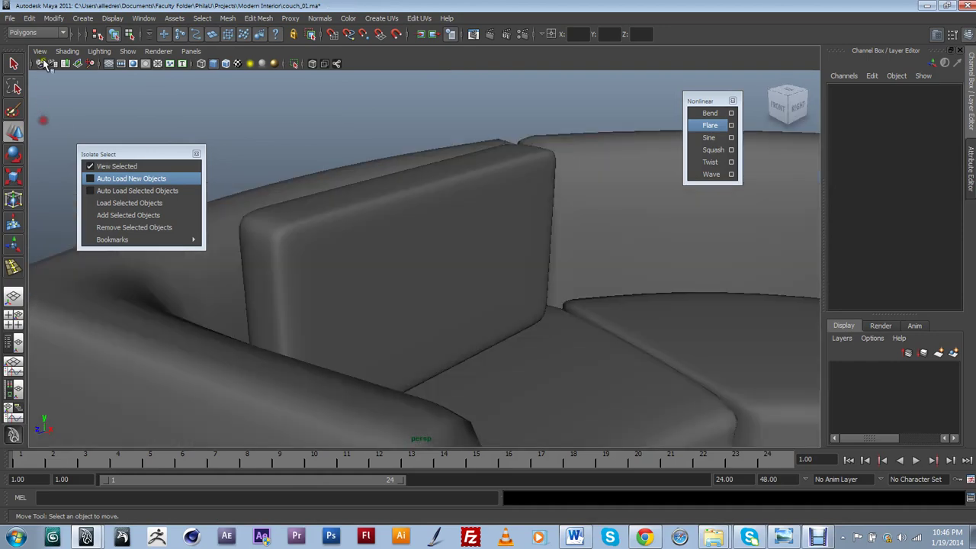
Switch to the Animation menu set and detach the Nonlinear deformer list as a floating window above the couch
click(36, 37)
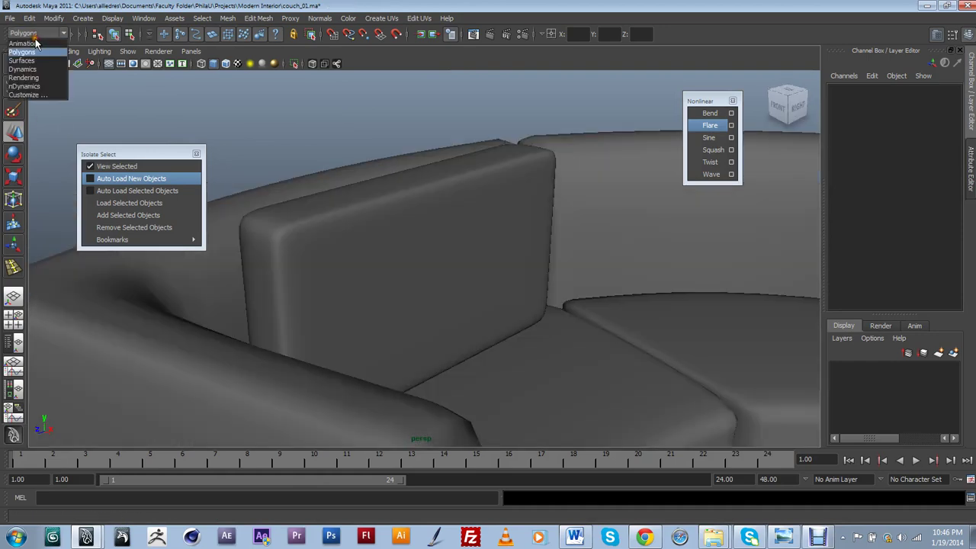
click(23, 43)
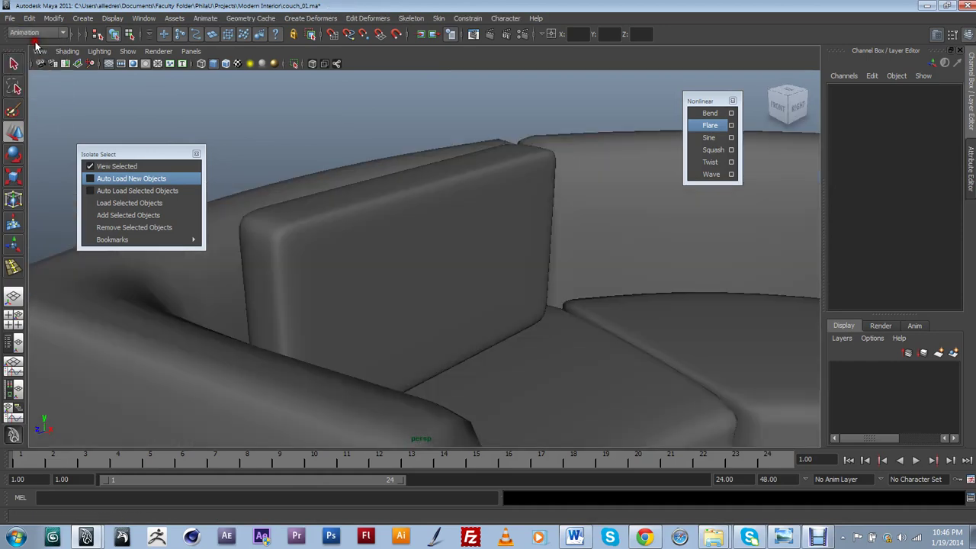
click(323, 18)
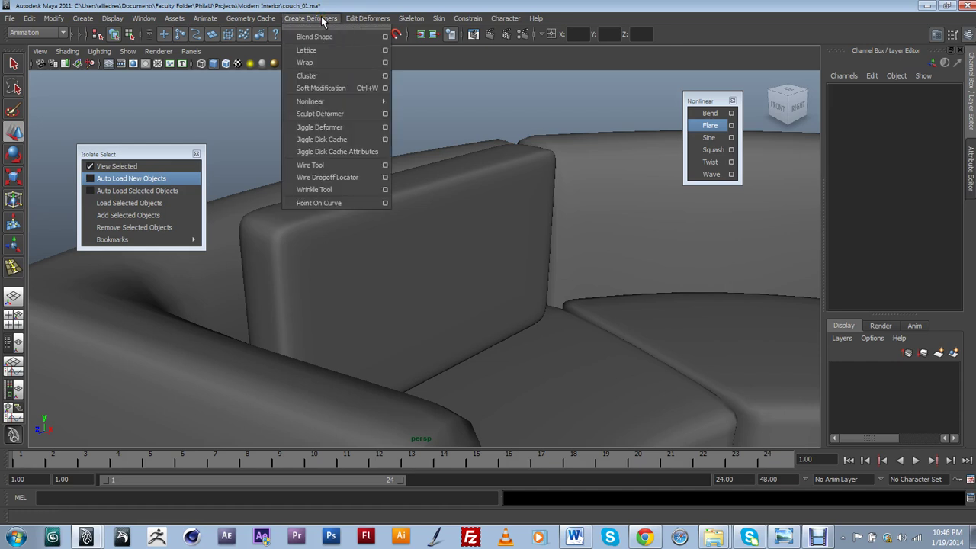
mouse_move(320, 102)
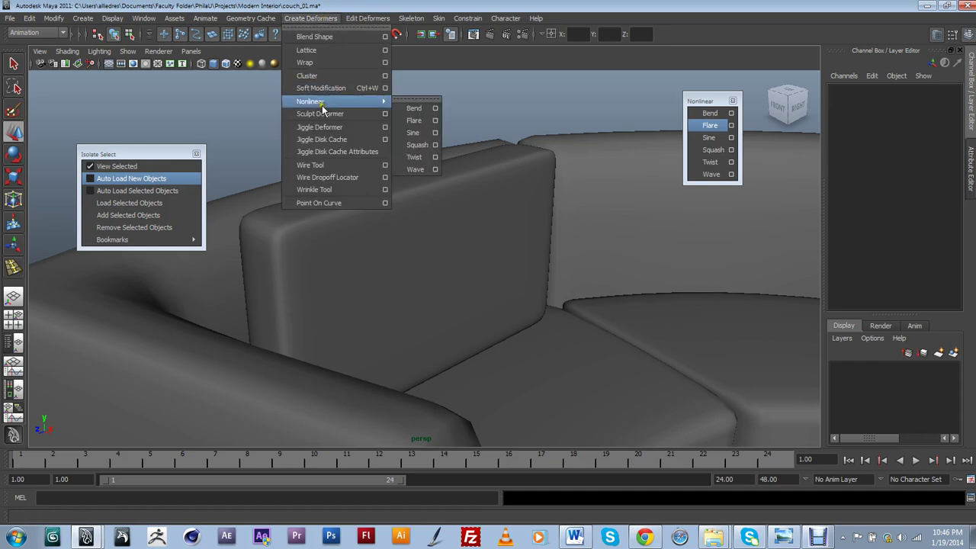
click(409, 100)
drag(416, 92, 689, 109)
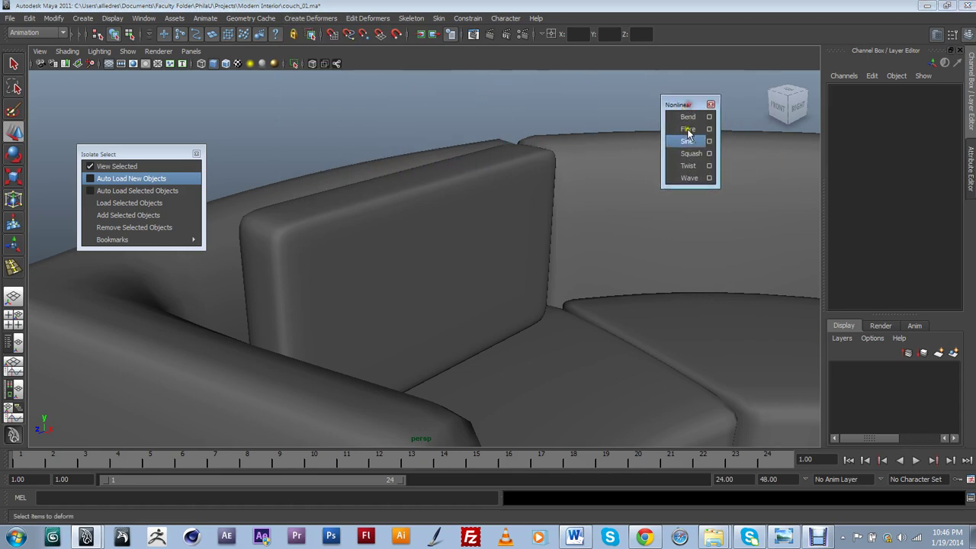
drag(685, 105, 681, 106)
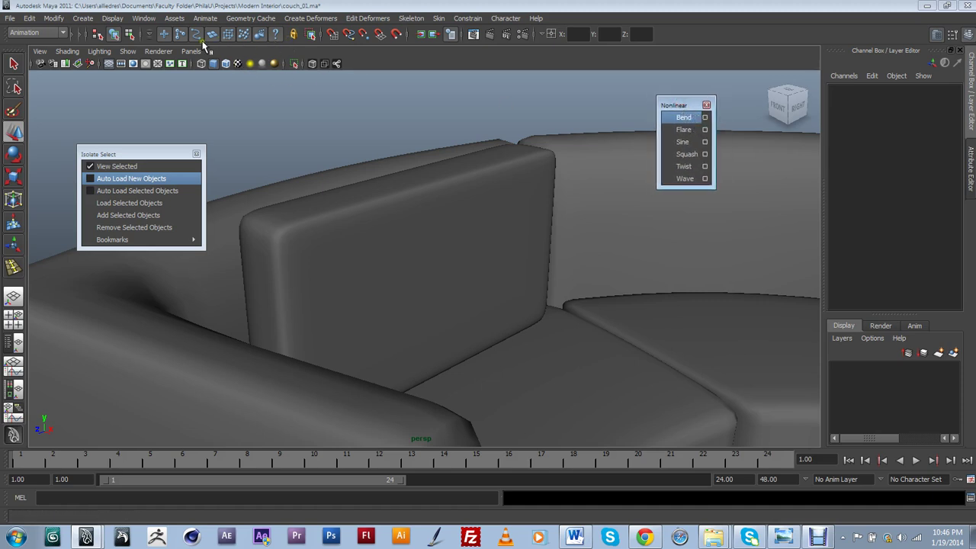
click(301, 19)
mouse_move(347, 102)
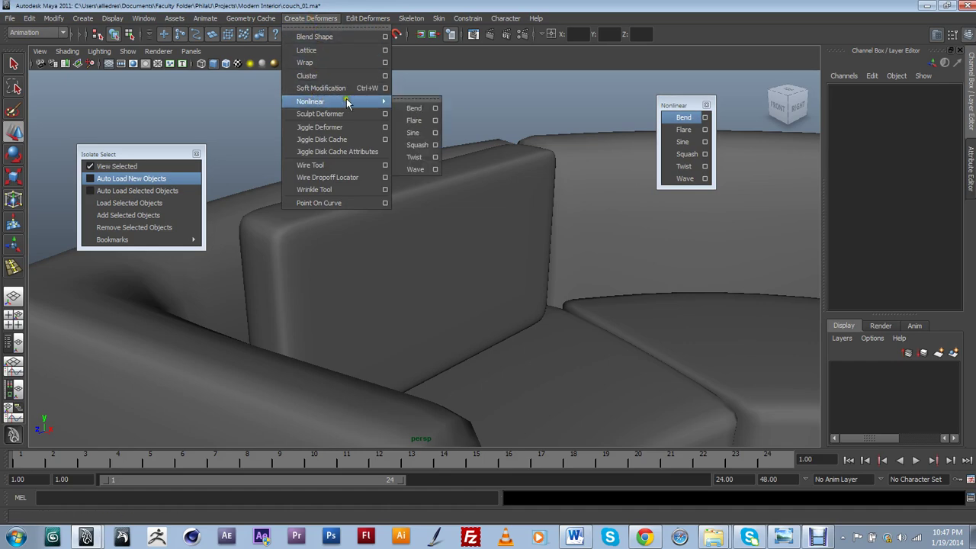
click(417, 99)
drag(420, 92, 648, 93)
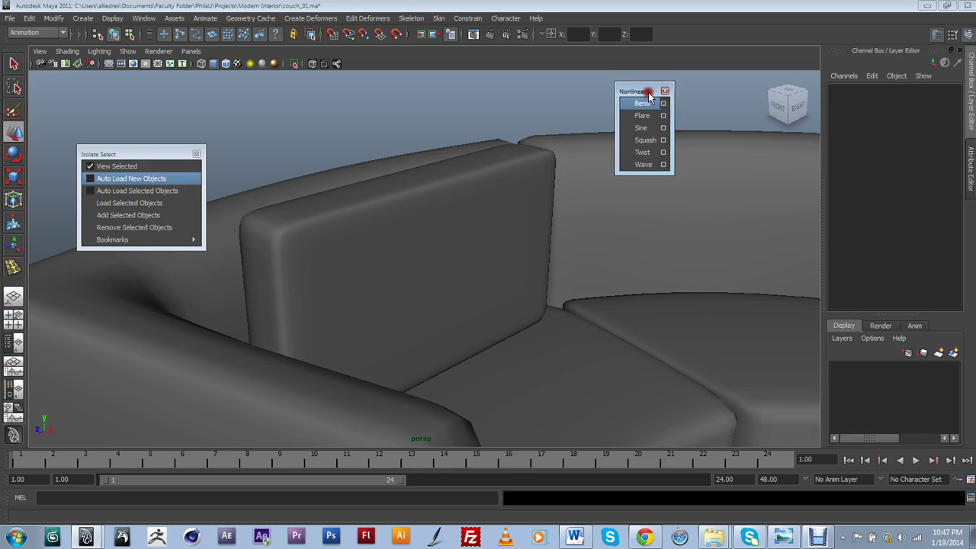
Apply a Bend deformer to the back cushion and expand the deformer's input attributes
alt+drag(546, 153, 461, 230)
click(427, 221)
click(643, 104)
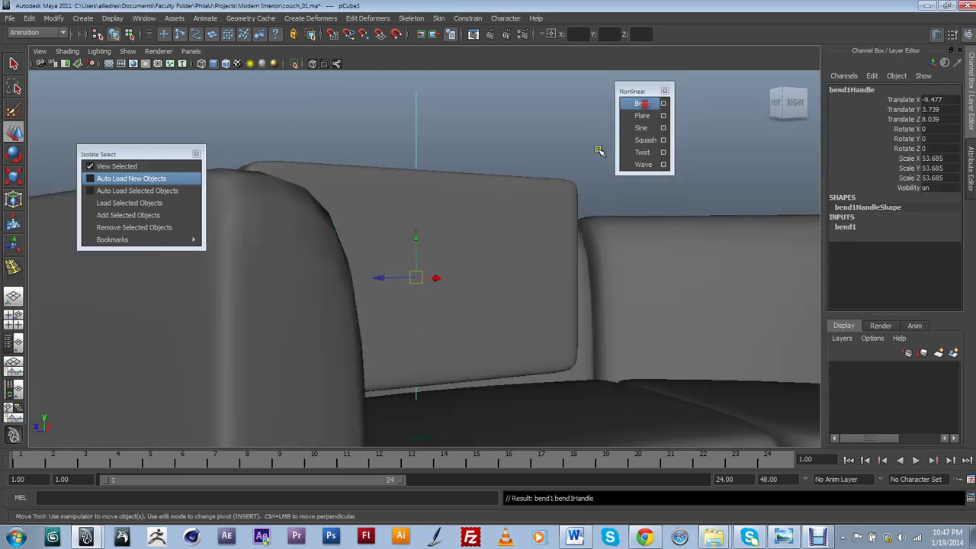
mouse_move(383, 288)
alt+mouse_down()
mouse_move(383, 348)
mouse_move(367, 297)
alt+mouse_up()
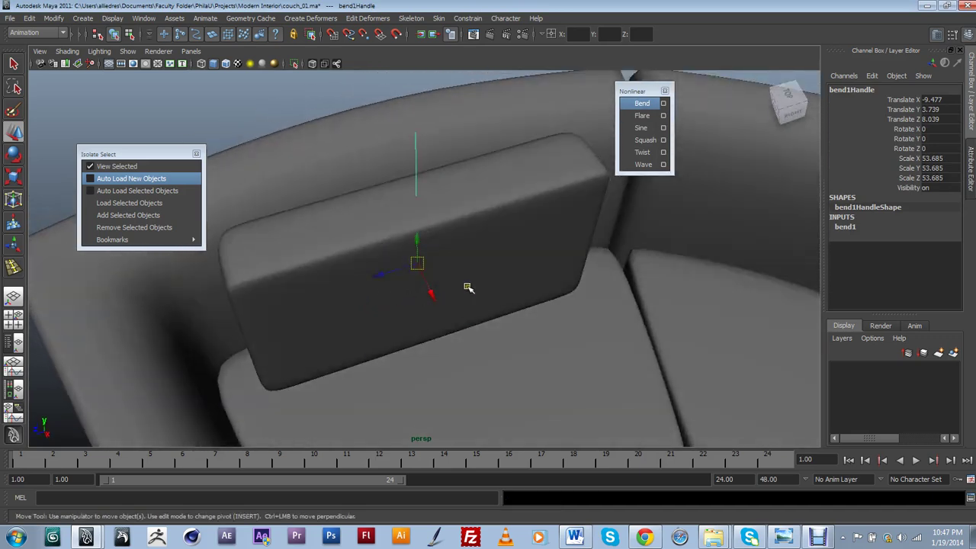
alt+drag(467, 287, 444, 313)
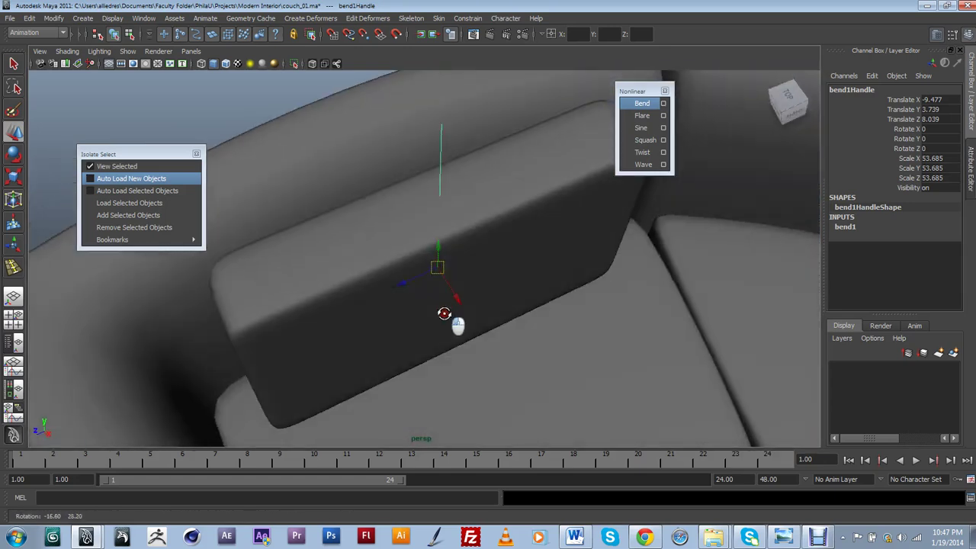
click(848, 228)
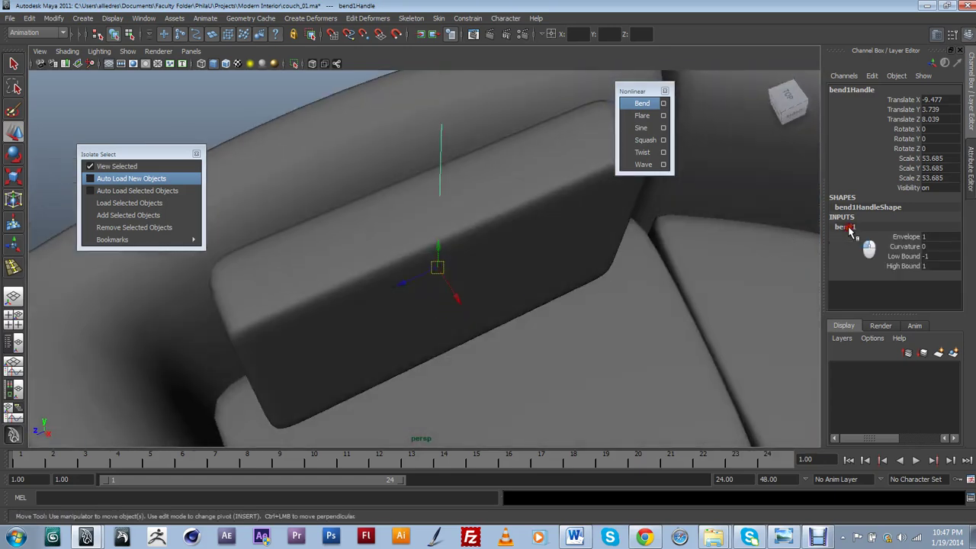
Try a Bend curvature of 2.6 on the back cushion and check the direction of the bend from several sides
click(899, 247)
middle_drag(704, 249, 721, 246)
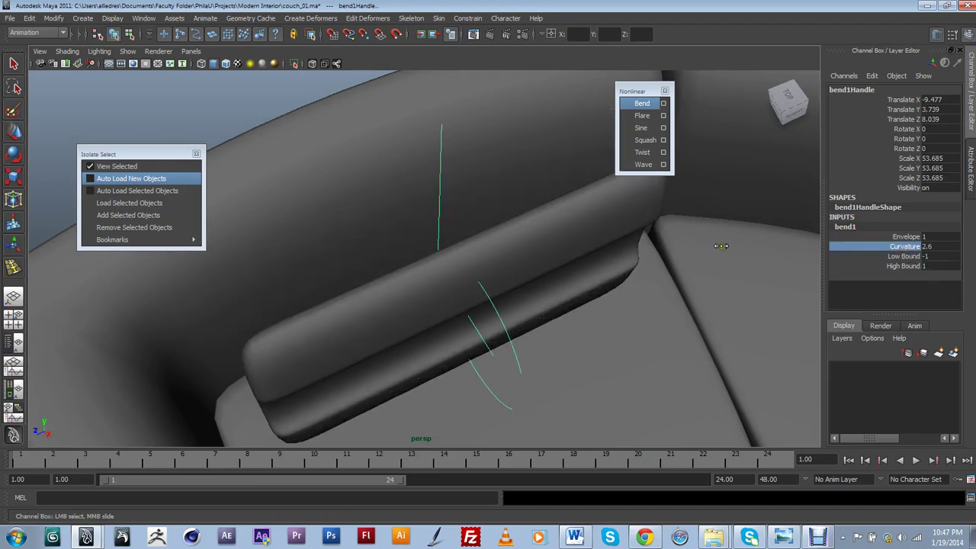
alt+drag(720, 246, 363, 312)
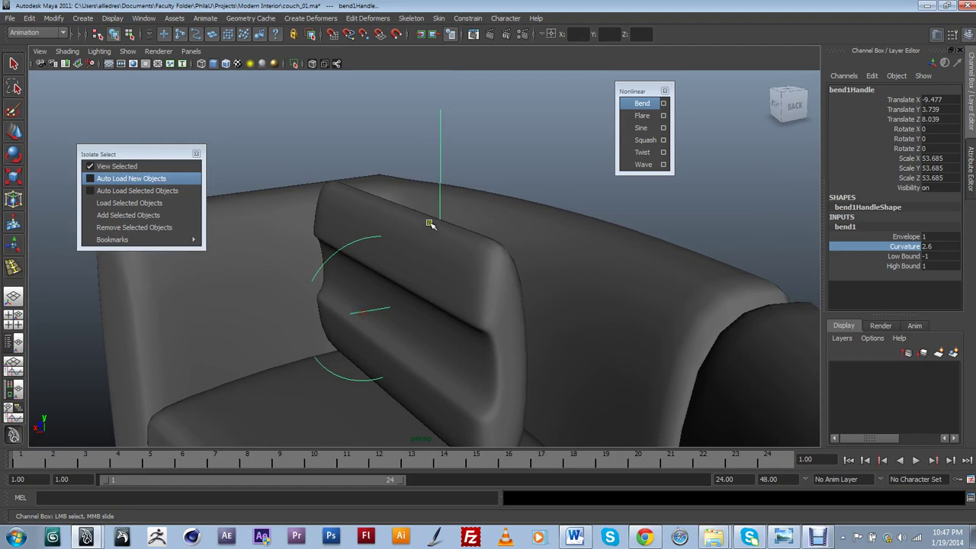
alt+drag(445, 149, 447, 228)
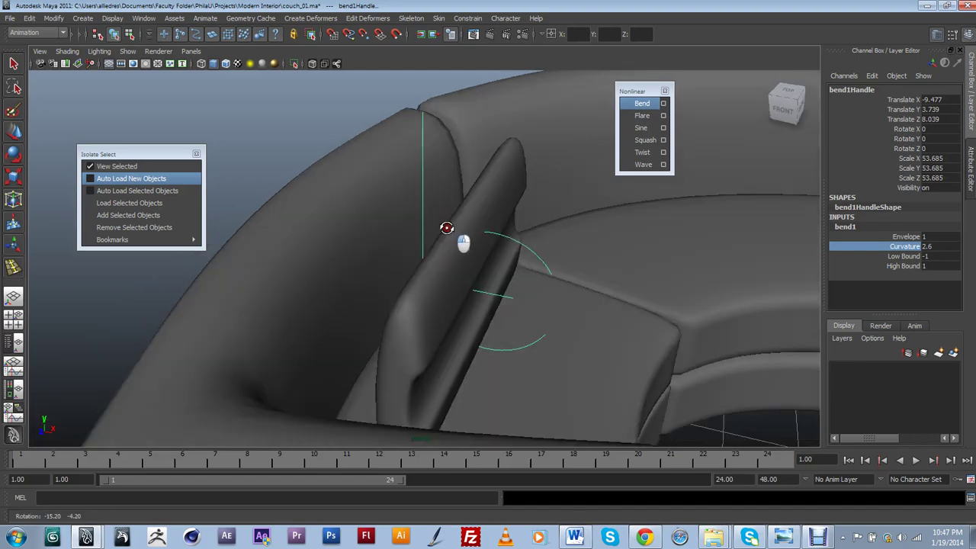
alt+drag(492, 326, 463, 327)
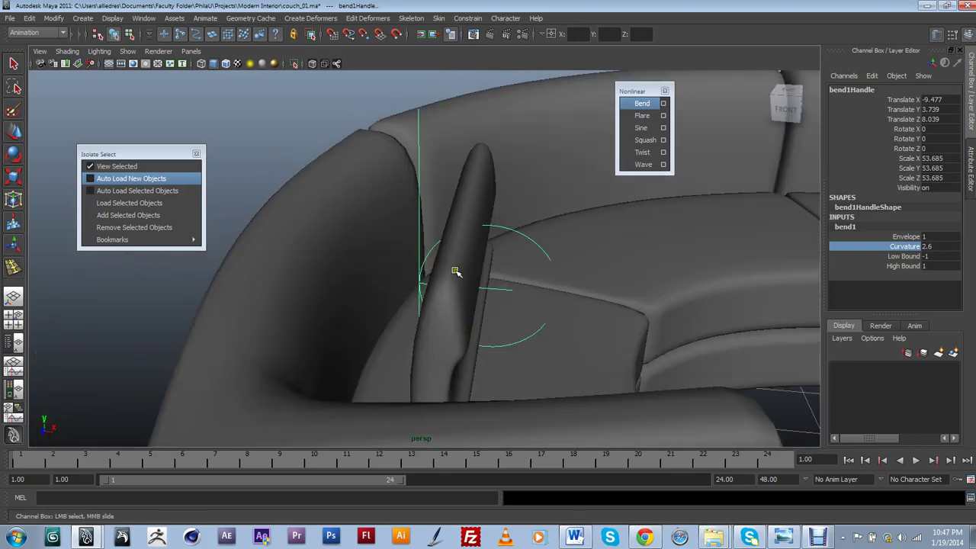
alt+drag(442, 291, 439, 267)
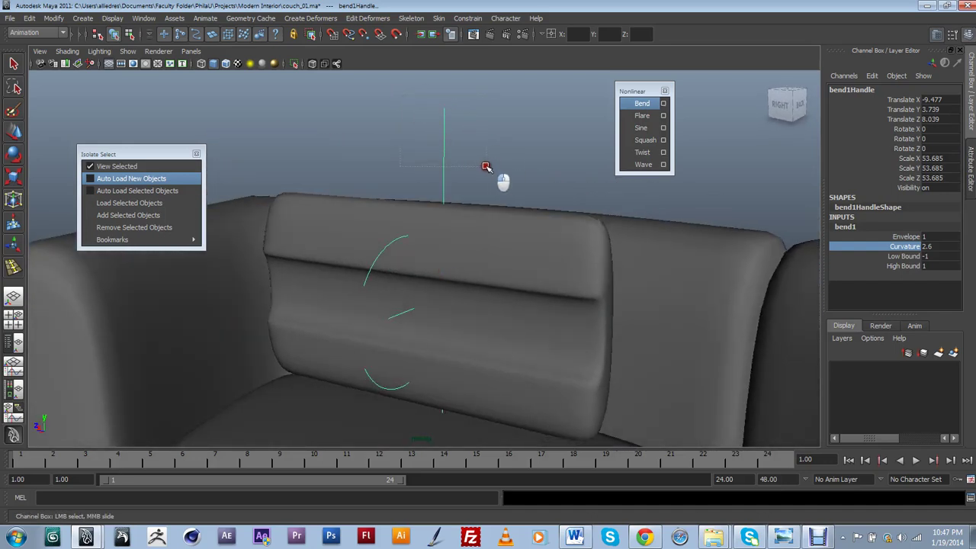
Select the bend handle and rotate it about -90.767 degrees in X so the bend runs along the cushion's length
drag(487, 166, 486, 166)
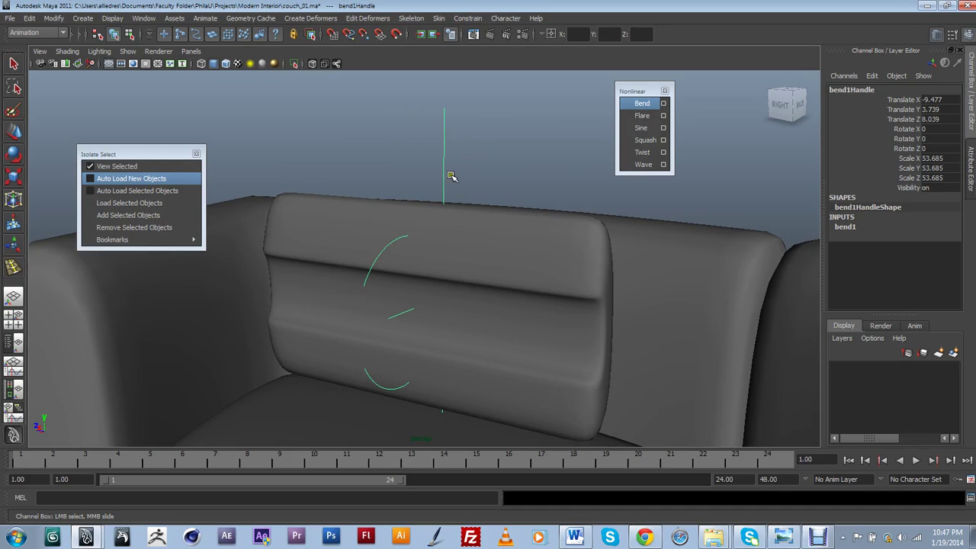
alt+drag(416, 232, 469, 241)
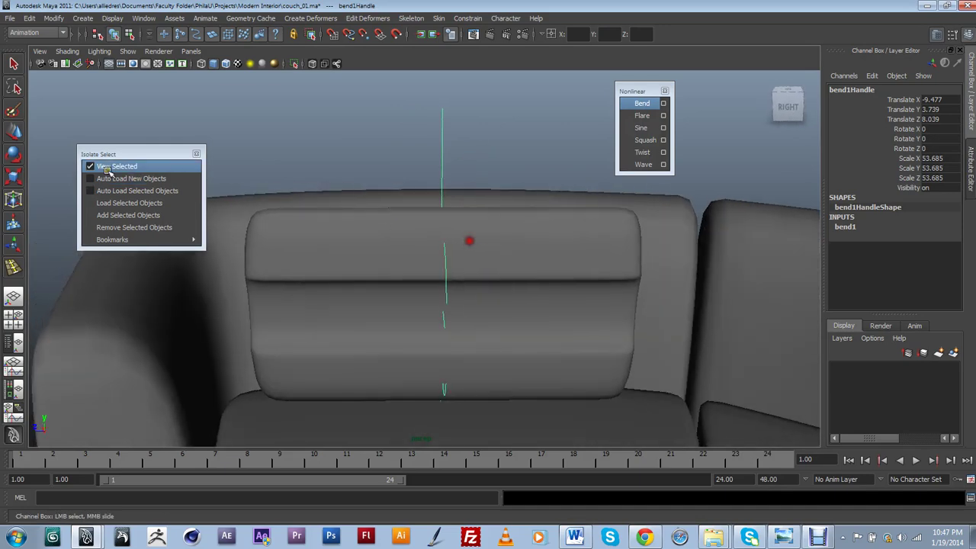
click(13, 158)
drag(403, 257, 475, 272)
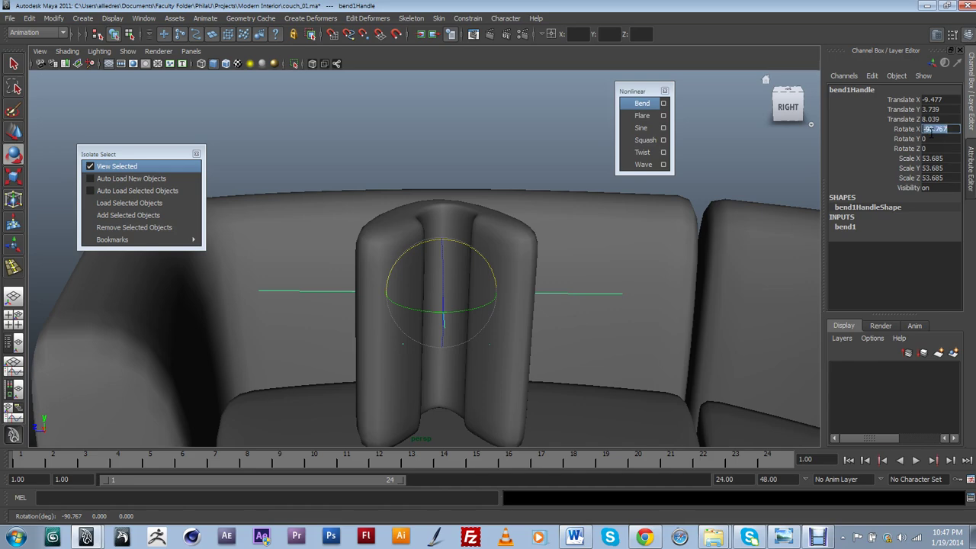
alt+middle_drag(525, 364, 540, 395)
alt+drag(540, 351, 518, 423)
alt+middle_drag(518, 412, 491, 291)
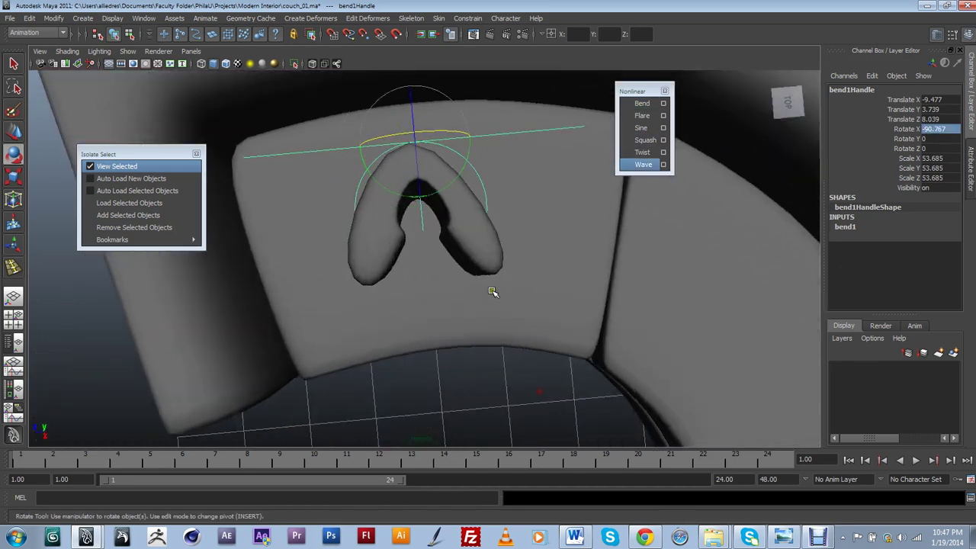
alt+drag(492, 291, 600, 292)
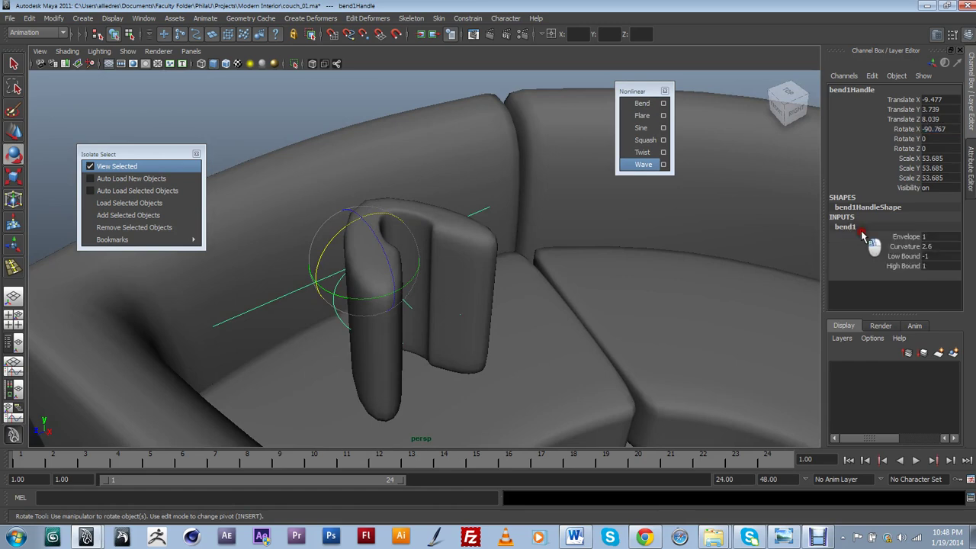
Set the Bend deformer's curvature to 0.4 and compare the cushion's curve with the backrest in the top view
click(843, 246)
mouse_move(743, 257)
middle_down()
mouse_move(720, 257)
mouse_move(738, 258)
middle_up()
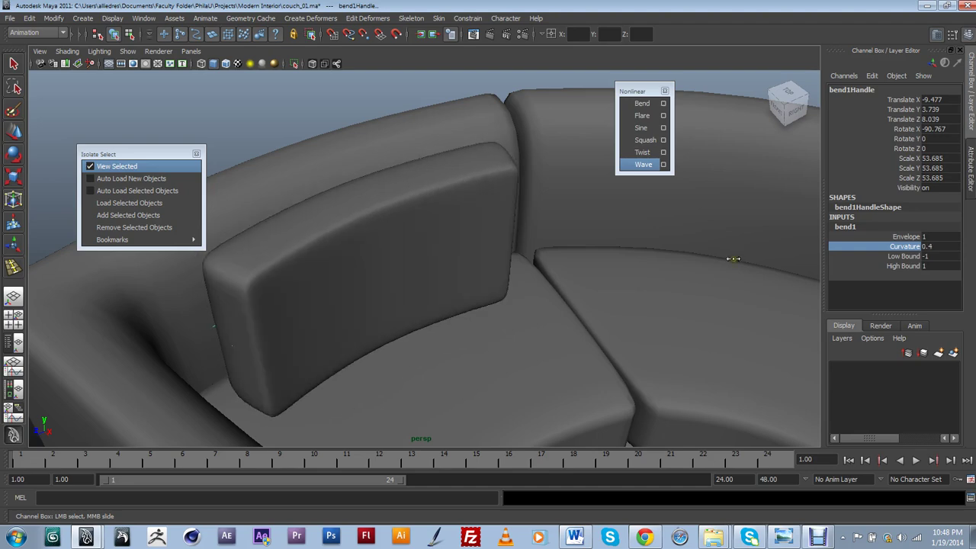
alt+drag(695, 258, 555, 333)
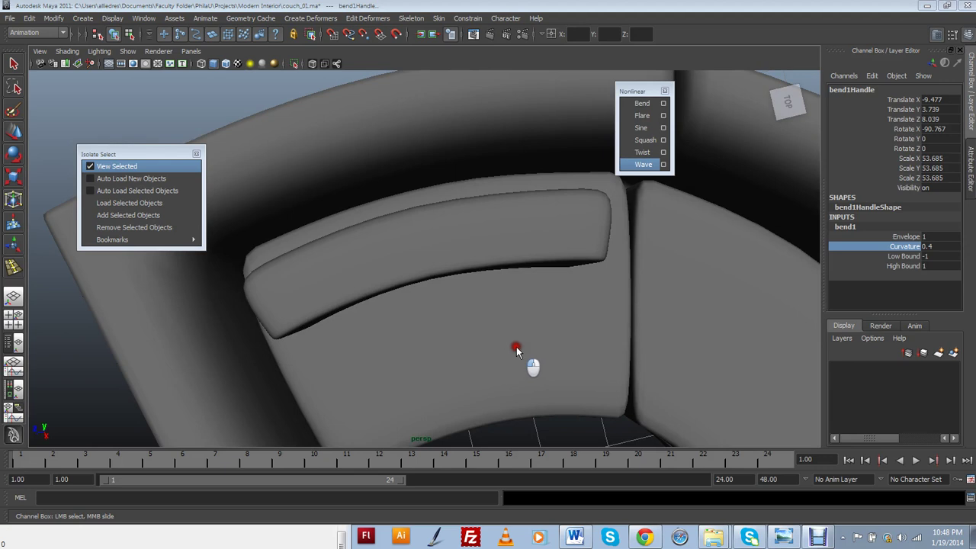
click(516, 346)
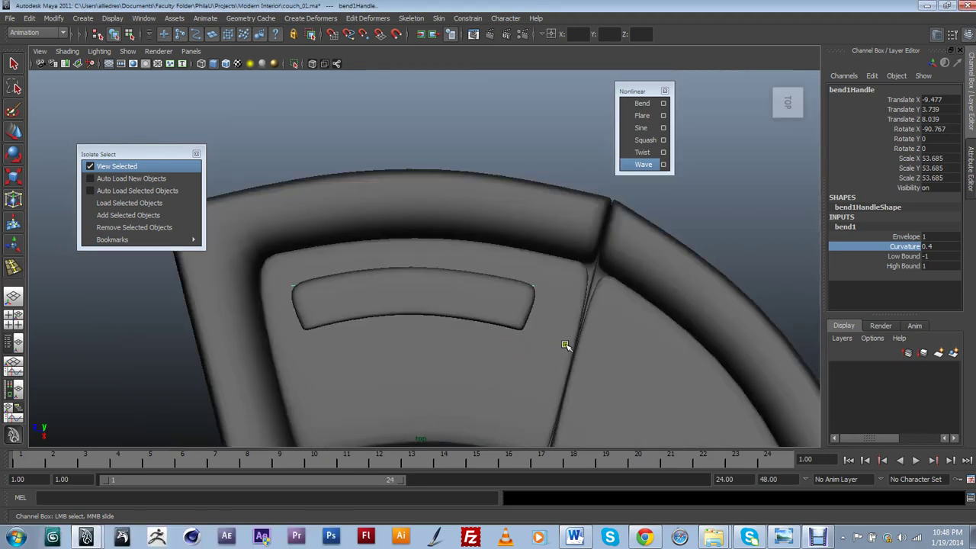
scroll(449, 302, up, 2)
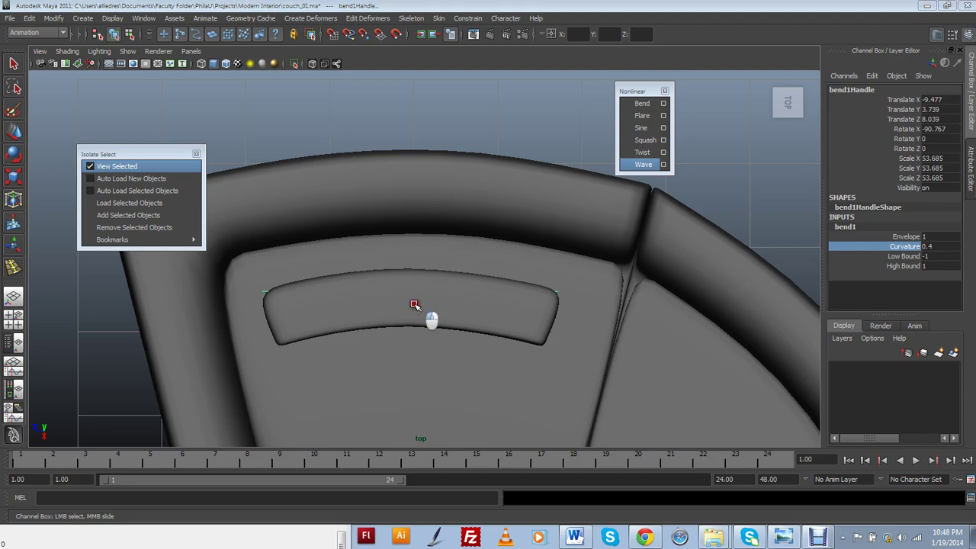
mouse_move(418, 274)
alt+mouse_down()
mouse_move(414, 309)
mouse_move(421, 248)
mouse_move(476, 372)
mouse_move(442, 338)
mouse_move(427, 279)
alt+mouse_up()
Select the bent back cushion in the perspective view and activate the Move tool
click(427, 281)
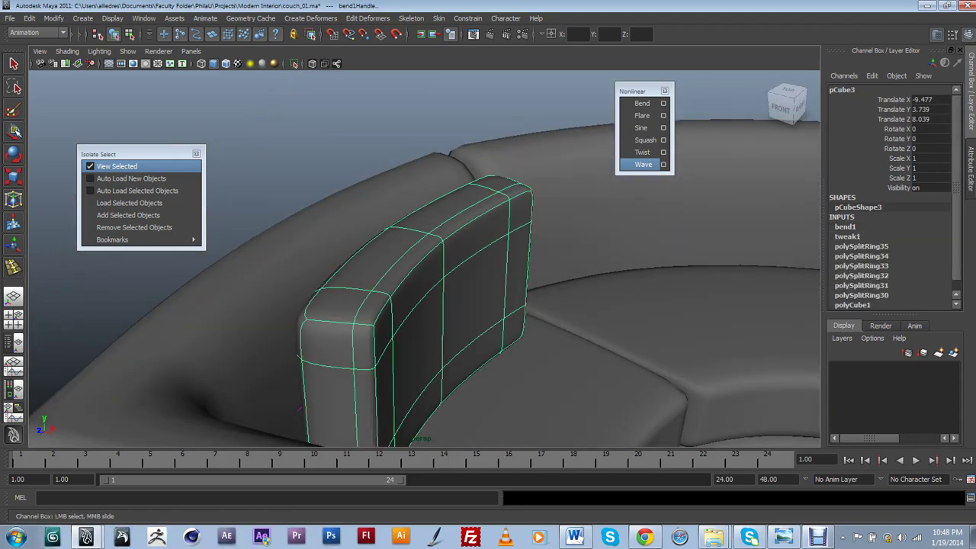
key(w)
alt+drag(359, 279, 429, 321)
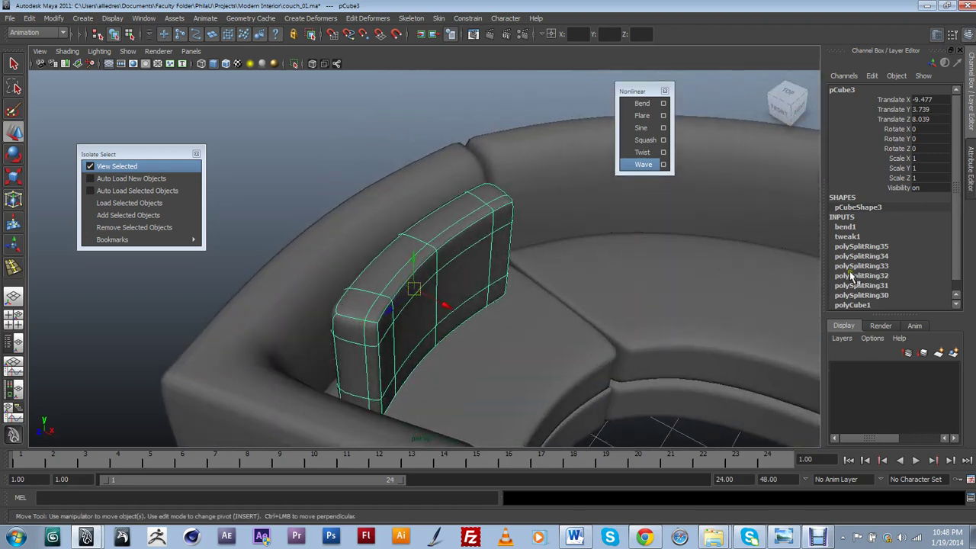
alt+drag(434, 320, 295, 251)
Undo the last trial changes to the back cushion
key(ctrl+z)
key(ctrl+z)
key(ctrl+z)
key(ctrl+z)
key(ctrl+z)
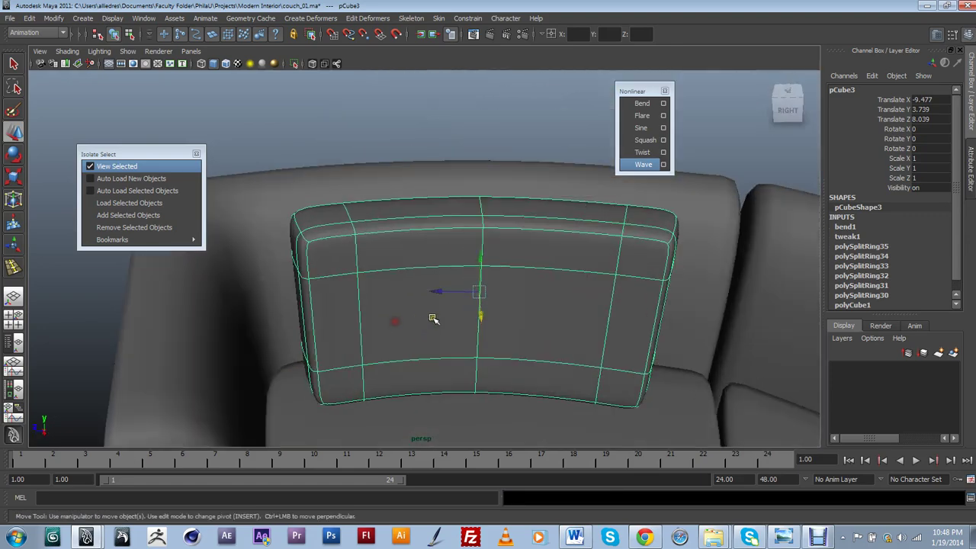
Delete the back cushion's construction history to bake in the bend, then deselect it
alt+drag(432, 319, 336, 320)
click(29, 19)
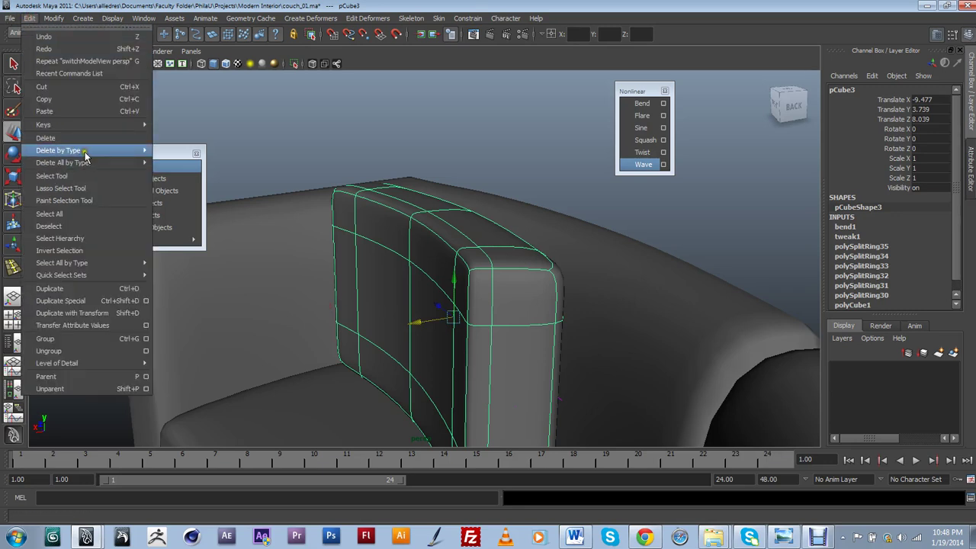
mouse_move(91, 150)
click(165, 158)
click(411, 344)
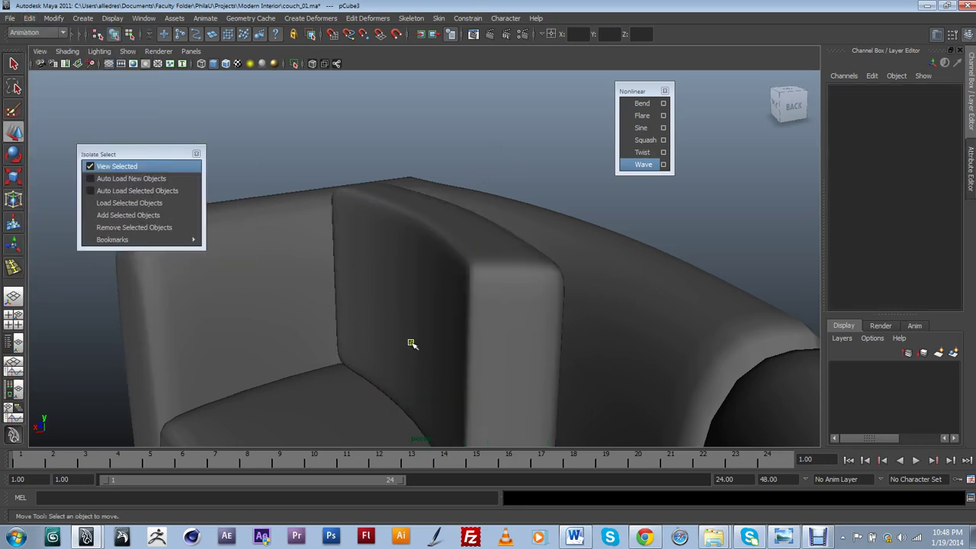
Move the back cushion toward the backrest and slightly down, to about -9.854 in X and 3.594 in Y
alt+drag(514, 355, 435, 266)
click(454, 239)
key(ctrl+z)
alt+drag(508, 307, 256, 236)
drag(498, 279, 493, 305)
click(495, 296)
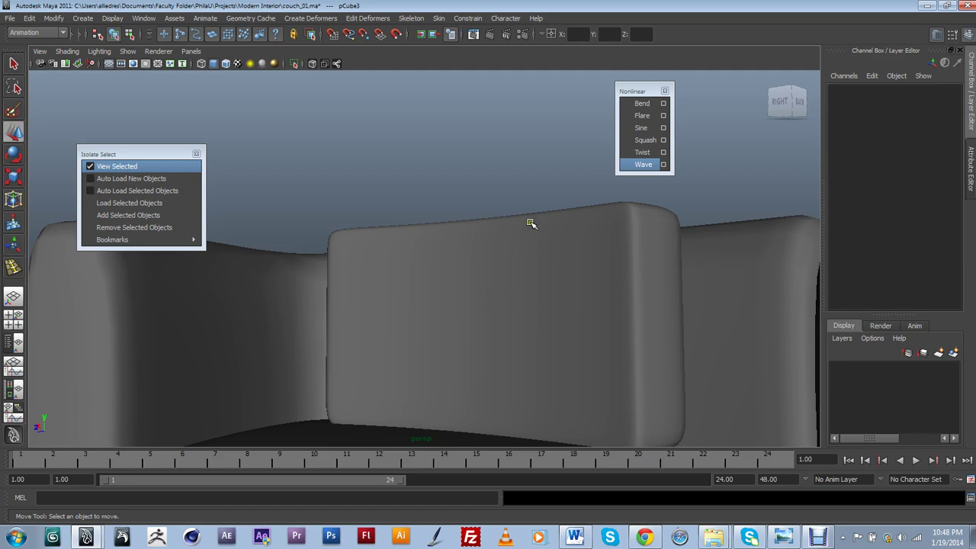
click(515, 312)
drag(497, 302, 436, 339)
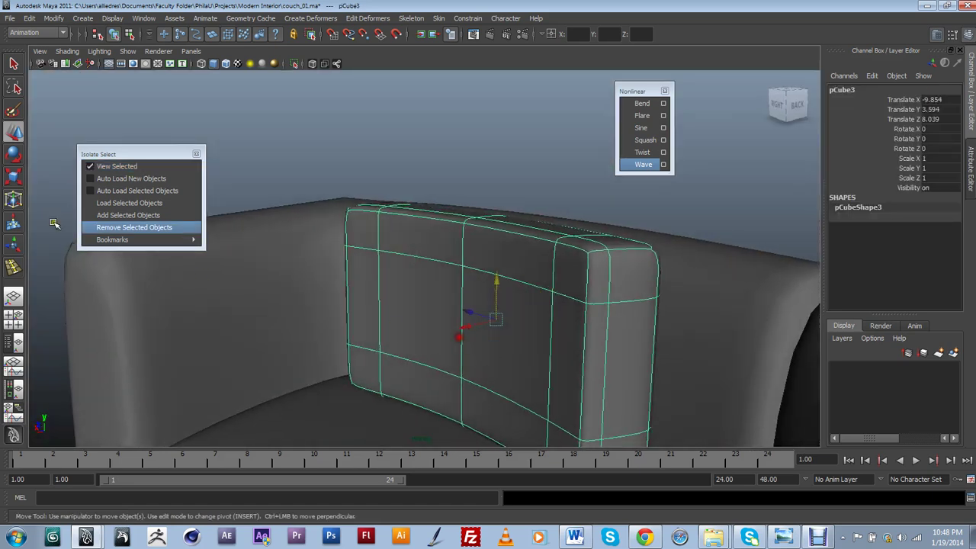
Tilt the back cushion 7.58 degrees about Z and move it to about X -10.083, Y 3.564 against the backrest
click(13, 153)
drag(463, 302, 597, 349)
key(w)
click(364, 125)
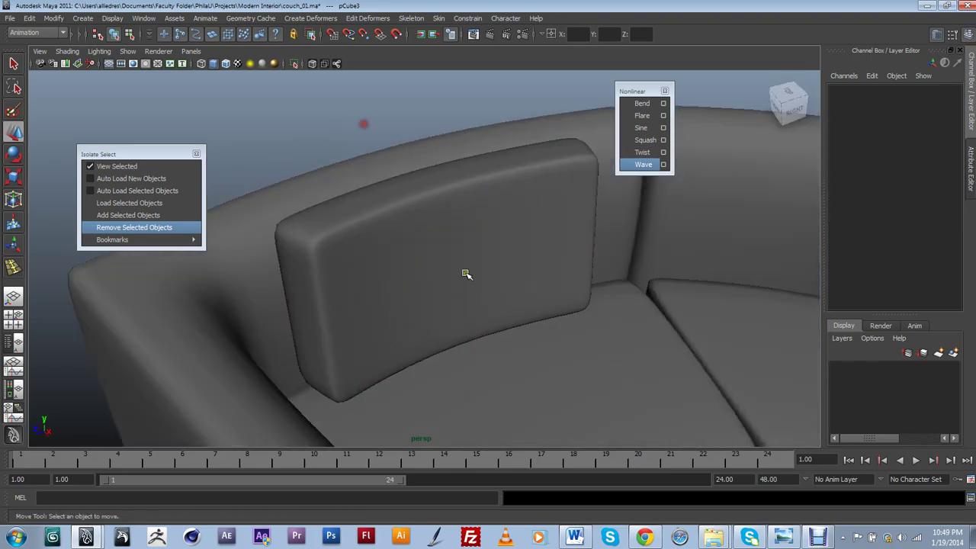
alt+drag(388, 262, 457, 305)
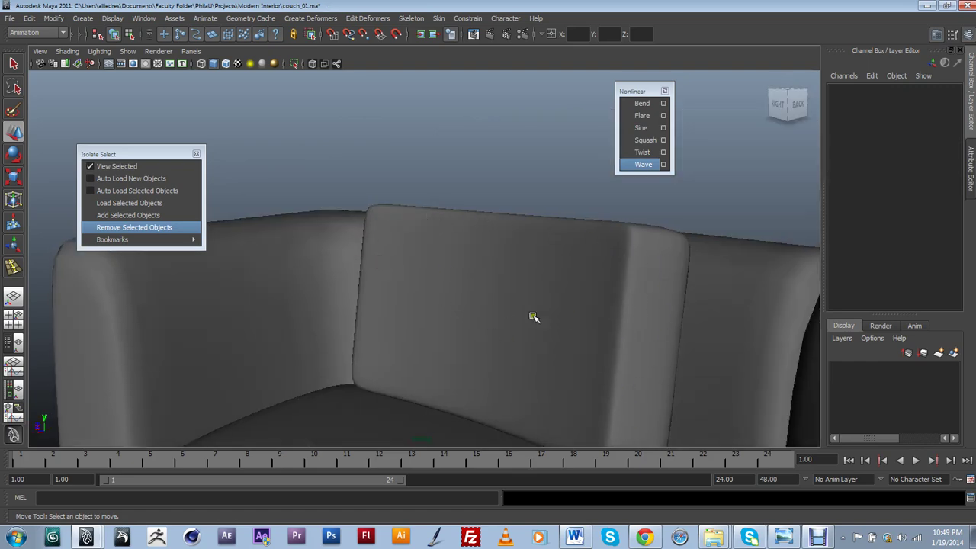
Select the back cushion and turn off its smooth preview to show the unsmoothed mesh
click(569, 320)
alt+drag(613, 340, 610, 348)
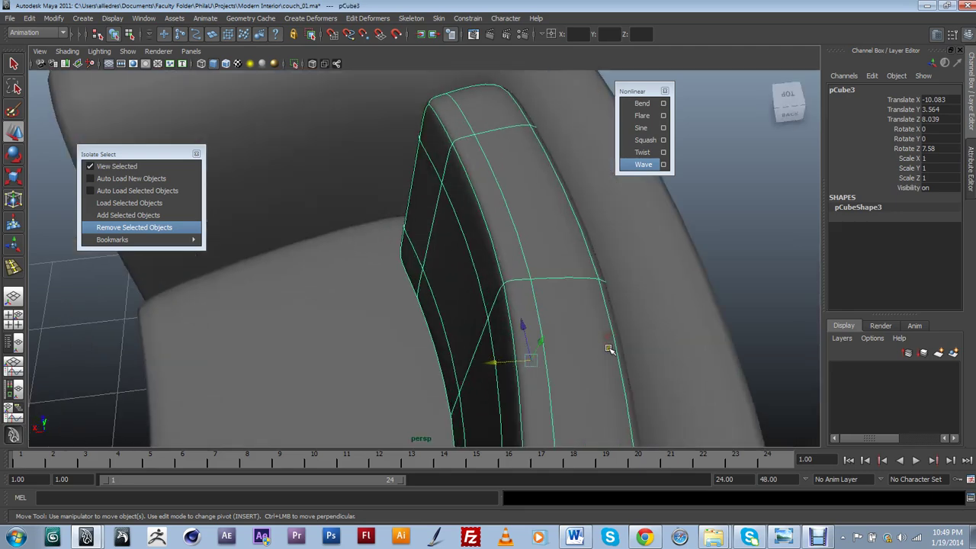
alt+middle_drag(610, 348, 461, 201)
alt+drag(462, 200, 498, 277)
key(1)
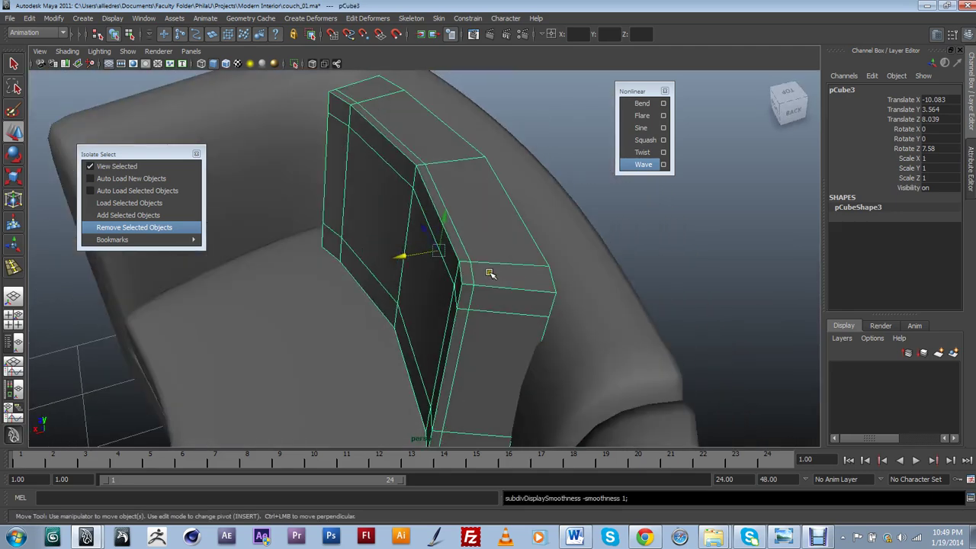
Switch the back cushion to edge mode and select the whole lengthwise edge loop near its front face
alt+drag(466, 351, 369, 286)
scroll(404, 267, up, 3)
right_click(409, 262)
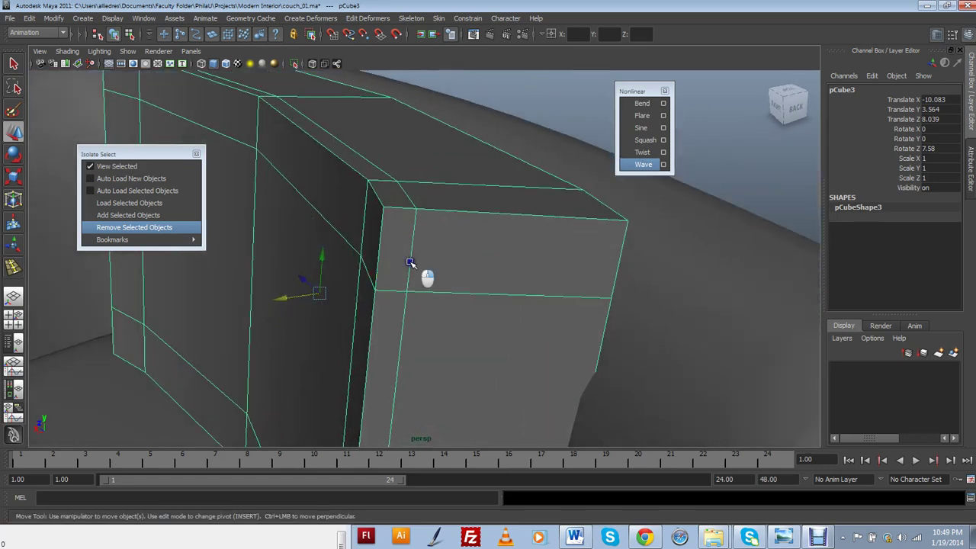
right_drag(410, 240, 414, 237)
click(414, 234)
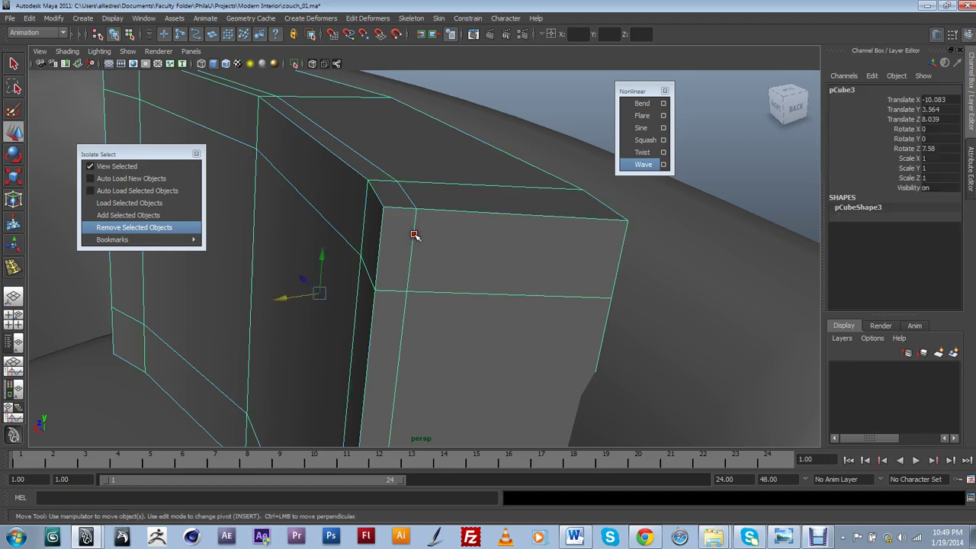
drag(412, 234, 412, 221)
click(415, 221)
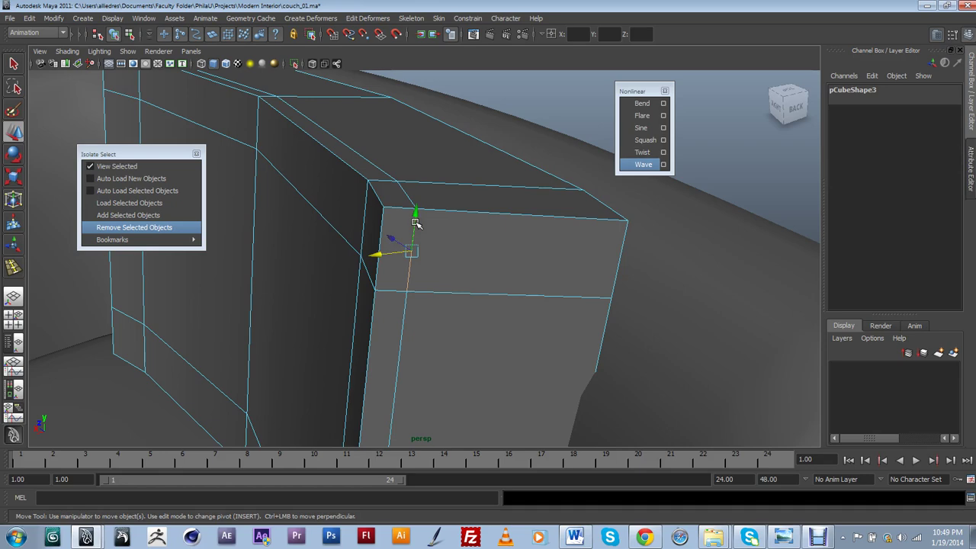
double_click(415, 222)
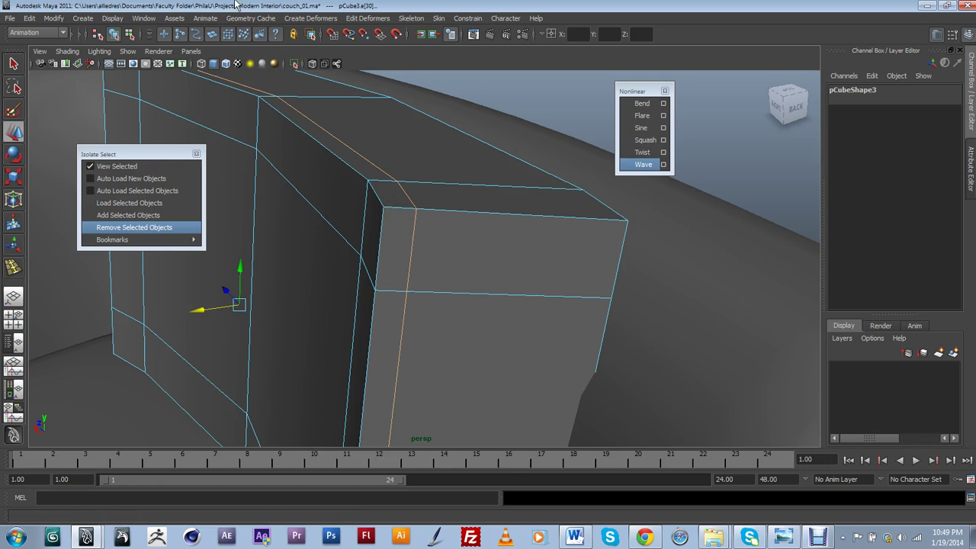
Switch to the Polygons menu set and use the Slide Edge Tool to slide the selected loop closer to the cushion's front face
click(50, 33)
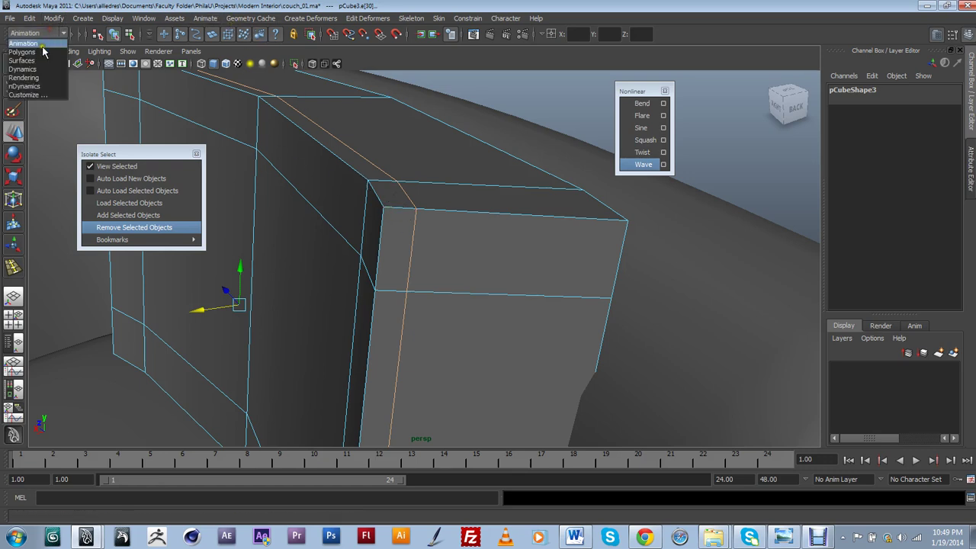
click(31, 51)
click(257, 18)
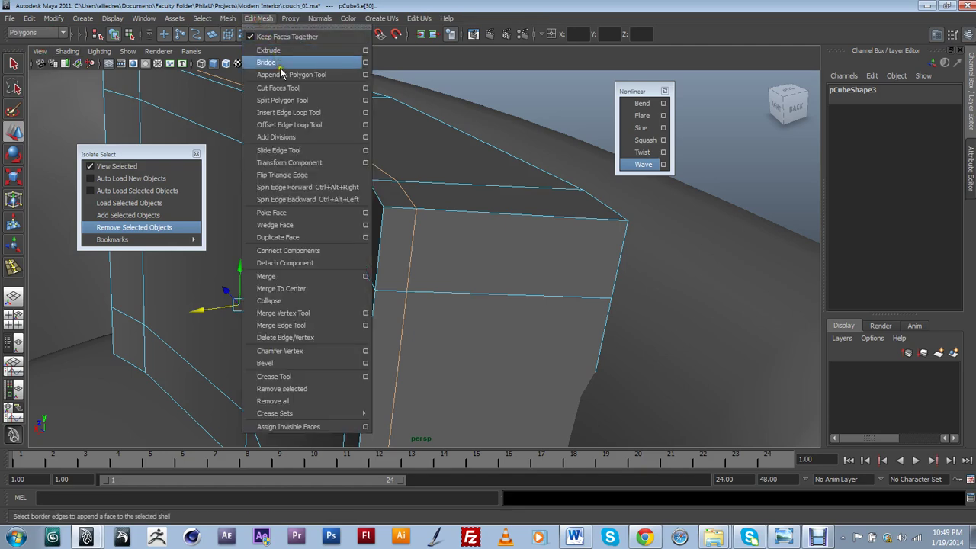
click(283, 150)
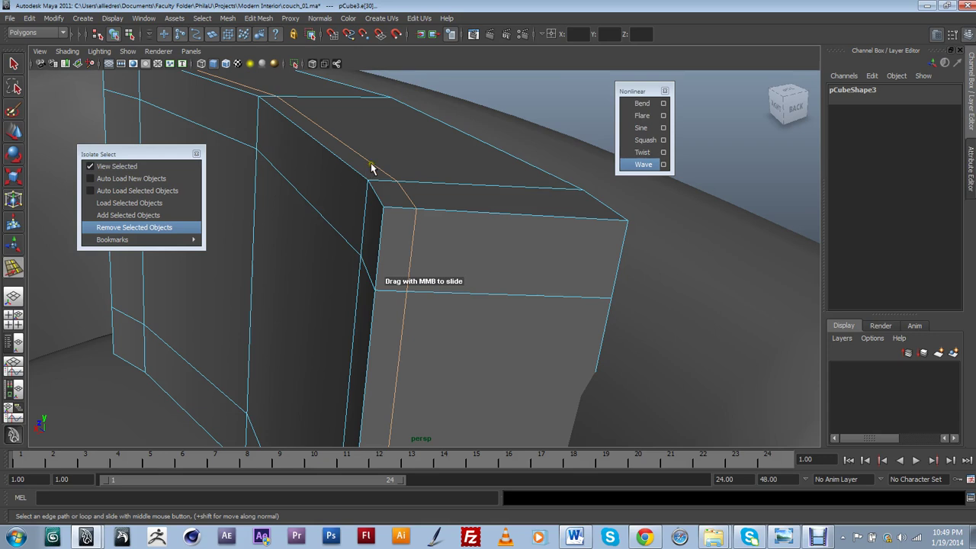
middle_drag(371, 168, 348, 166)
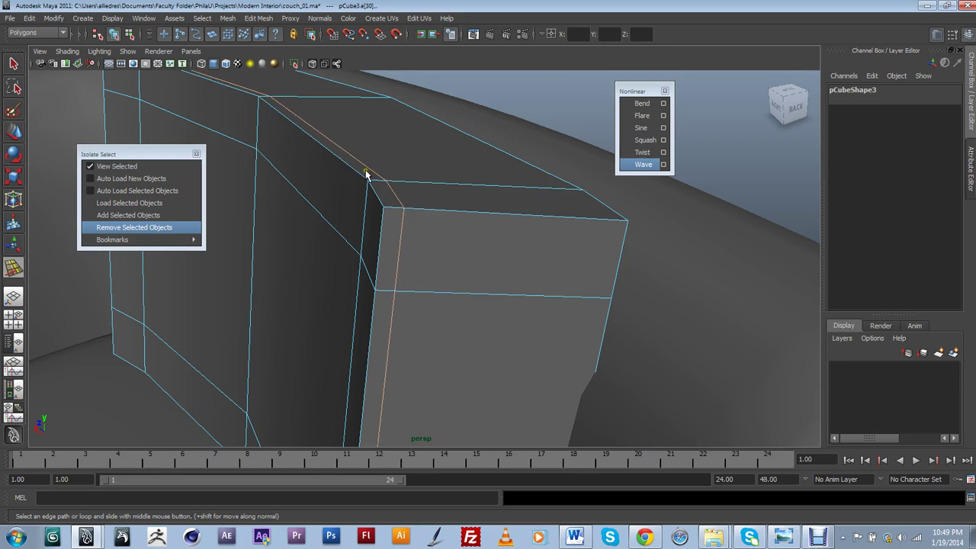
Select the ring of short edges crossing the narrow strip around the back cushion's front face
click(389, 208)
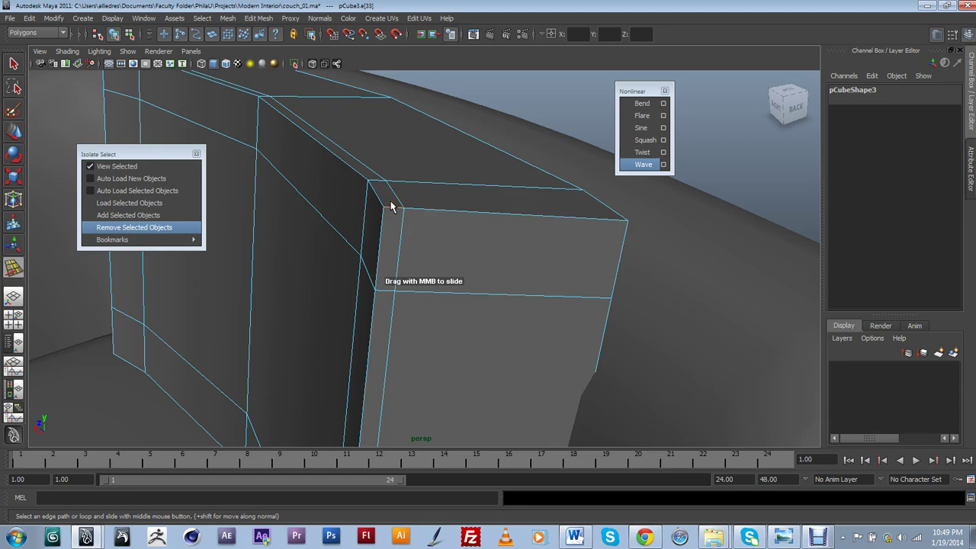
click(390, 206)
alt+drag(385, 202, 465, 246)
alt+middle_drag(465, 245, 404, 253)
alt+drag(404, 254, 396, 204)
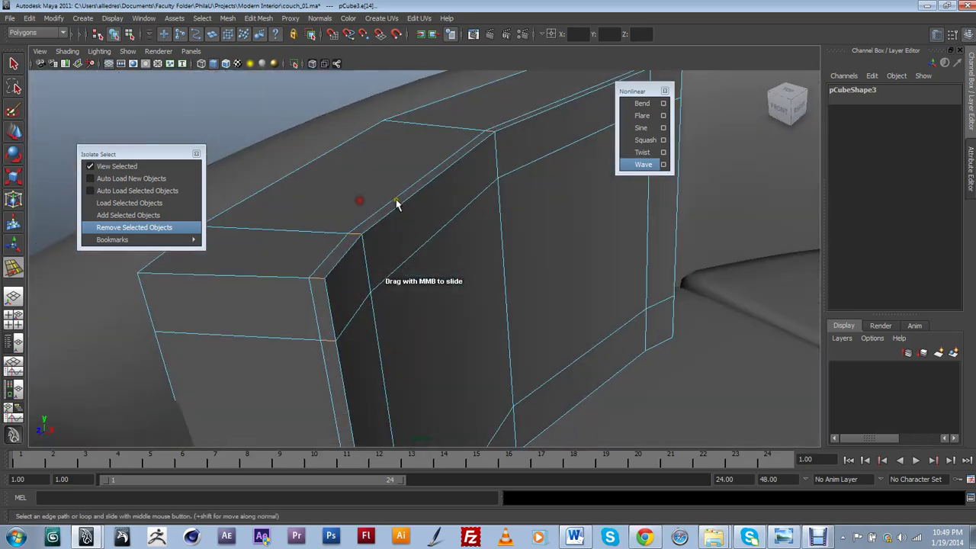
alt+drag(588, 266, 394, 275)
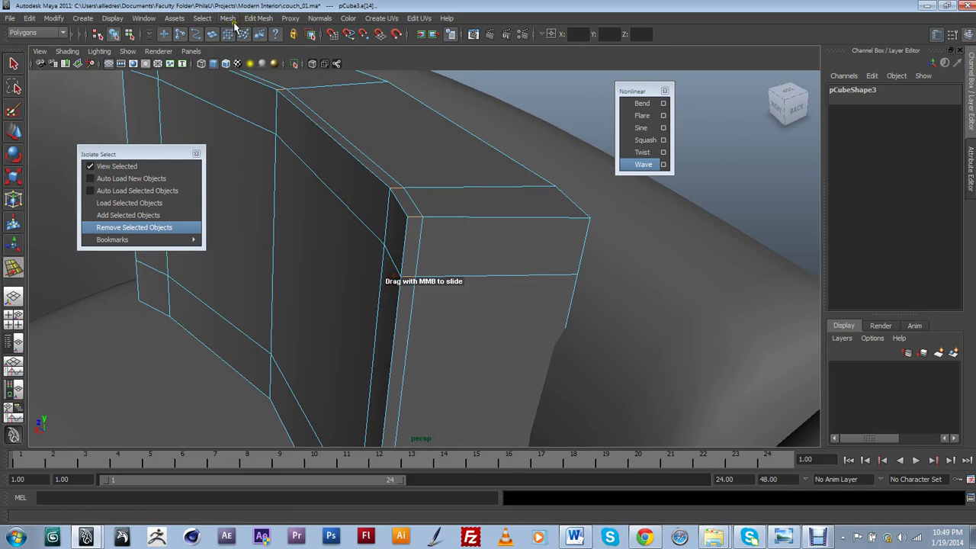
Convert the selected edge ring to the faces of the narrow strip running around the cushion's front
click(258, 19)
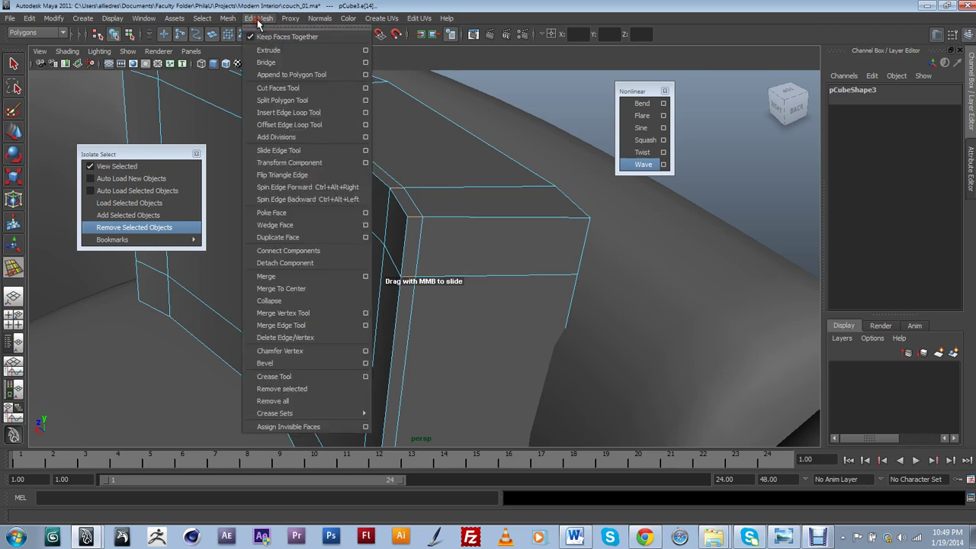
mouse_move(203, 20)
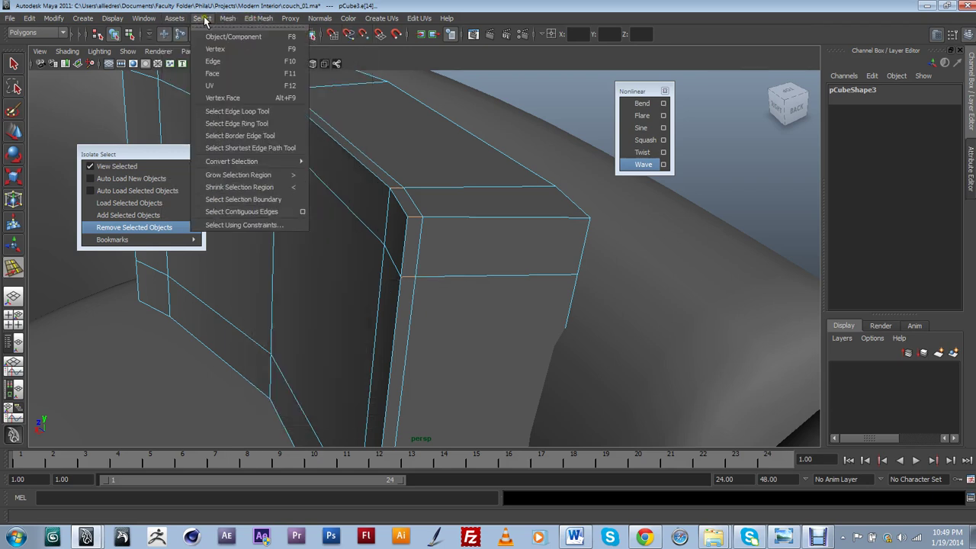
mouse_move(269, 160)
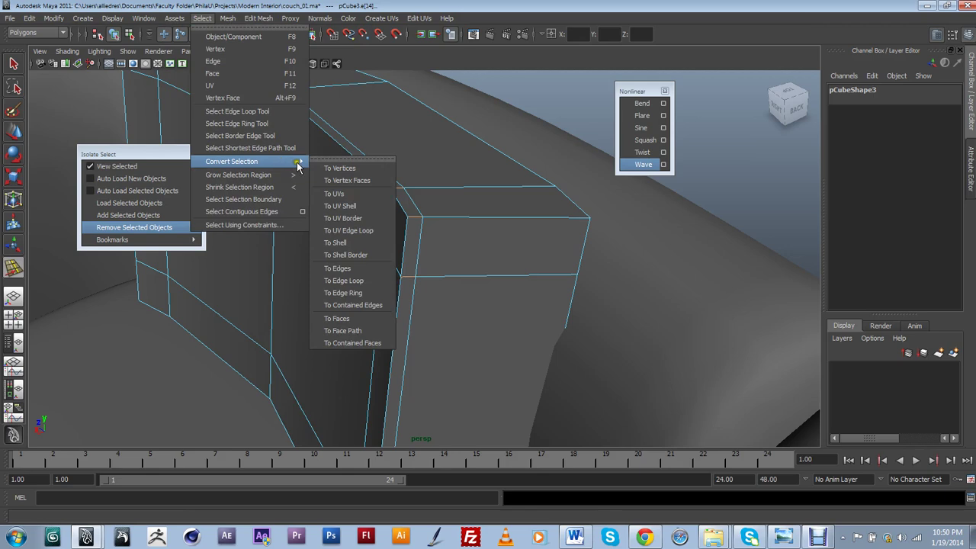
click(376, 304)
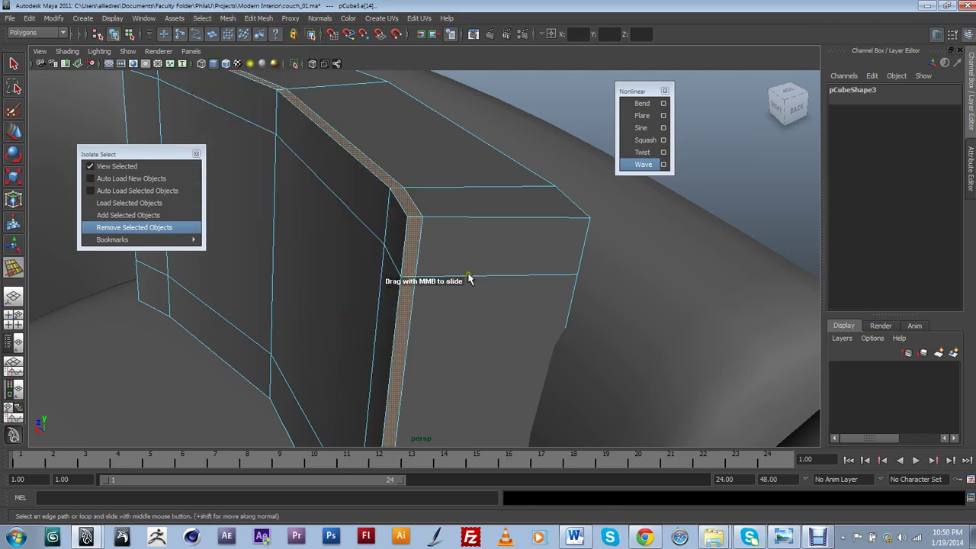
Extrude the selected strip of faces around the cushion's front edge
scroll(419, 301, down, 5)
alt+middle_drag(419, 301, 460, 301)
alt+drag(428, 296, 390, 272)
click(13, 131)
alt+drag(468, 196, 408, 239)
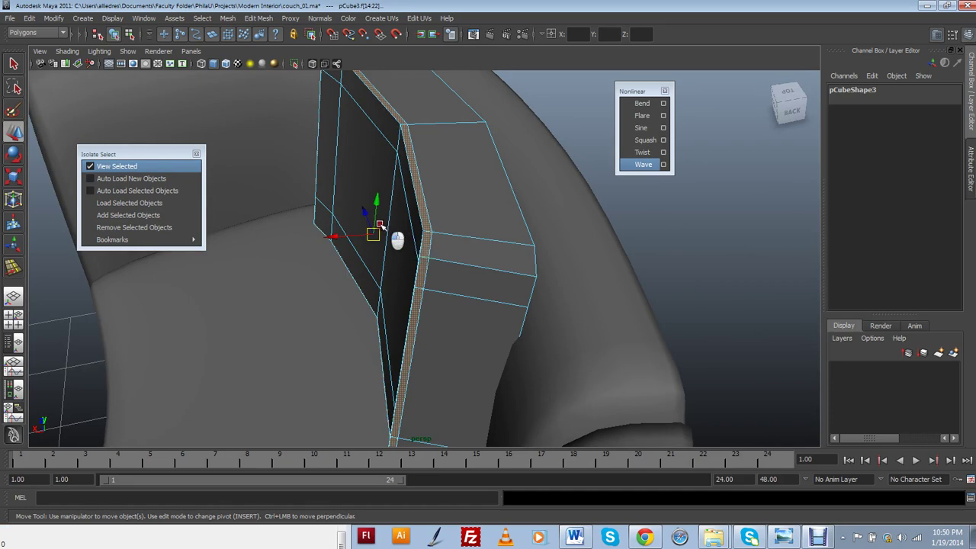
key(ctrl+e)
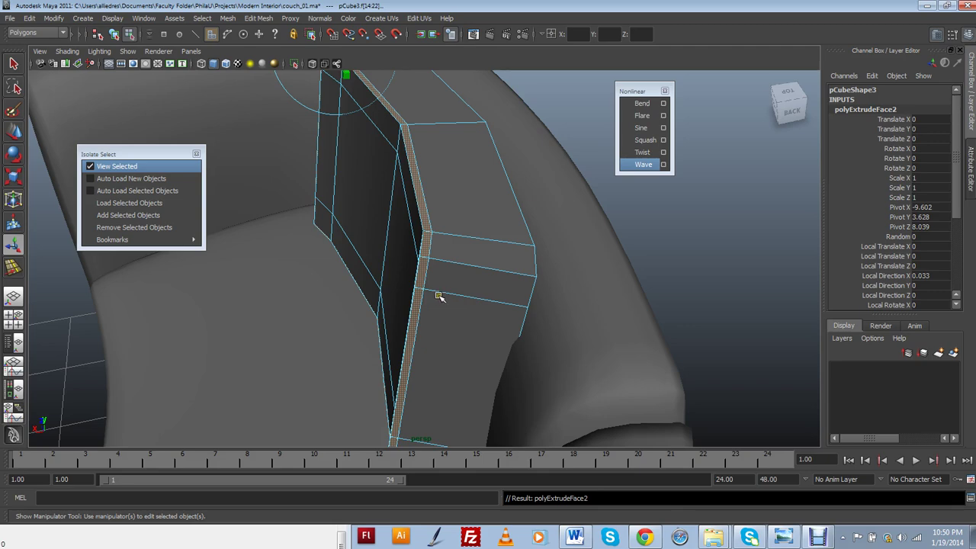
Scale the extruded strip slightly outward so it forms a raised piping around the cushion's front edge
alt+drag(443, 252, 435, 242)
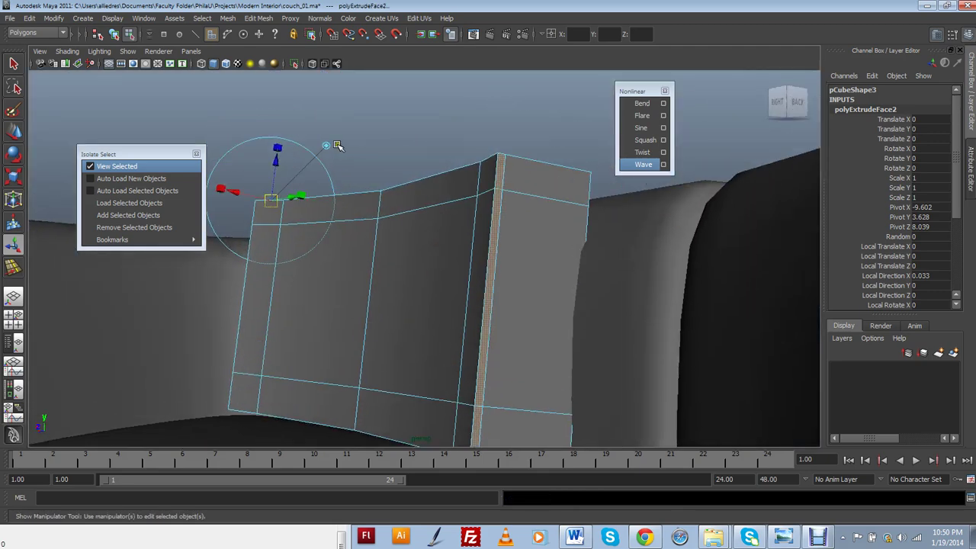
click(328, 146)
alt+drag(328, 147, 459, 282)
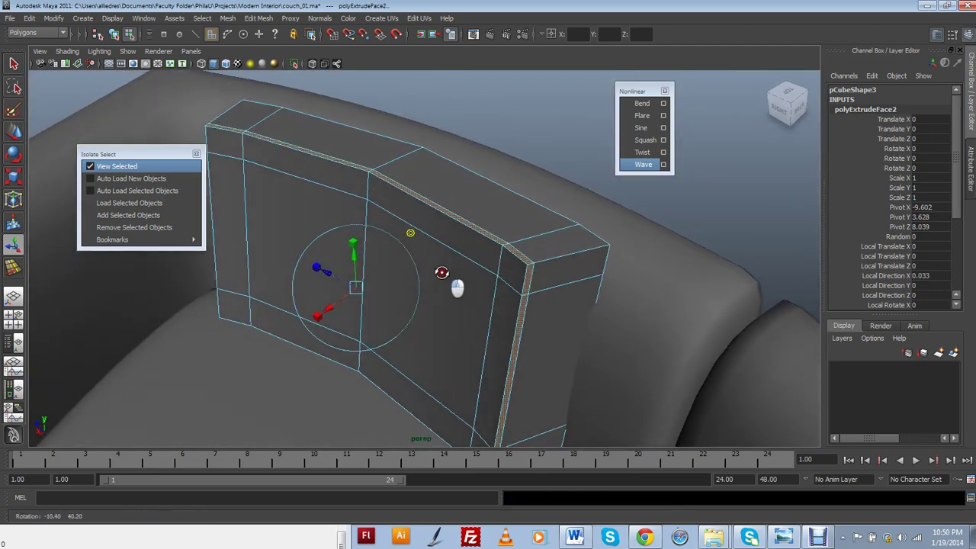
alt+drag(344, 264, 491, 218)
click(13, 176)
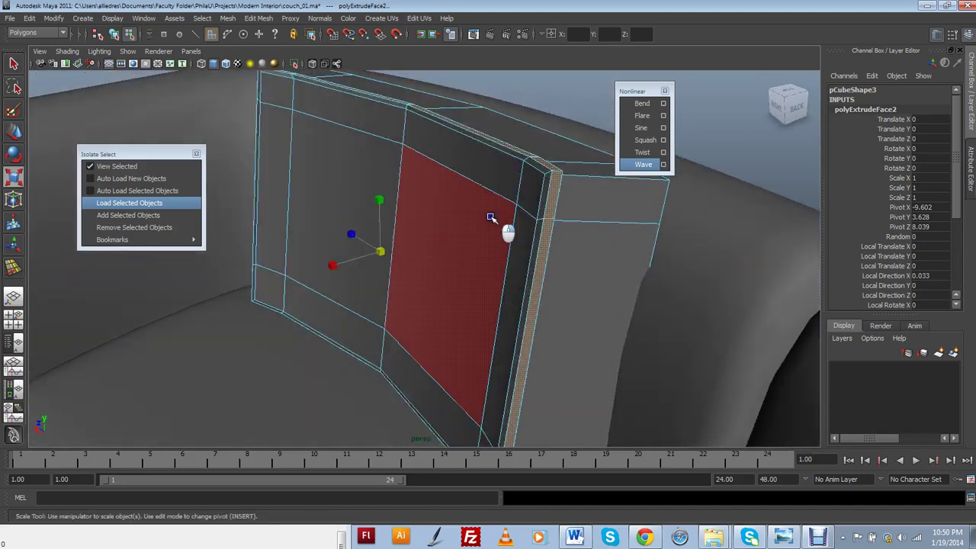
Return to object mode and examine the cushion's piping in smooth preview from several sides
right_drag(491, 217, 521, 204)
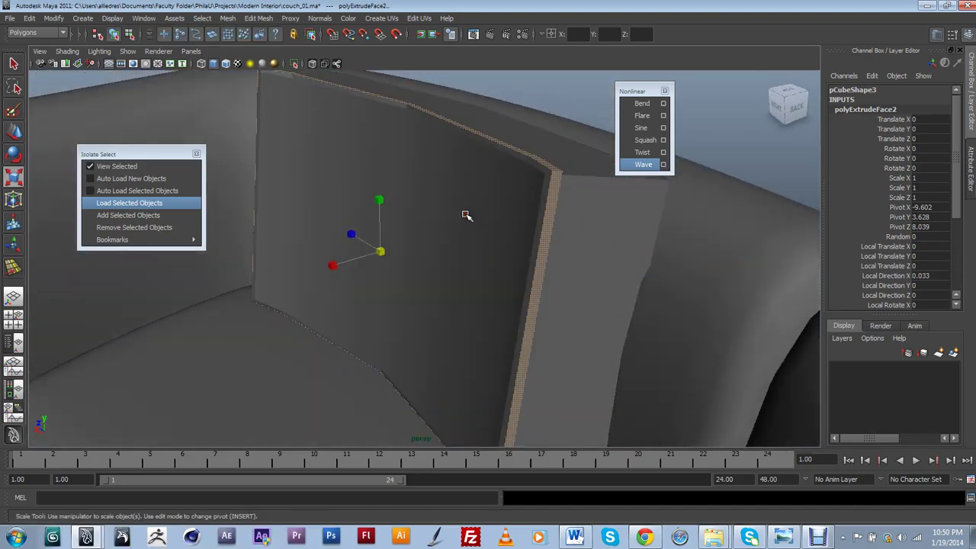
key(F8)
alt+drag(483, 265, 645, 211)
key(3)
click(645, 214)
alt+drag(530, 315, 481, 274)
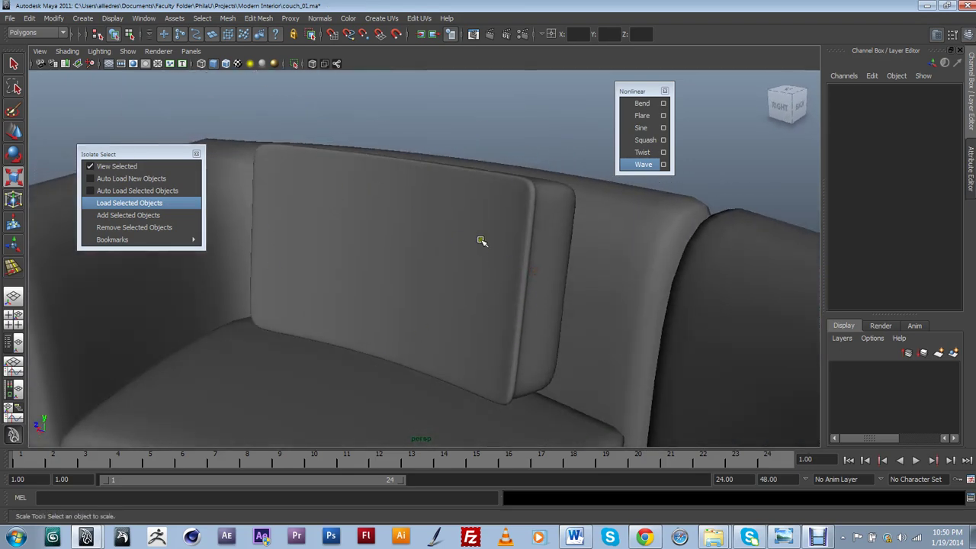
alt+drag(532, 247, 421, 291)
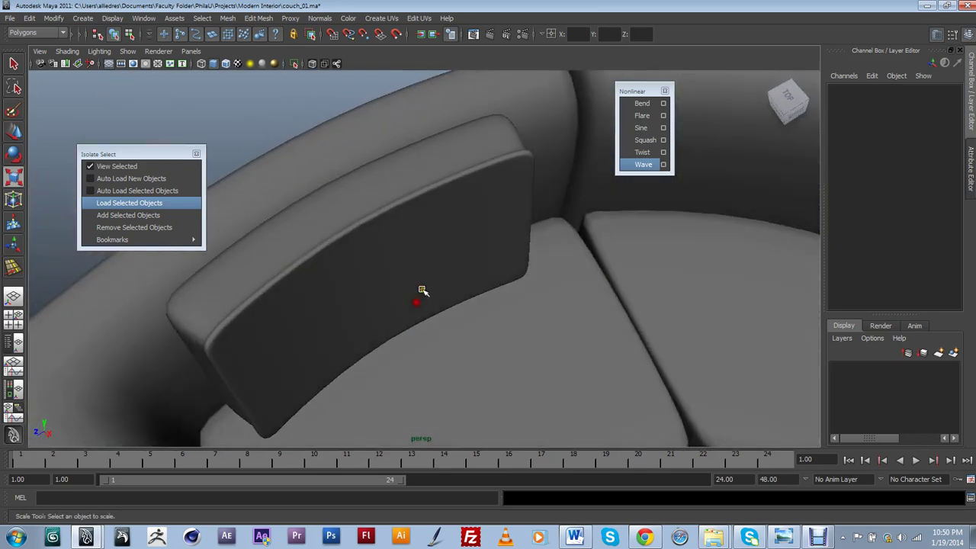
alt+drag(364, 336, 266, 320)
Select the back cushion, turn off its smooth preview and switch to face mode
click(448, 290)
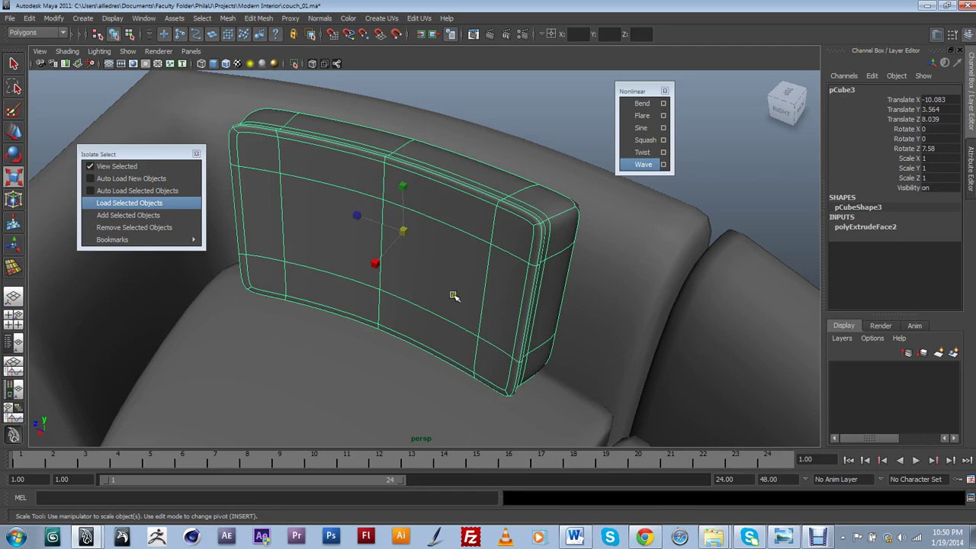
alt+drag(453, 296, 490, 244)
key(1)
key(F11)
click(488, 245)
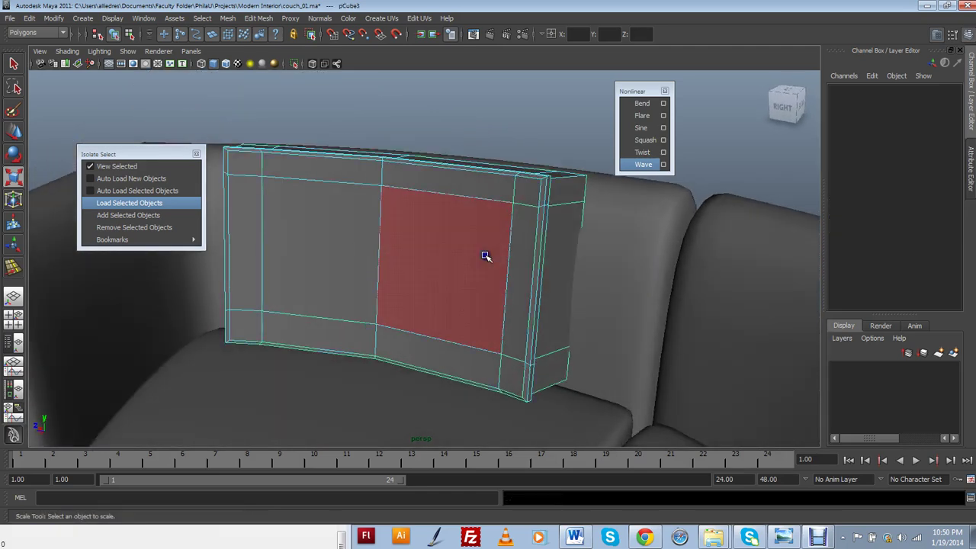
Select all the faces of the cushion's front panel inside the piping strip
click(523, 198)
shift+double_click(509, 368)
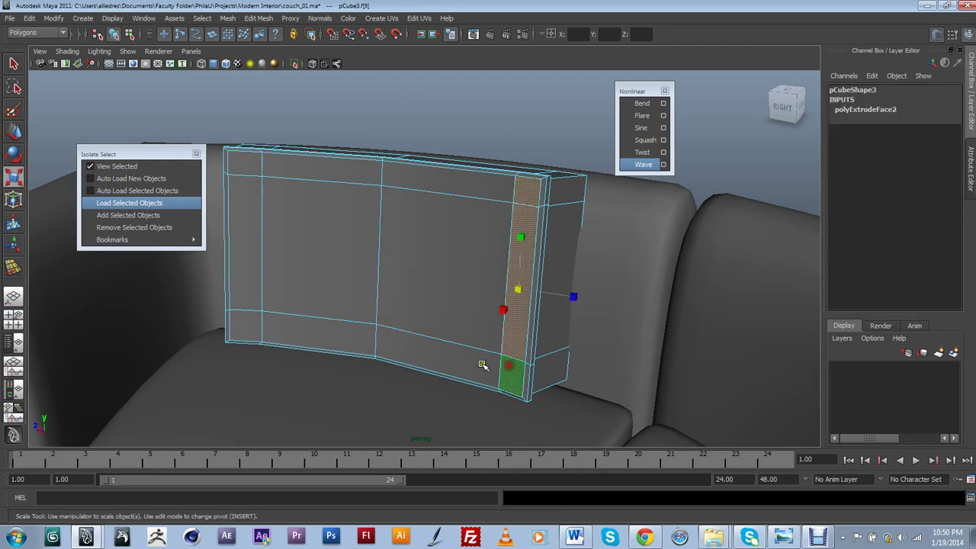
shift+double_click(436, 297)
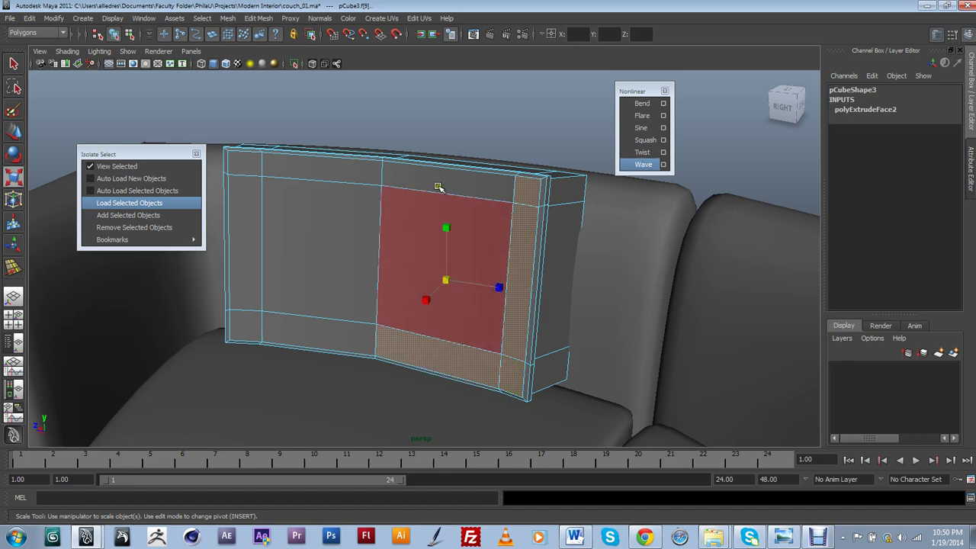
shift+double_click(246, 169)
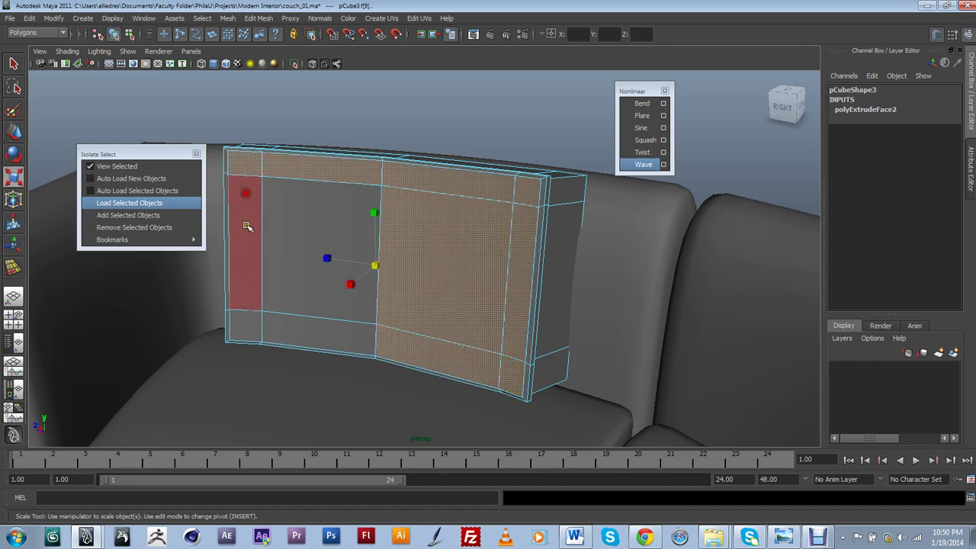
shift+double_click(250, 322)
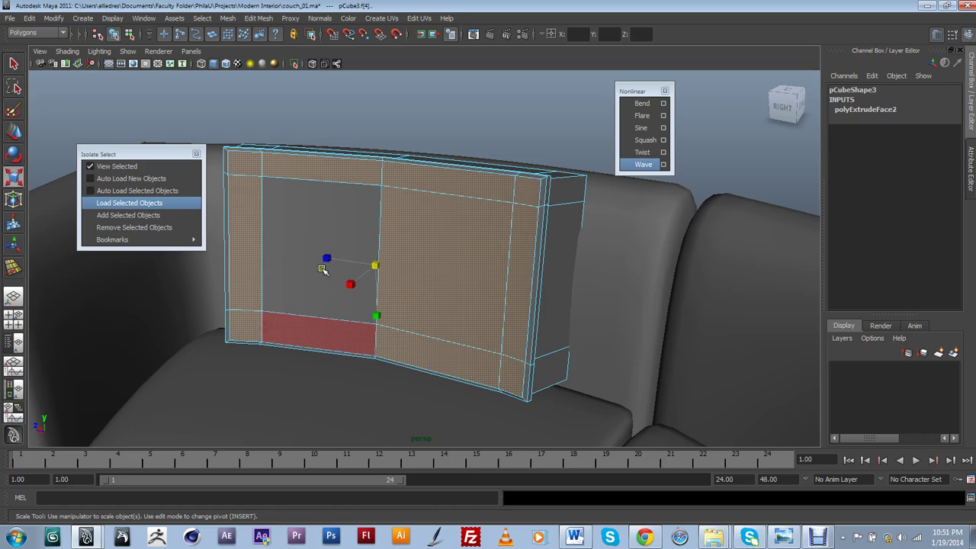
mouse_move(343, 312)
alt+mouse_down()
mouse_move(343, 322)
mouse_move(338, 295)
alt+mouse_up()
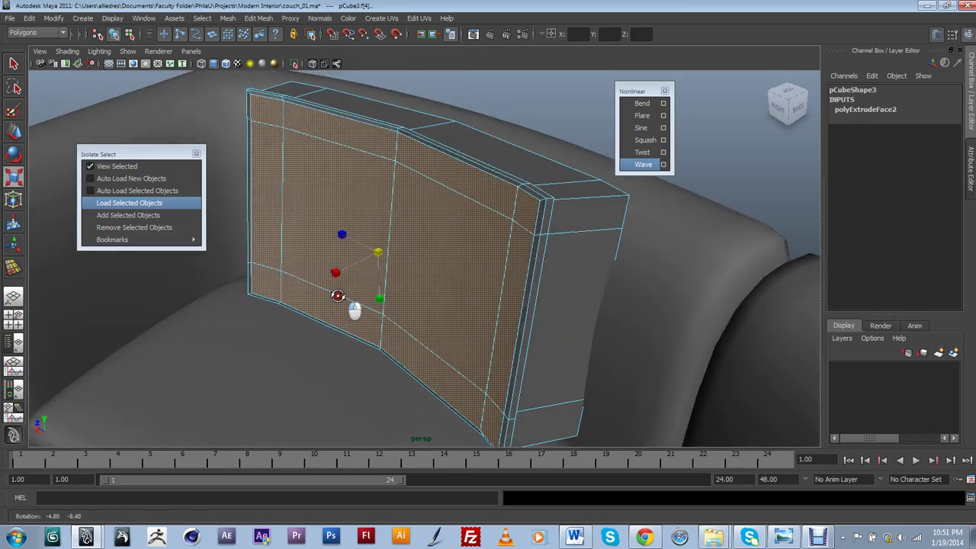
Extrude the selected front panel faces with the Extrude command
click(258, 18)
click(287, 51)
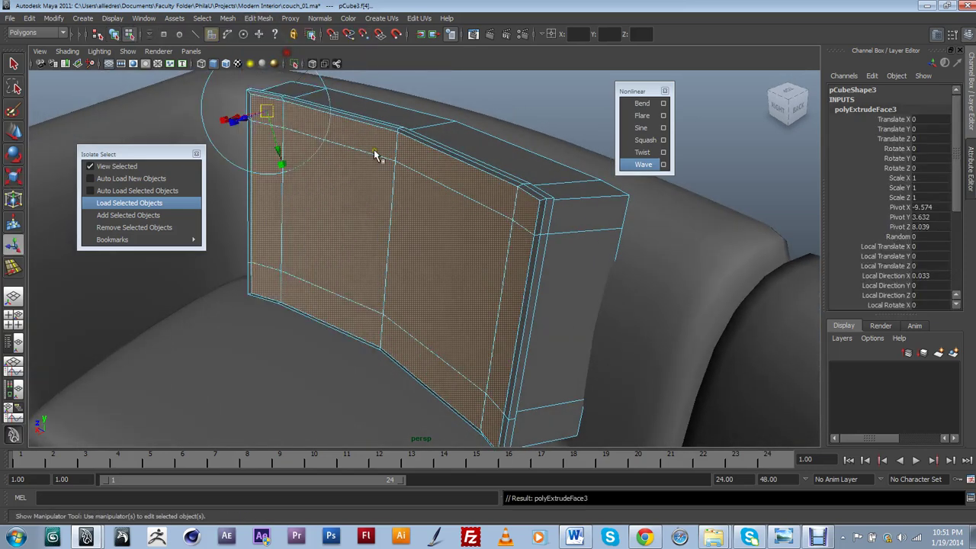
alt+drag(318, 204, 297, 290)
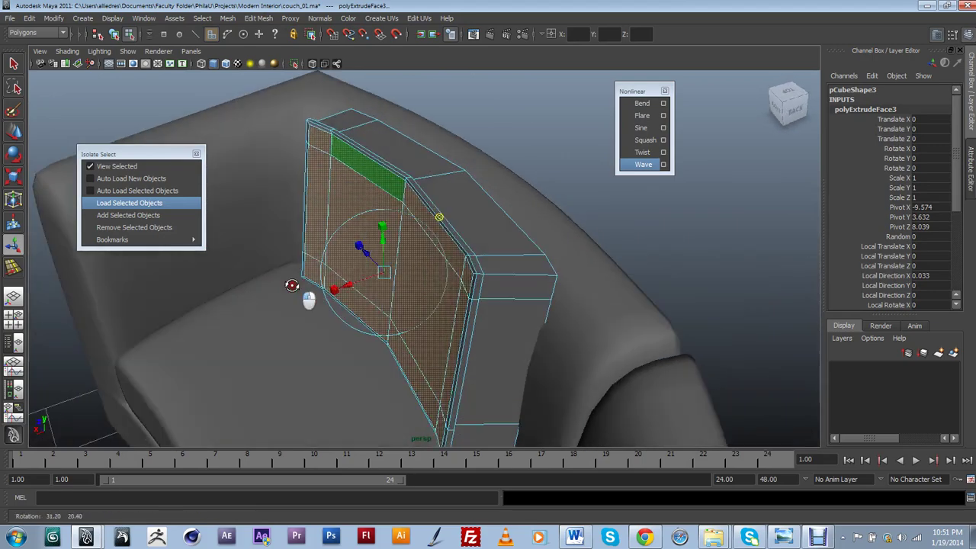
Try to scale the extruded front panel down to about 0.94 and move it forward out of the piping
click(13, 178)
alt+drag(431, 274, 452, 253)
alt+right_drag(453, 253, 399, 302)
alt+middle_drag(399, 303, 372, 274)
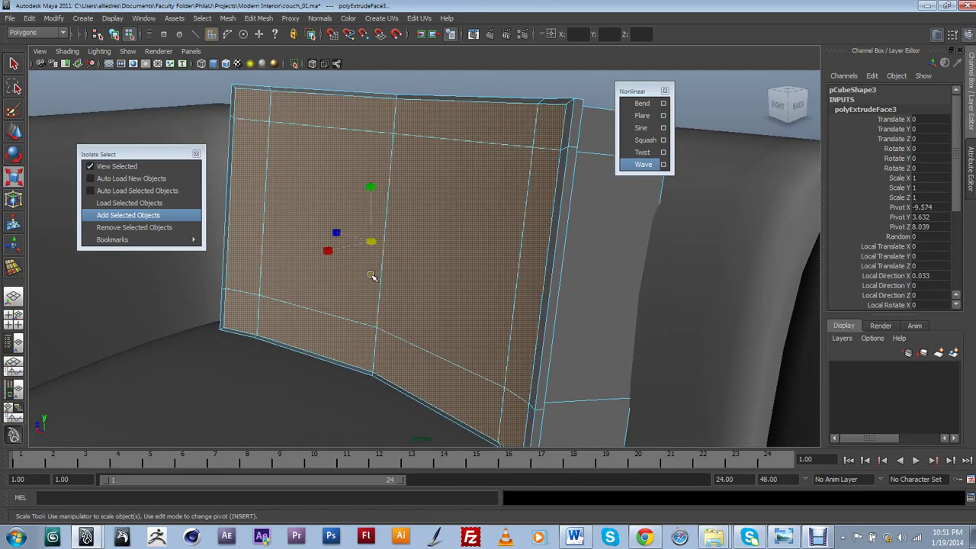
alt+drag(373, 274, 362, 220)
key(w)
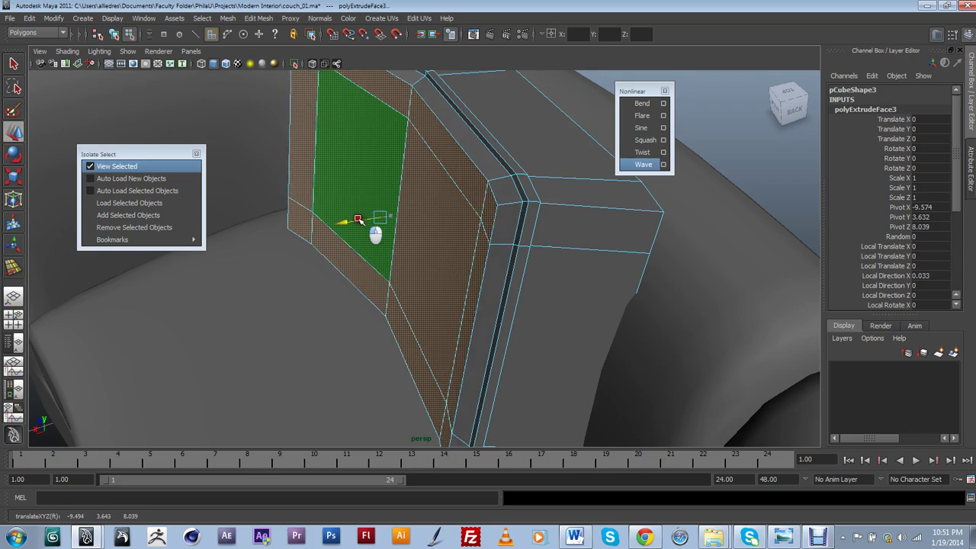
alt+drag(359, 219, 425, 236)
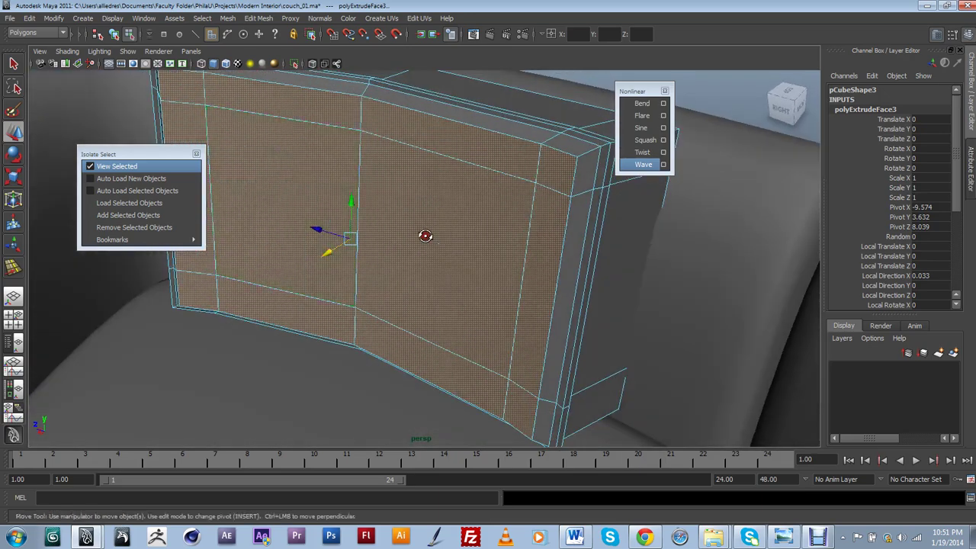
Return to object mode and check the cushion's raised front panel in smooth preview
click(472, 202)
key(F8)
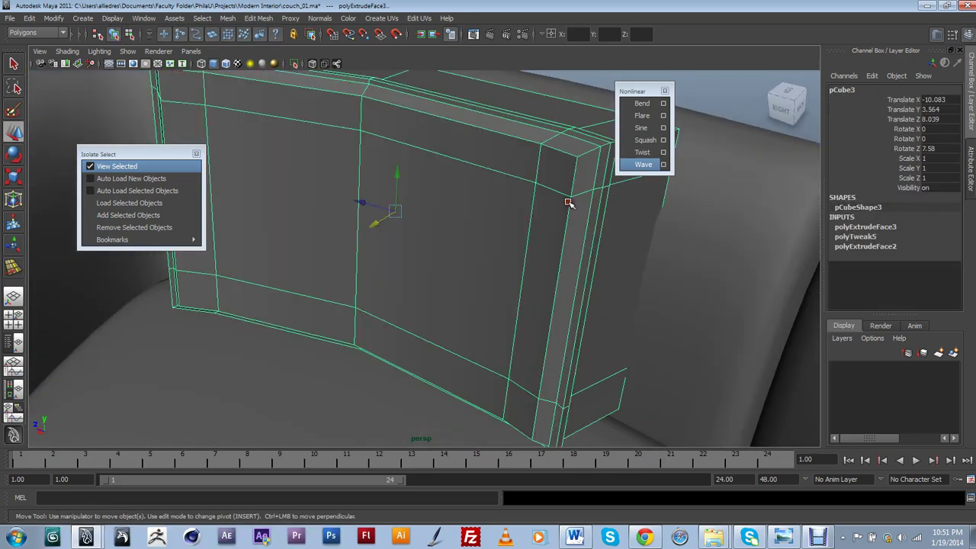
key(3)
scroll(569, 204, down, 3)
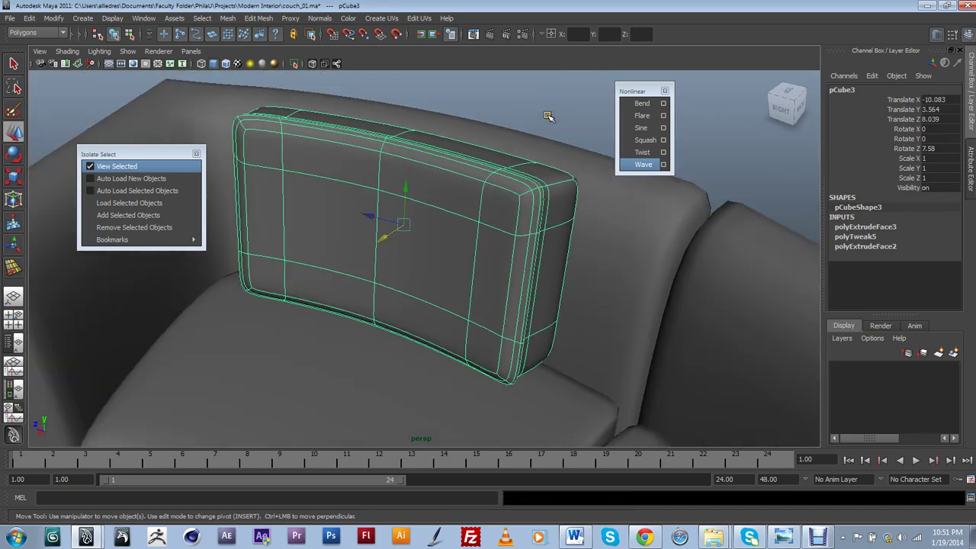
click(547, 116)
alt+drag(488, 266, 468, 279)
Turn off the cushion's smooth preview and undo the front panel's move and scale, back to the fresh extrusion
click(488, 273)
alt+drag(568, 255, 479, 257)
key(1)
scroll(480, 257, up, 3)
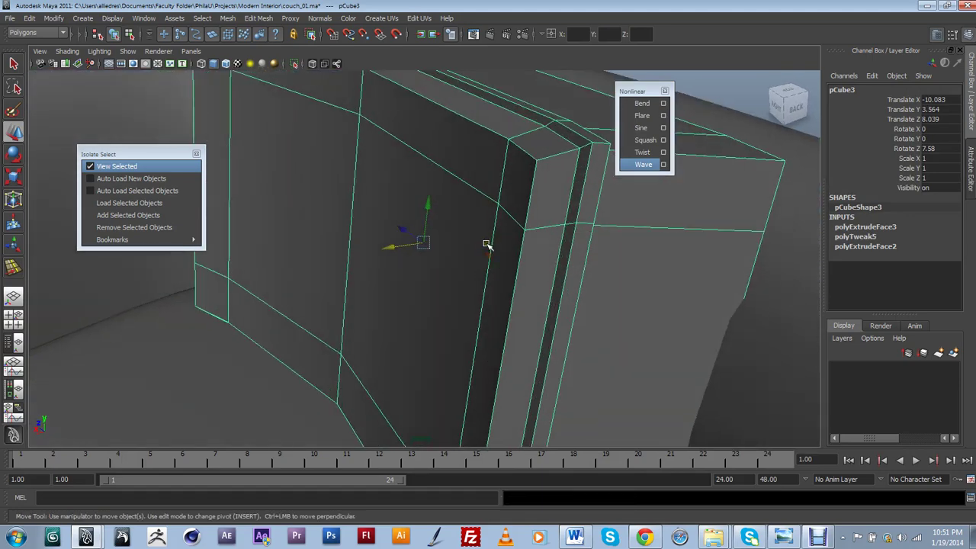
key(ctrl+z)
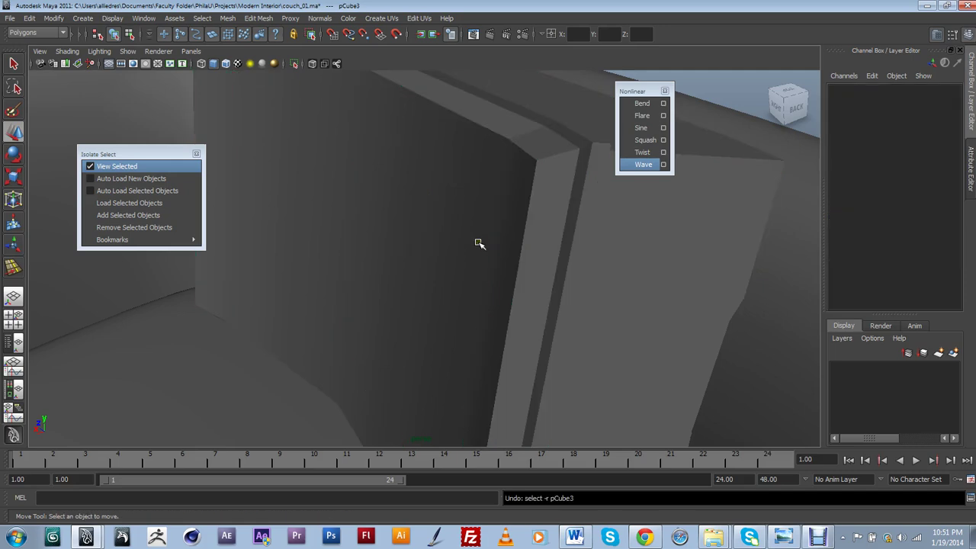
key(ctrl+z)
key(ctrl+z)
key(ctrl+z)
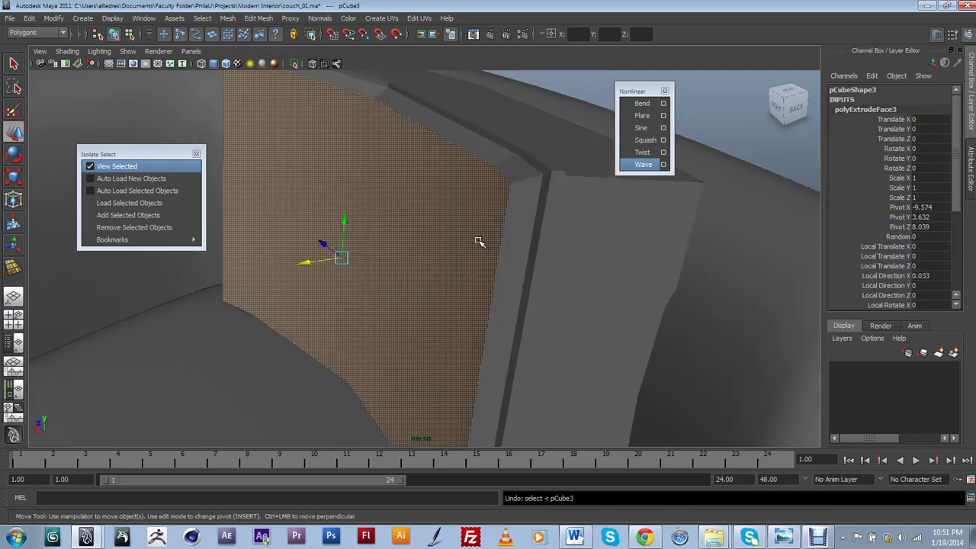
key(ctrl+z)
key(ctrl+z)
key(ctrl+z)
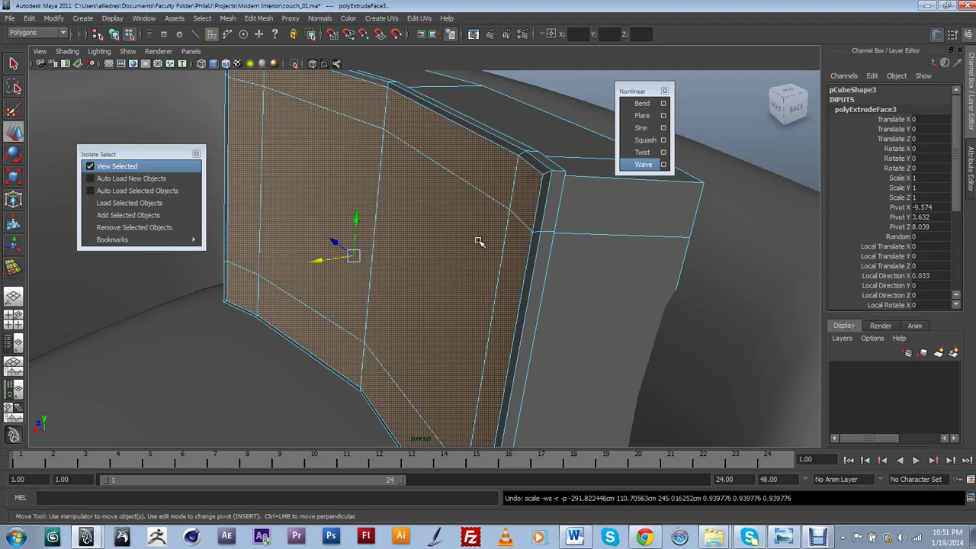
Scale the extruded front panel faces slightly inward to leave a thin inset border inside the piping
alt+drag(489, 238, 582, 213)
alt+drag(563, 252, 512, 271)
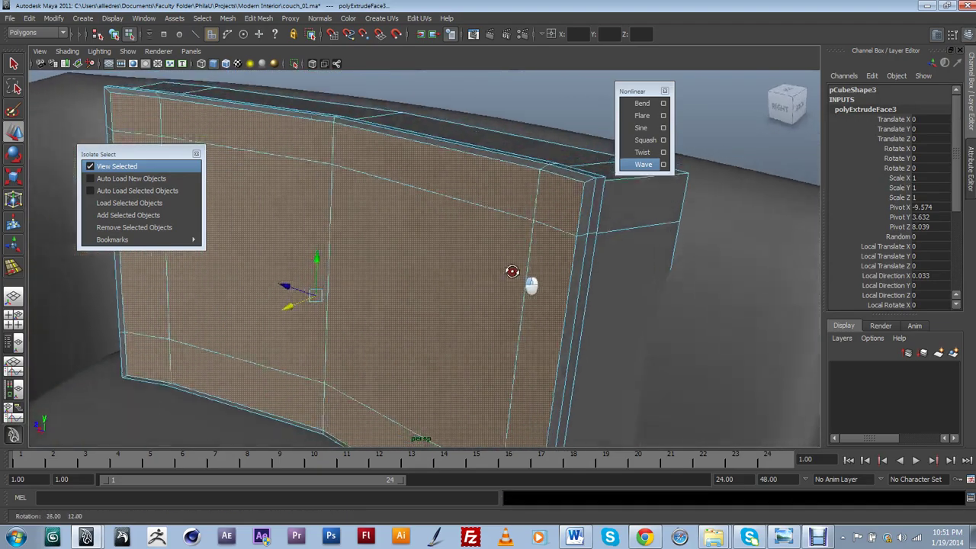
click(13, 181)
drag(315, 295, 308, 320)
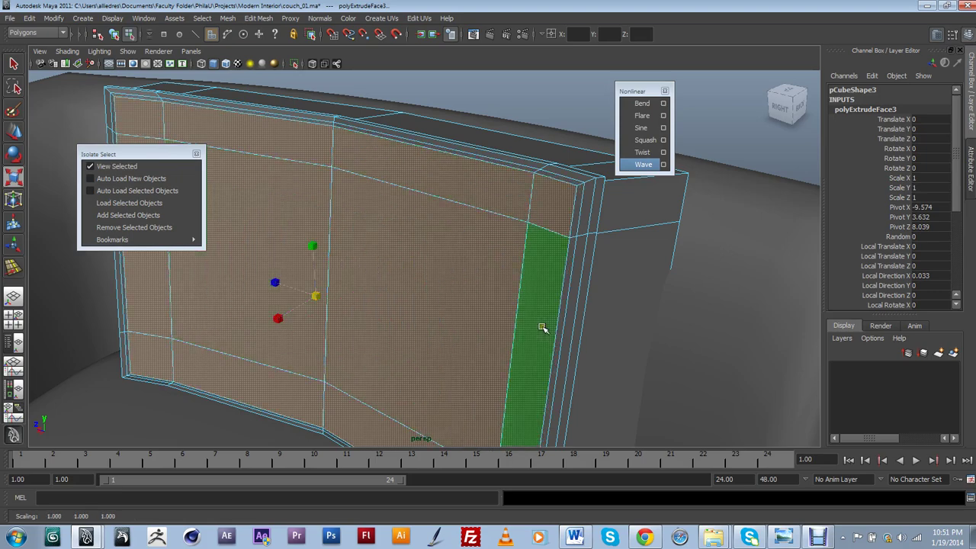
Extrude the cushion's inset front panel faces again and pull the new faces forward about 0.167
alt+drag(540, 328, 435, 296)
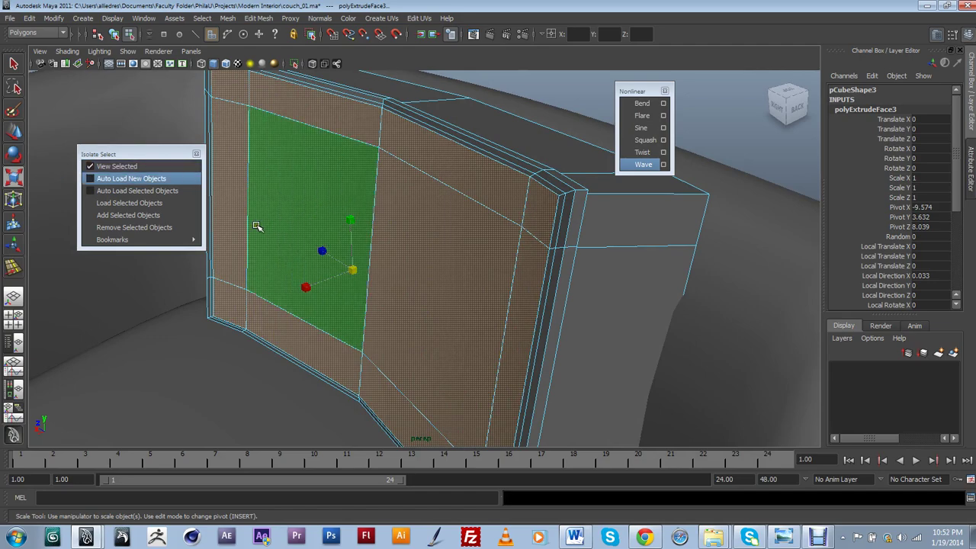
click(257, 19)
click(270, 55)
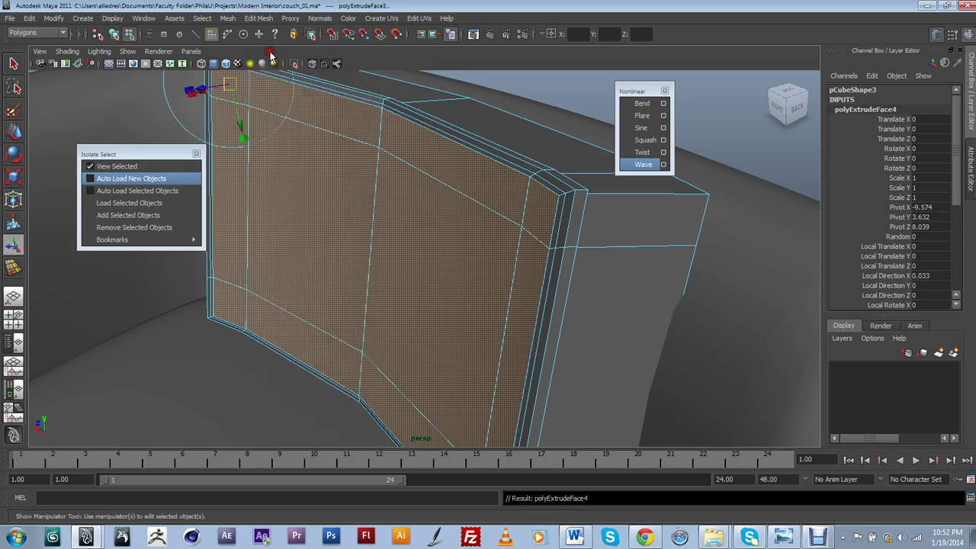
alt+drag(320, 122, 302, 149)
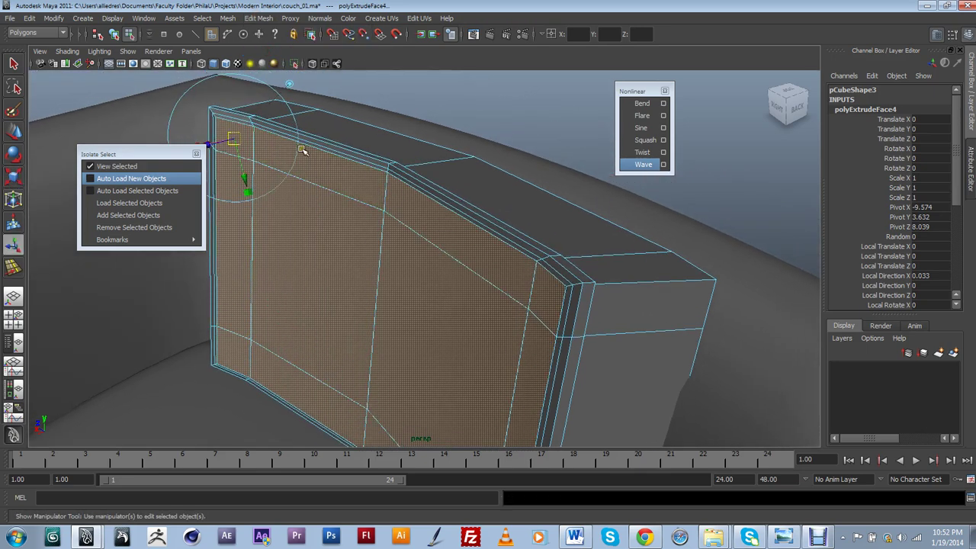
mouse_move(332, 347)
mouse_down()
mouse_move(338, 360)
mouse_move(314, 352)
mouse_up()
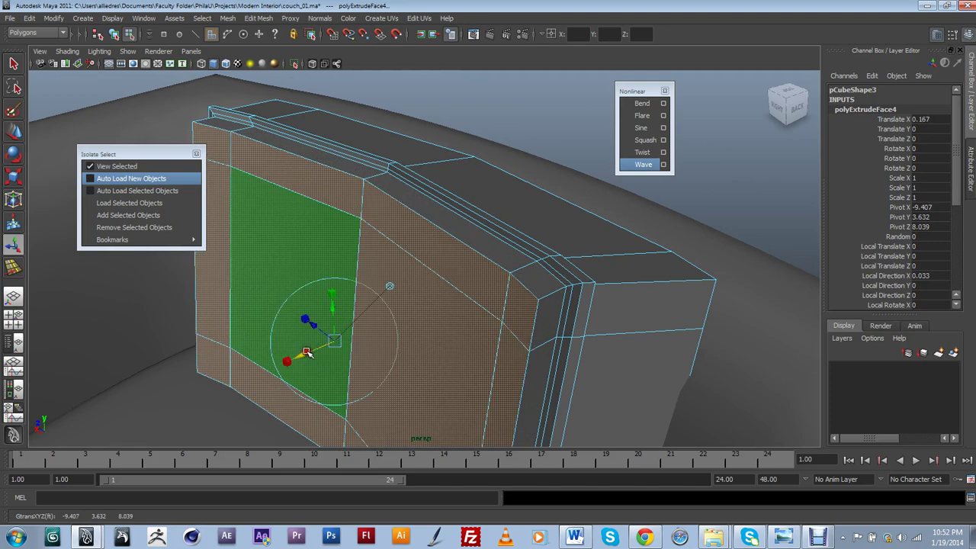
Scale the raised front faces inward, move them back toward the piping, and show the cushion in smooth preview as a deselected object
click(13, 180)
alt+drag(329, 346, 286, 321)
scroll(290, 296, down, 4)
click(11, 133)
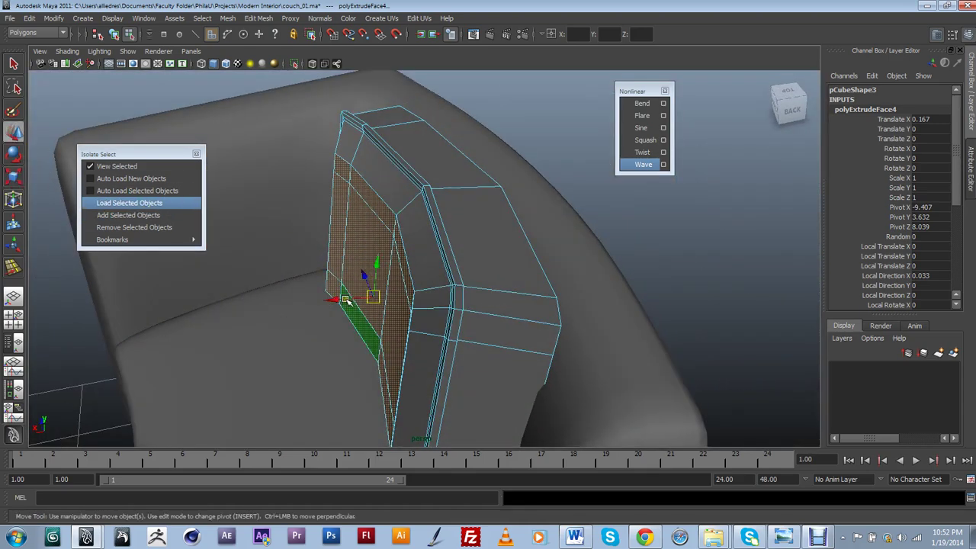
drag(347, 300, 398, 278)
key(3)
click(518, 187)
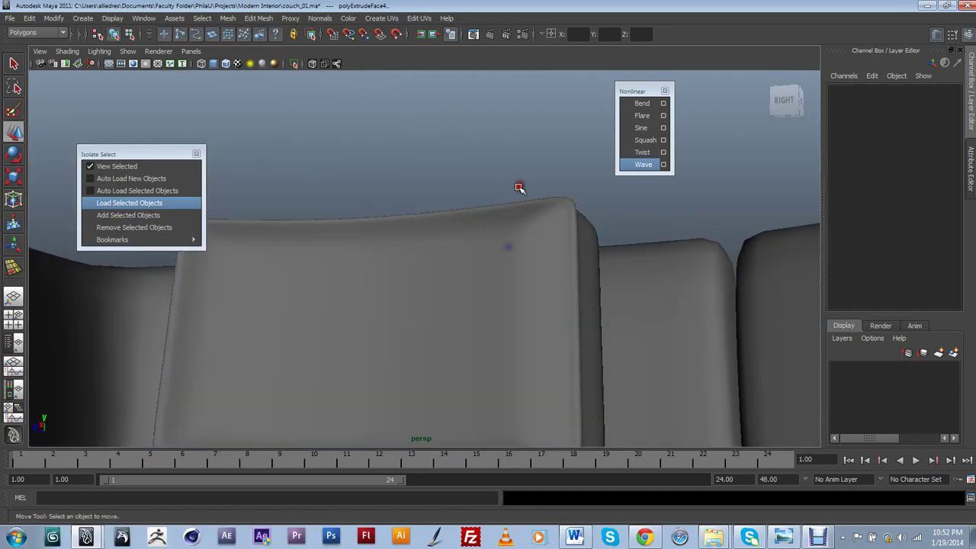
Examine the smoothed cushion's shape and its fit against the backrest from the front, above and the side
scroll(457, 328, down, 5)
mouse_move(488, 305)
alt+mouse_down()
mouse_move(462, 323)
mouse_move(399, 331)
mouse_move(477, 302)
alt+mouse_up()
scroll(379, 328, up, 3)
scroll(503, 324, down, 4)
alt+drag(514, 333, 460, 339)
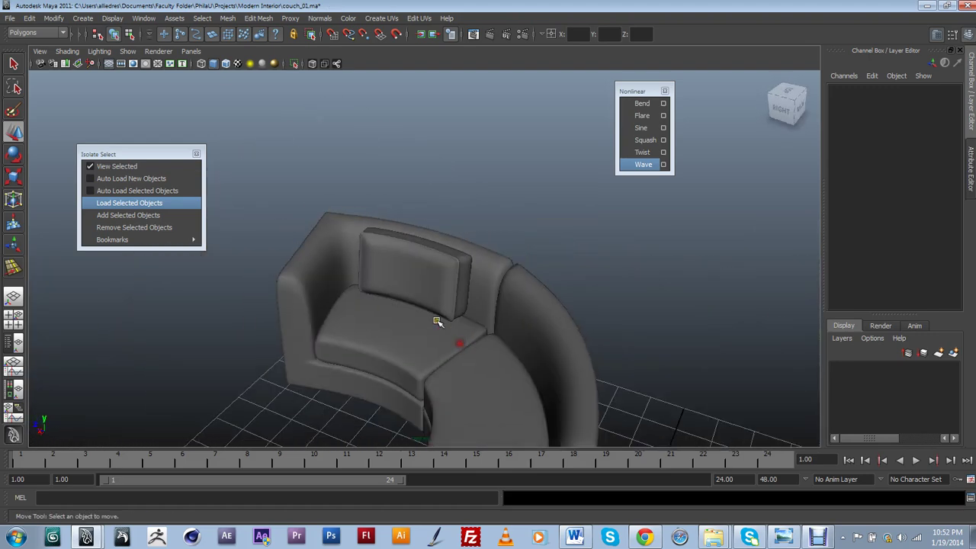
scroll(416, 311, up, 2)
alt+drag(408, 309, 473, 317)
alt+drag(429, 275, 304, 286)
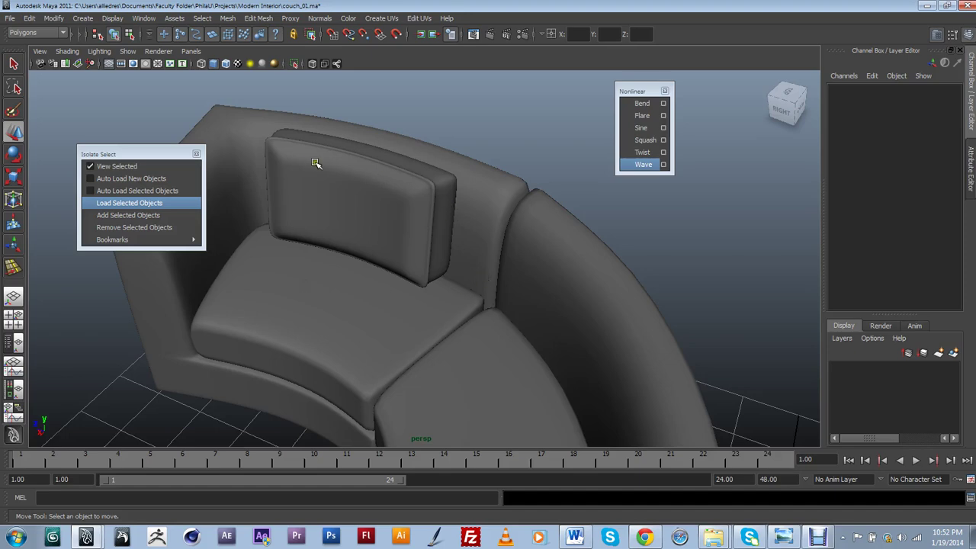
alt+drag(438, 255, 378, 232)
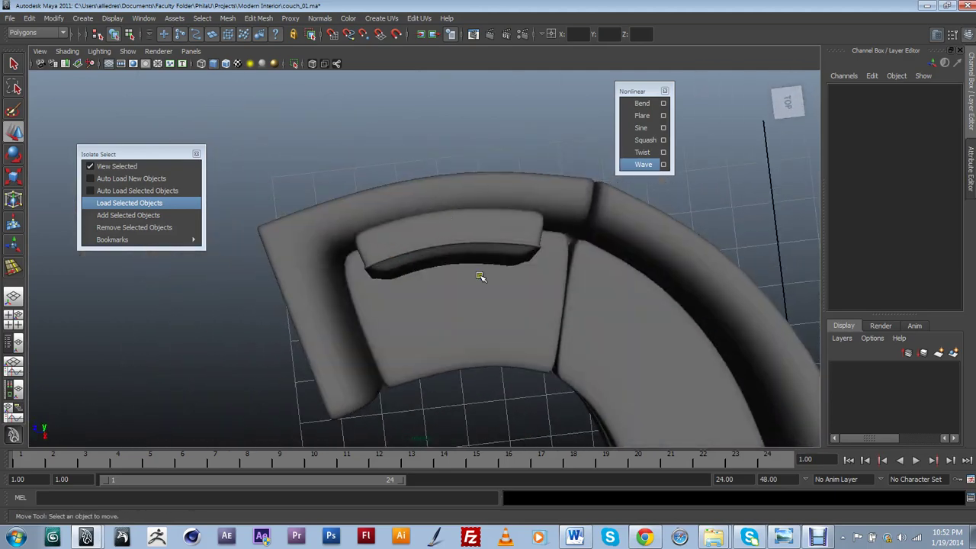
alt+drag(480, 276, 518, 309)
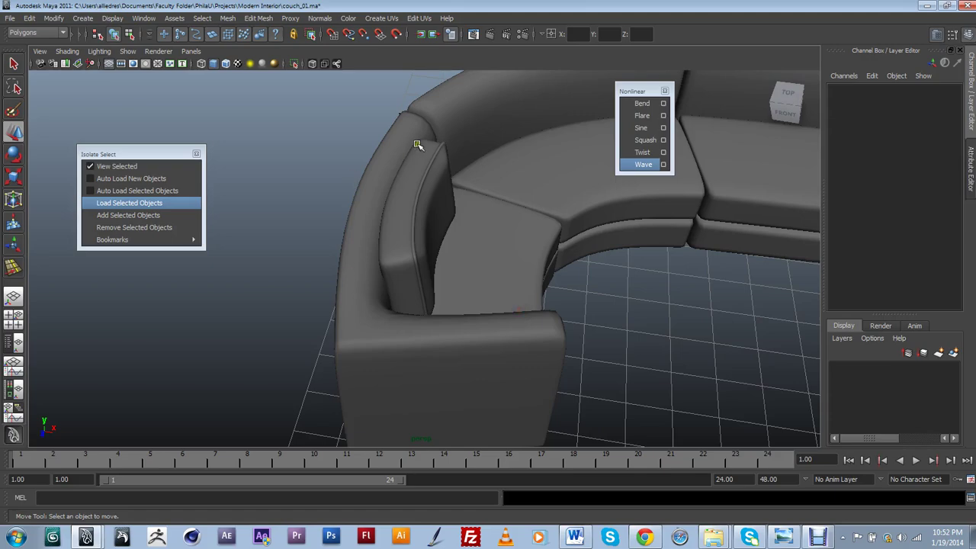
alt+drag(418, 145, 357, 240)
Check the middle faces of the cushion's front panel in face mode, return to object mode and deselect the cushion
click(438, 229)
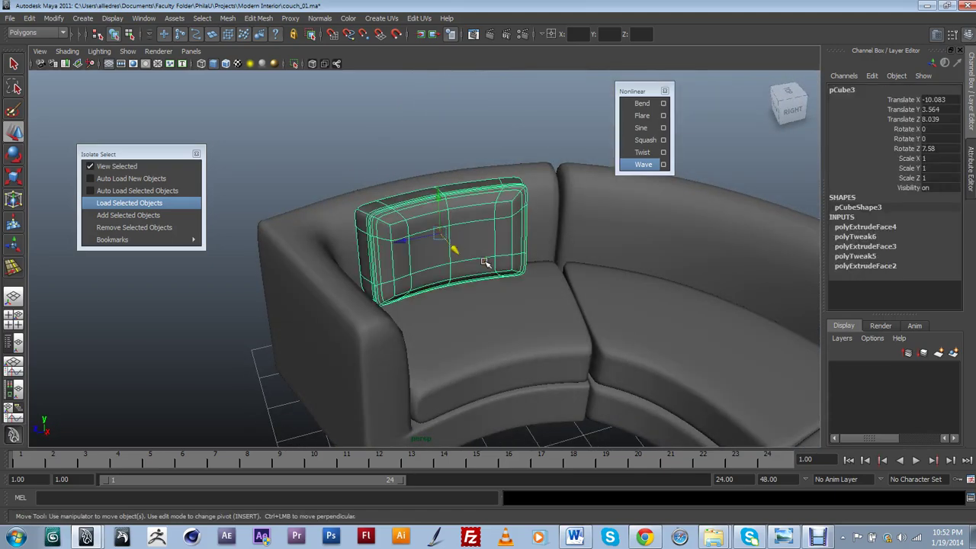
scroll(484, 262, up, 5)
alt+drag(484, 262, 416, 353)
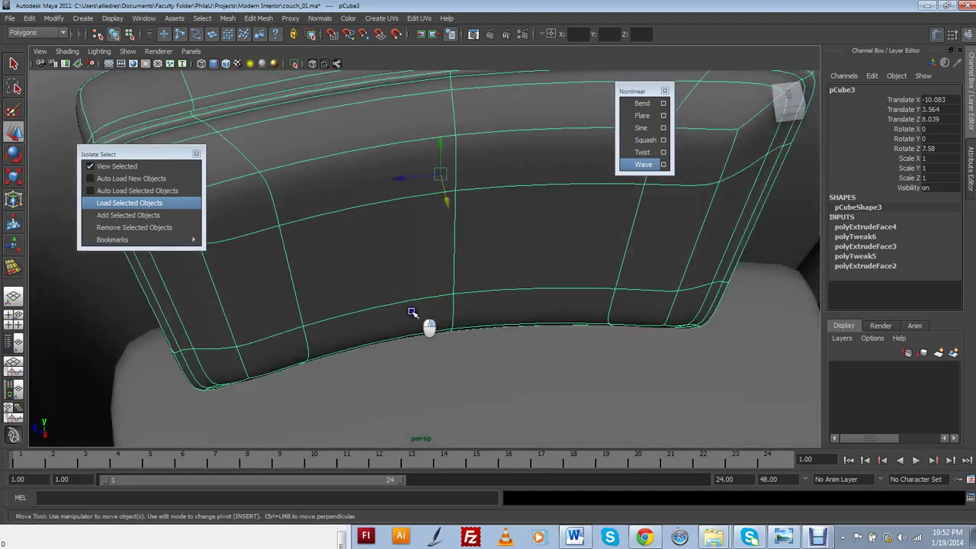
right_drag(411, 310, 412, 312)
click(431, 292)
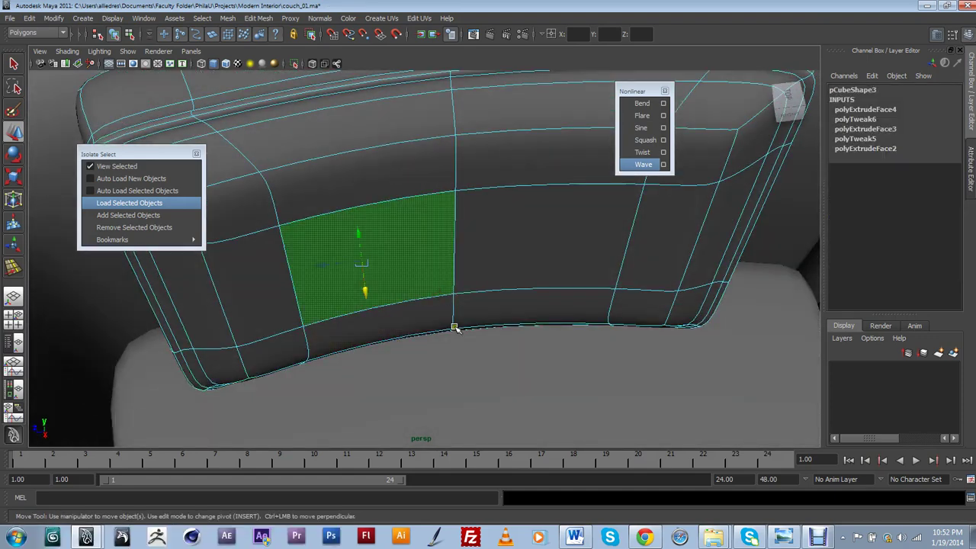
alt+drag(446, 352, 560, 277)
click(557, 271)
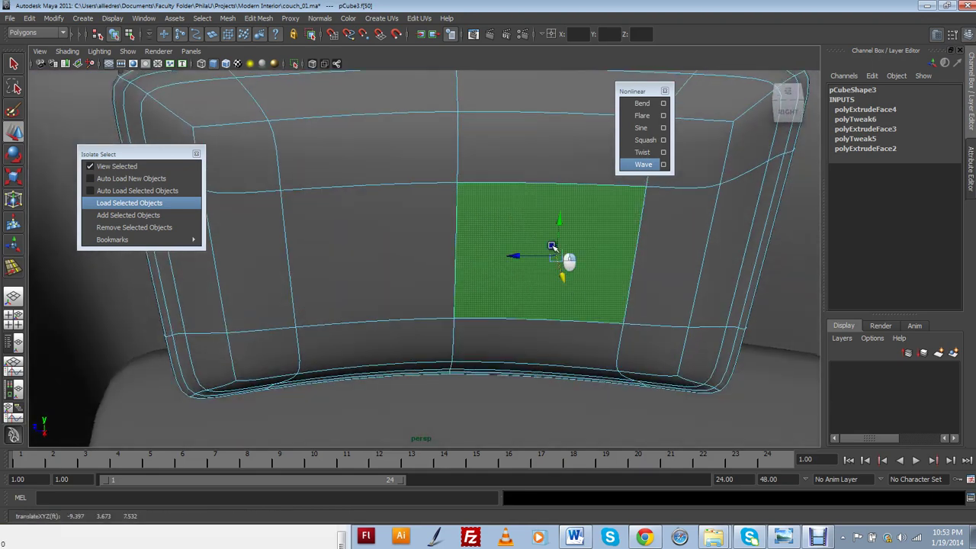
scroll(578, 232, down, 5)
right_drag(550, 208, 505, 84)
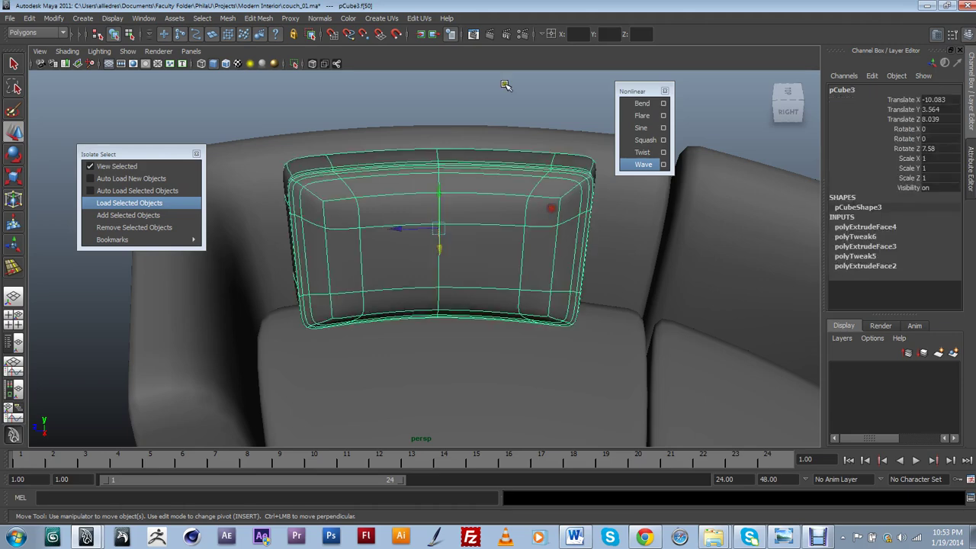
click(522, 132)
Examine the cushion in relation to the whole couch and the adjacent curved seat section
scroll(436, 287, down, 5)
alt+drag(437, 285, 497, 288)
scroll(447, 287, down, 3)
click(492, 205)
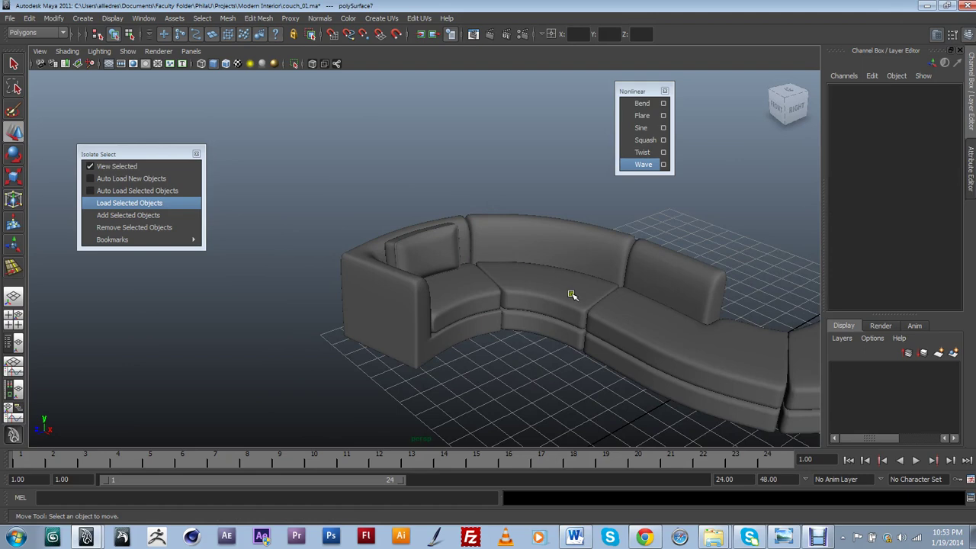
scroll(540, 328, up, 5)
alt+drag(566, 320, 579, 361)
alt+drag(621, 331, 340, 329)
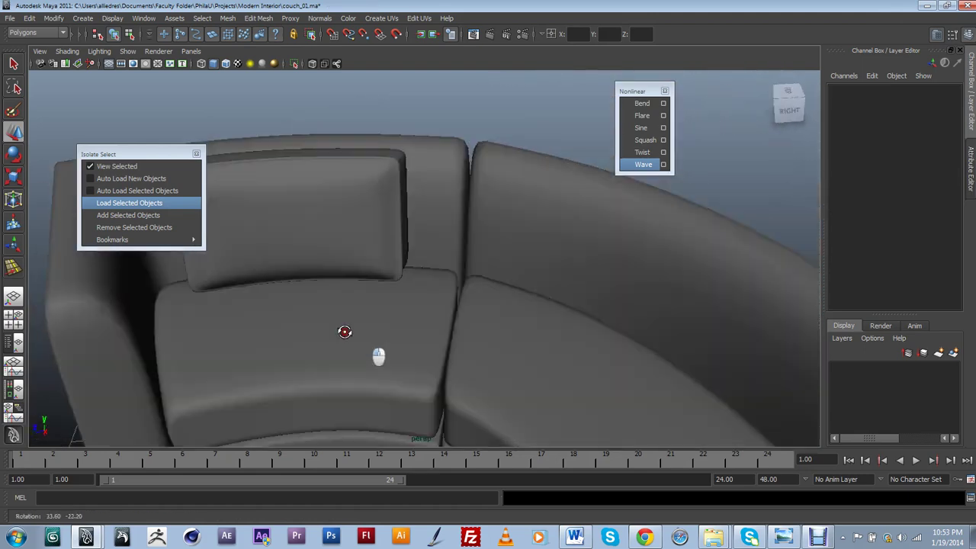
alt+middle_drag(378, 348, 344, 338)
alt+drag(343, 337, 207, 283)
Duplicate the back cushion with Duplicate Special as one instance with zero translation and rotation and unit scale
click(276, 305)
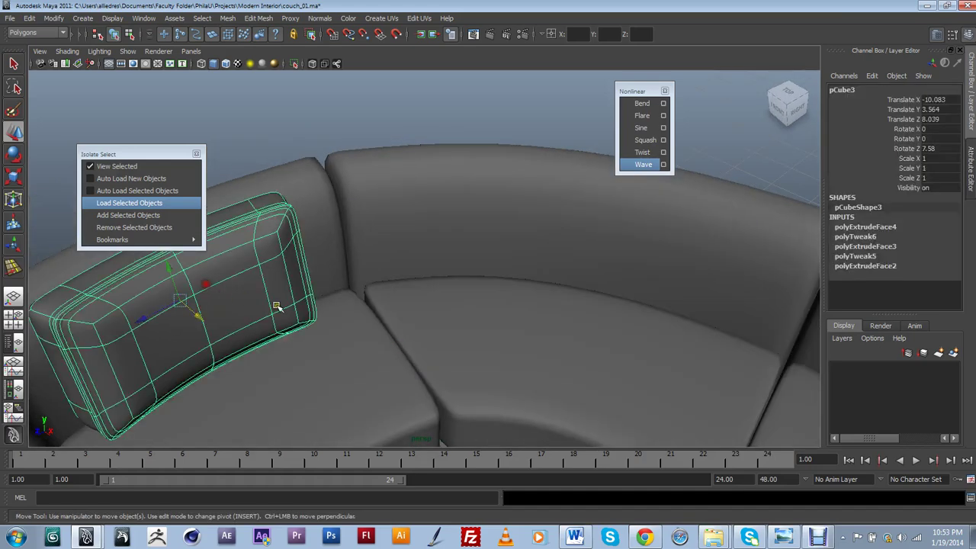
alt+drag(328, 336, 507, 263)
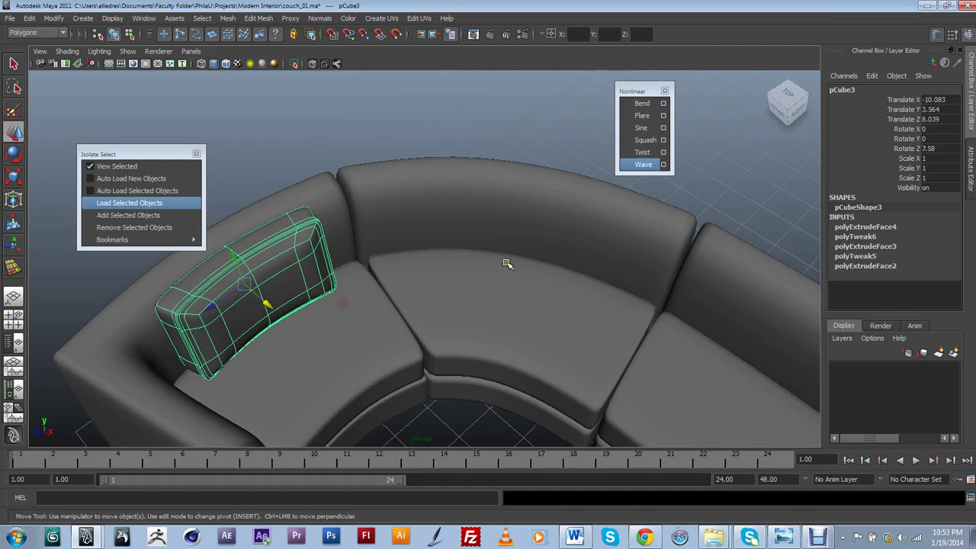
click(31, 18)
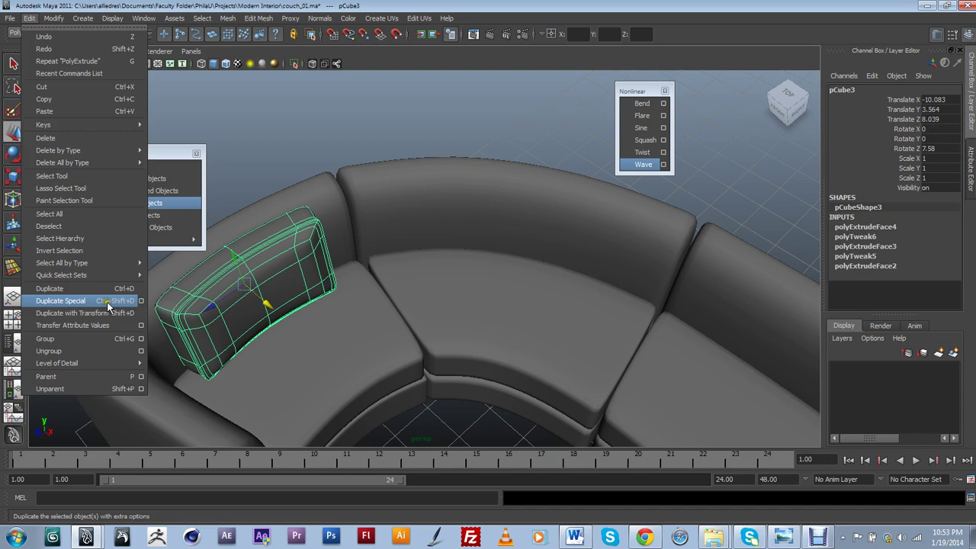
click(141, 302)
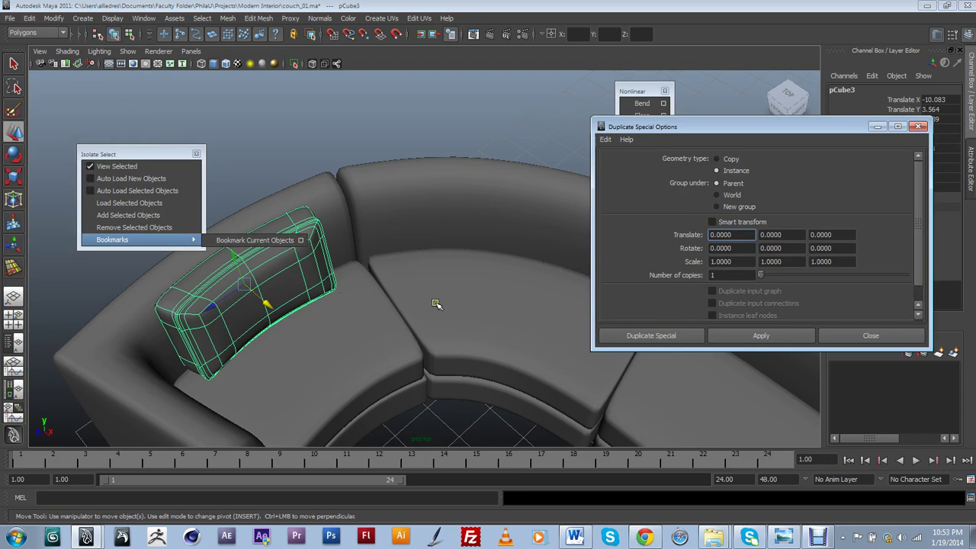
drag(168, 152, 105, 113)
alt+drag(333, 291, 289, 248)
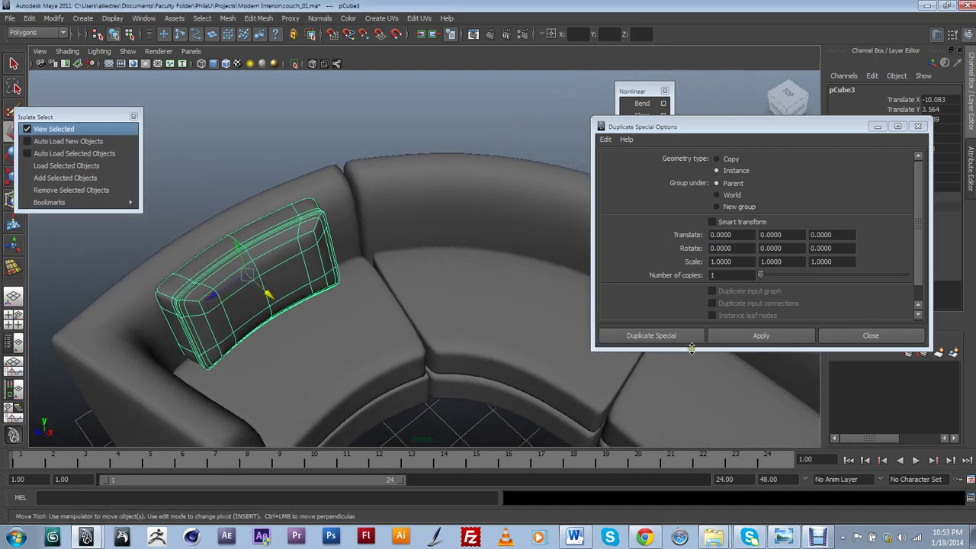
click(691, 349)
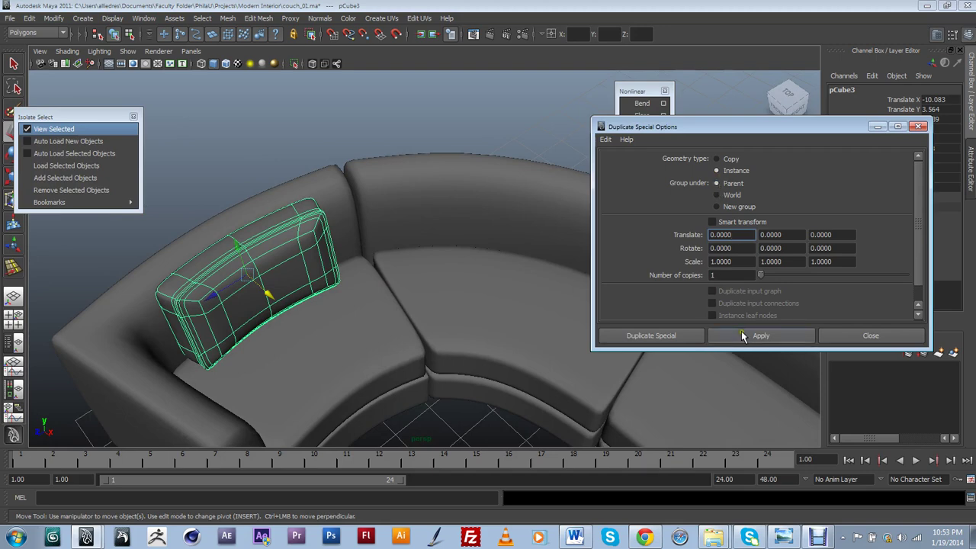
Close the duplication options and move the duplicate cushion over the second curved seat, to about X -7.628, Y 3.891, Z 4.652
drag(229, 288, 387, 237)
click(917, 125)
alt+drag(438, 201, 503, 268)
shift+click(432, 239)
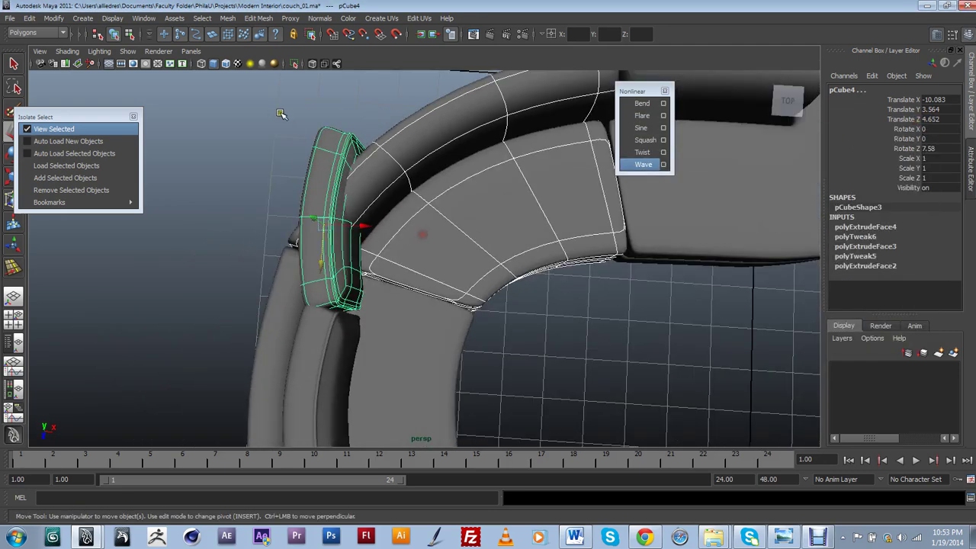
click(346, 208)
alt+drag(350, 227, 518, 324)
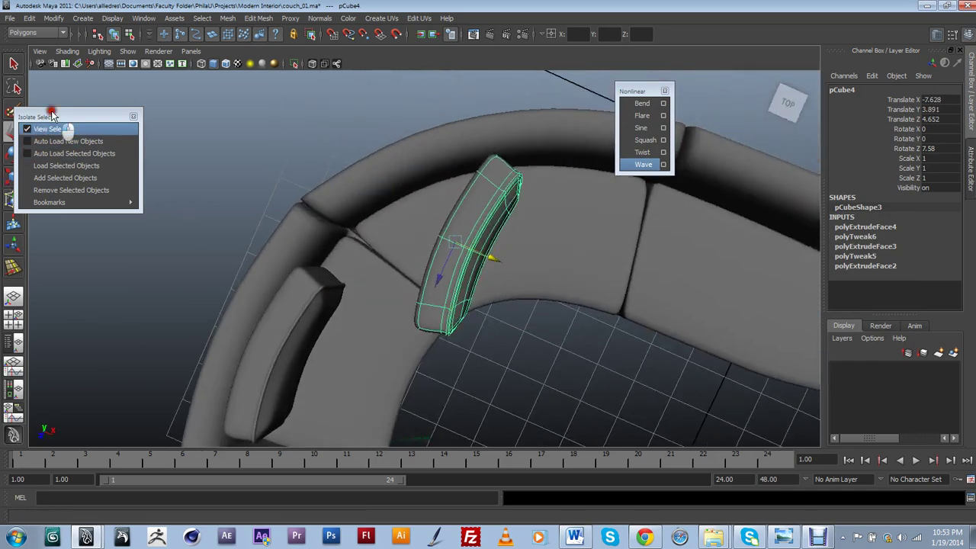
Rotate the duplicate cushion to about -51.157 degrees around Y to follow the curve of the second seat section
drag(51, 116, 106, 112)
key(e)
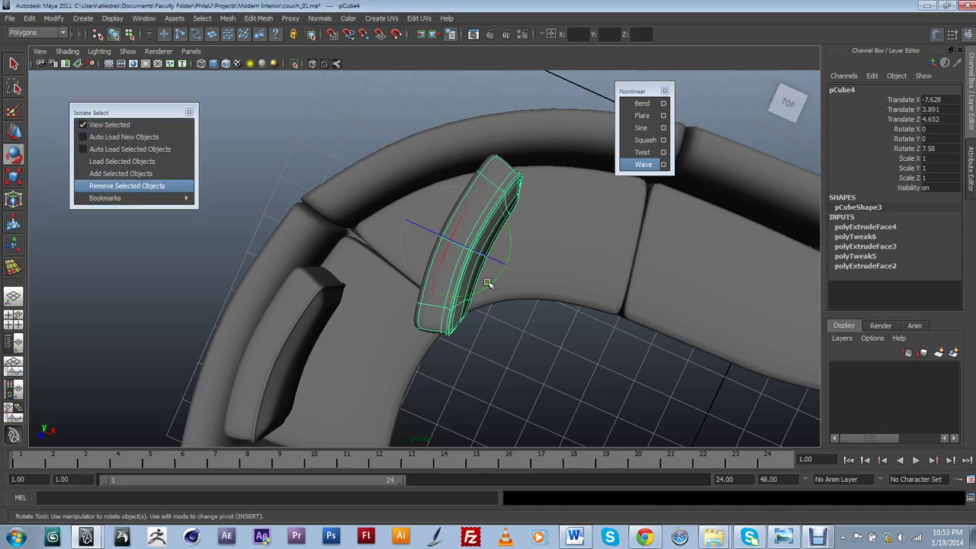
drag(490, 285, 453, 298)
alt+middle_drag(492, 300, 408, 337)
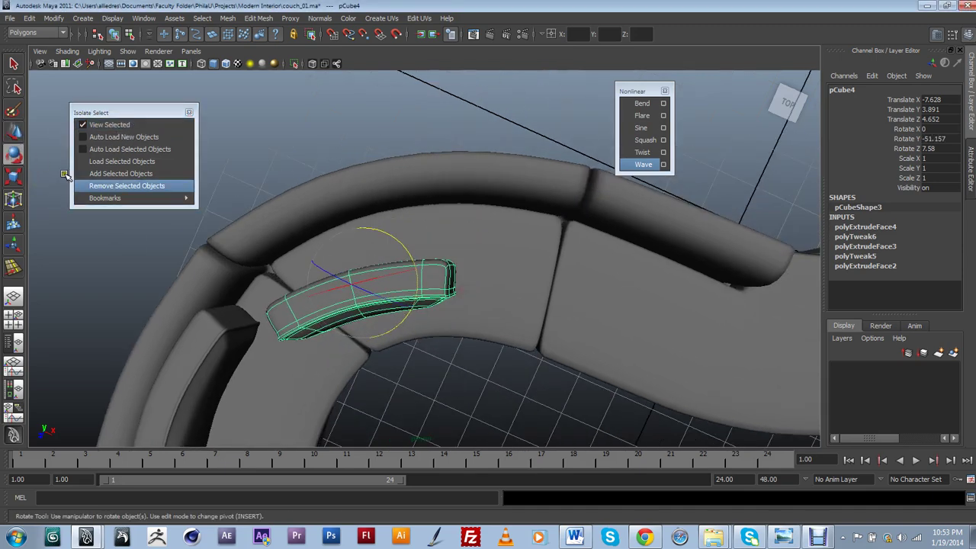
In the top view, move the duplicate cushion toward the second backrest, to about X -7.539 and Z 3.402
click(13, 135)
click(445, 302)
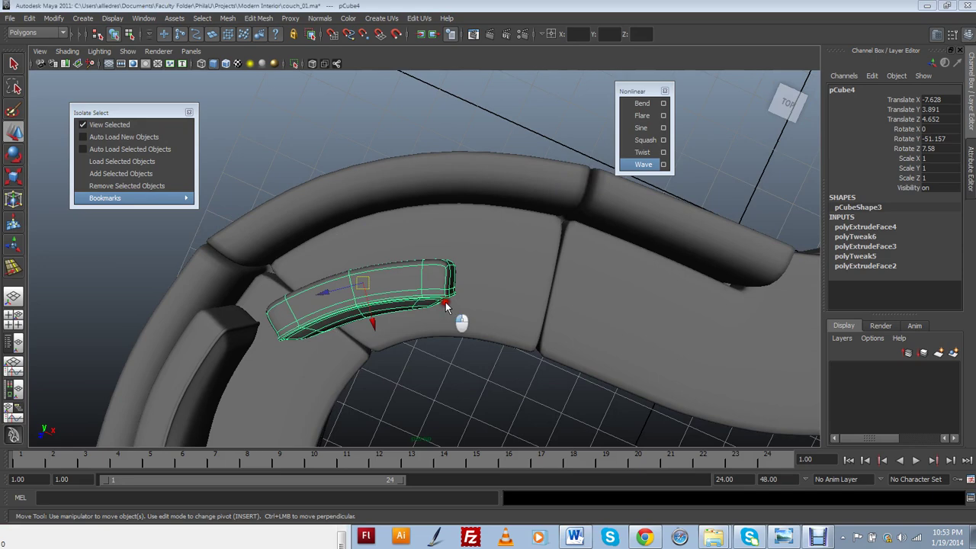
key(space)
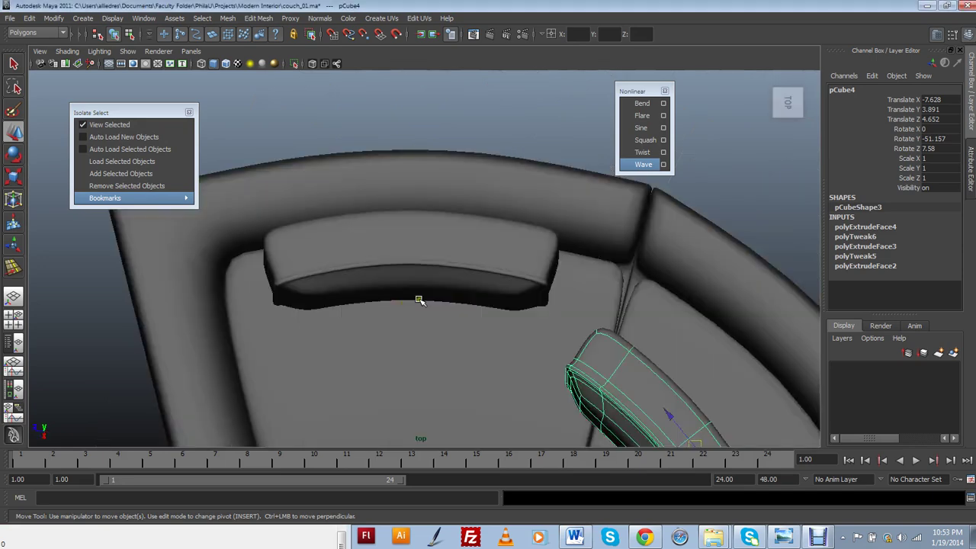
scroll(419, 299, down, 6)
alt+middle_drag(569, 382, 499, 307)
scroll(499, 304, up, 1)
drag(478, 264, 549, 283)
Tilt the duplicate cushion to about -5.191 degrees around X and lower it onto the seat at about Y 3.586
click(14, 154)
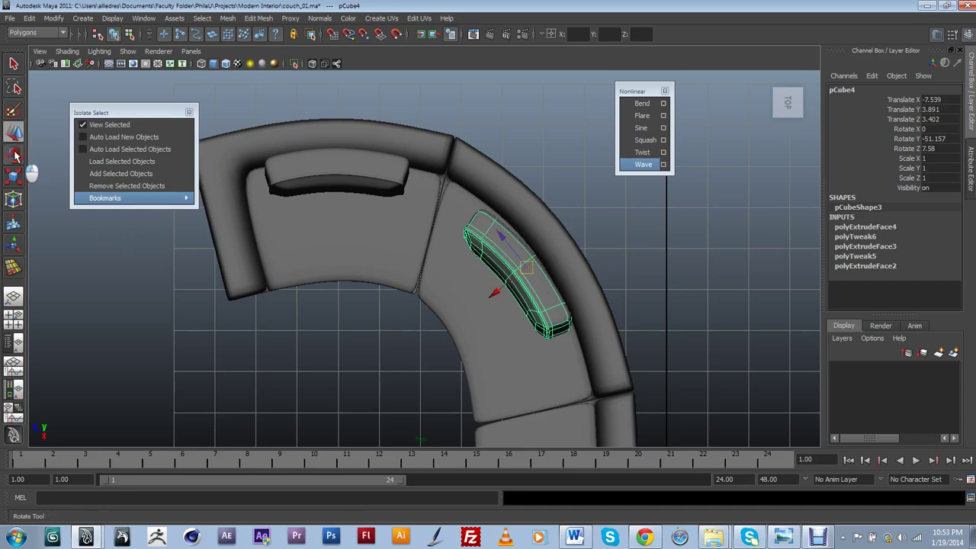
alt+drag(536, 277, 432, 282)
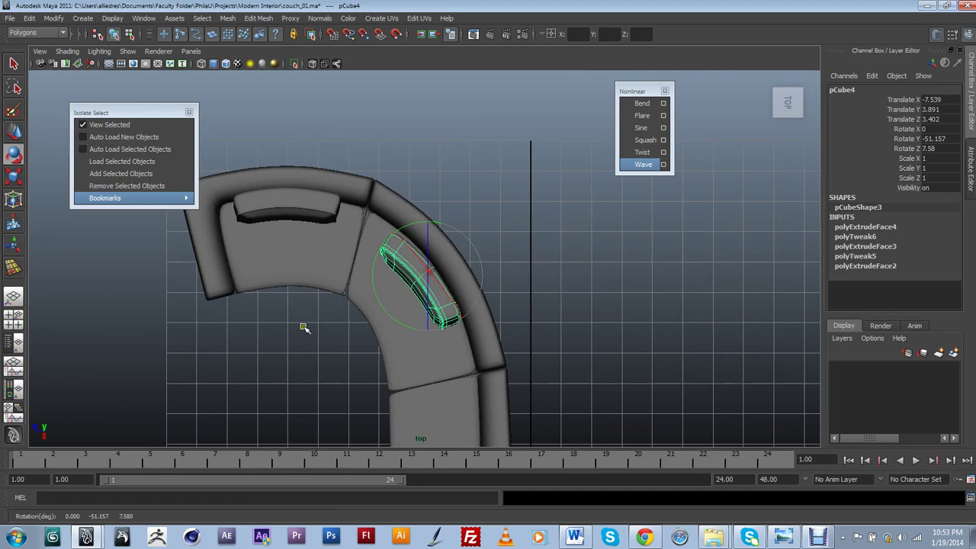
alt+drag(331, 352, 416, 233)
key(w)
alt+drag(417, 233, 579, 276)
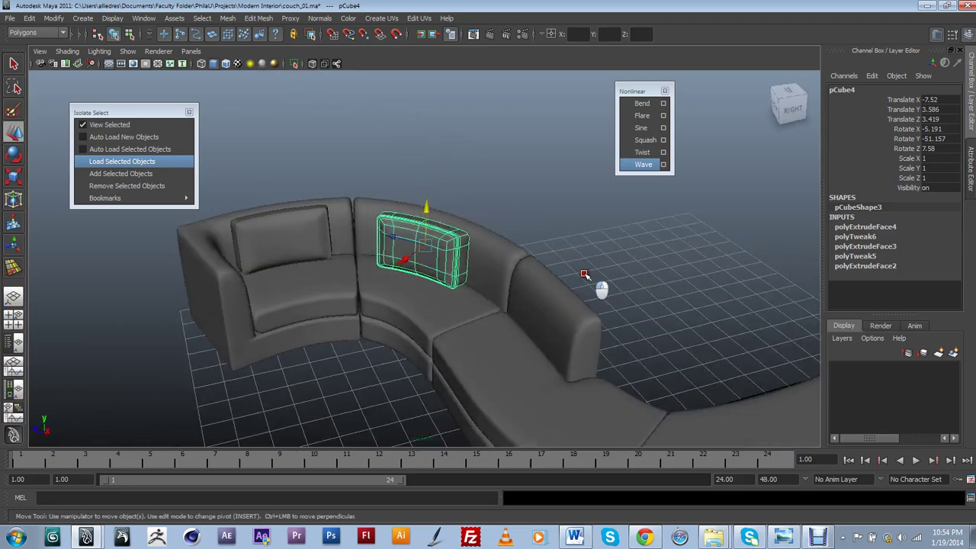
Deselect the duplicate, review both cushions on the couch, and compare them with the reference photo in Windows Photo Viewer
click(579, 276)
alt+drag(455, 306, 331, 401)
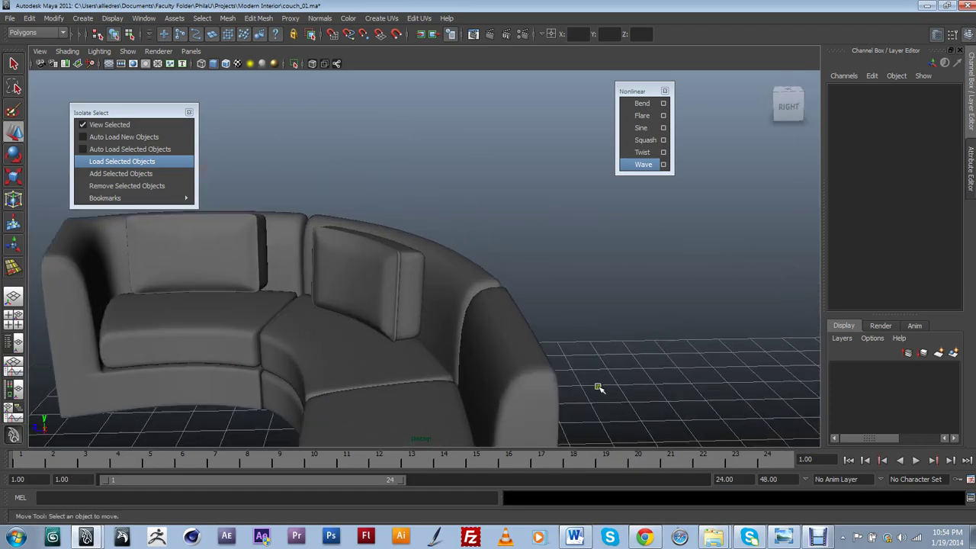
alt+drag(599, 389, 501, 355)
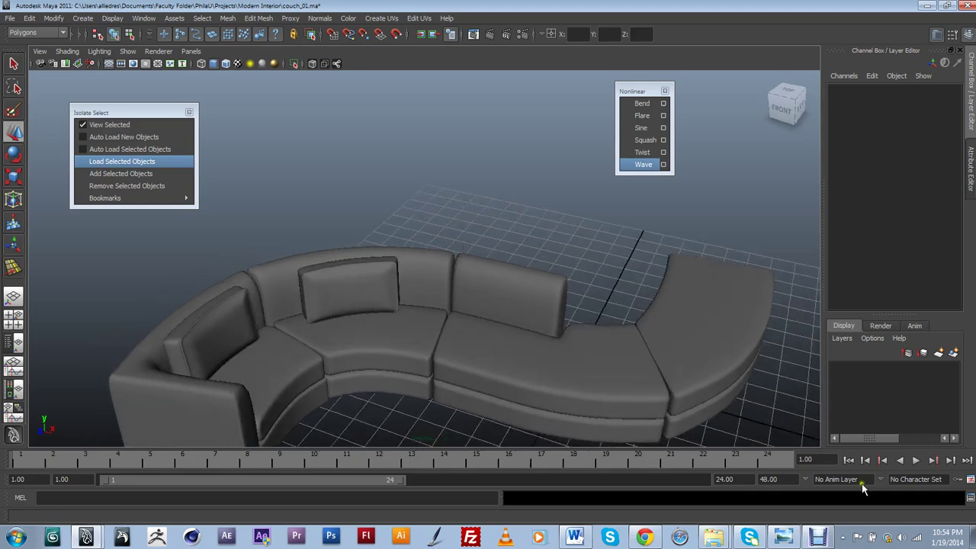
click(792, 539)
scroll(686, 328, down, 4)
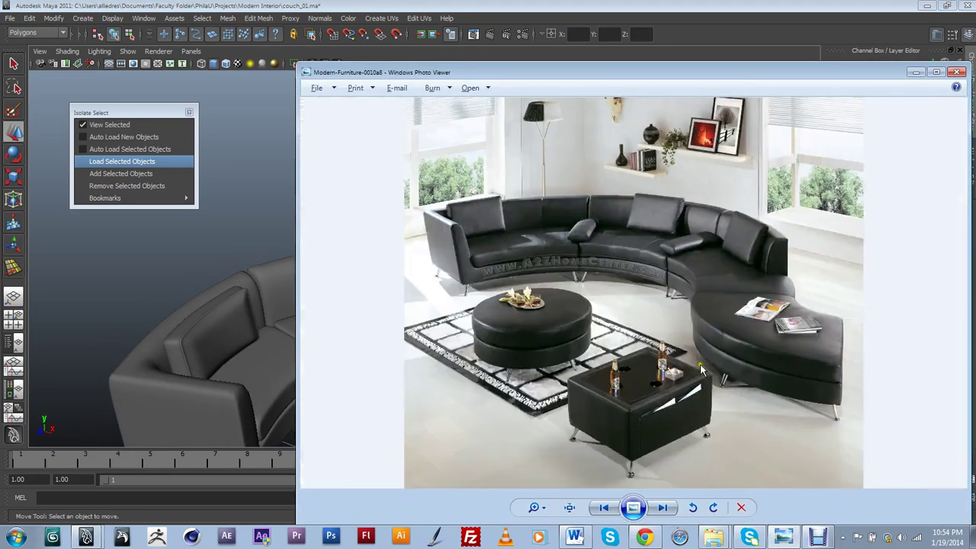
Examine the back cushions up close in the reference photo and return to the couch model in Maya
scroll(708, 336, up, 2)
drag(797, 187, 782, 272)
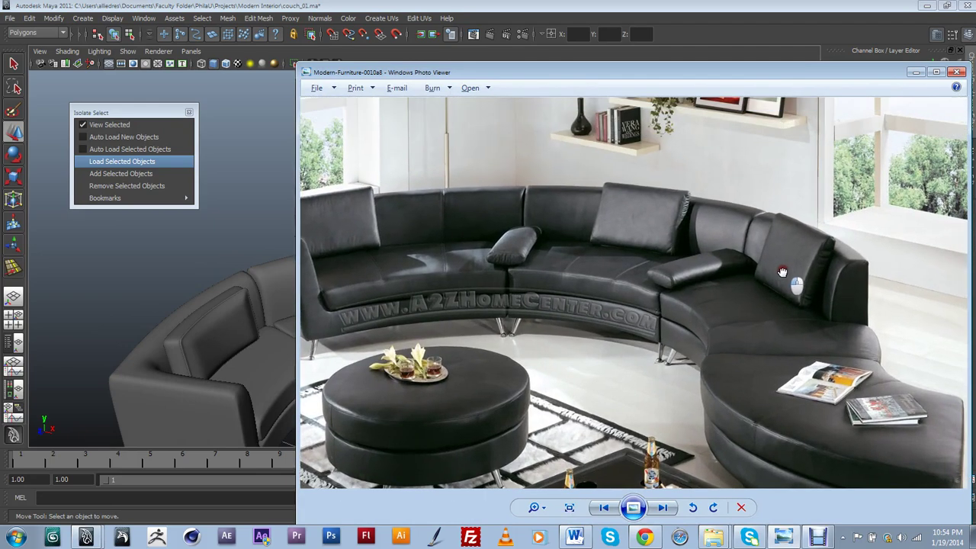
click(917, 71)
Create one instance of the second seat section's cushion with Duplicate Special, using zero translate and rotate offsets and a scale of 1
alt+drag(534, 279, 529, 327)
click(367, 308)
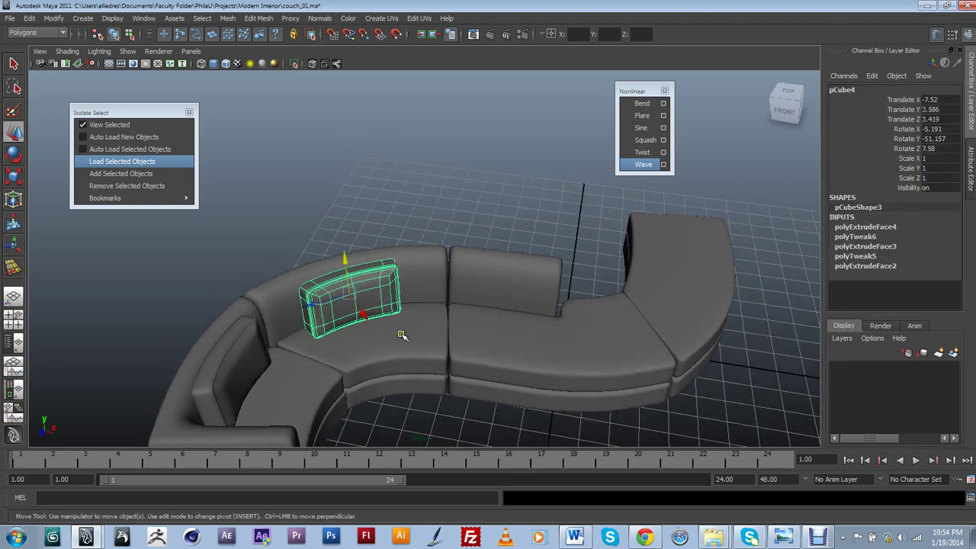
alt+drag(356, 330, 307, 368)
scroll(343, 373, up, 5)
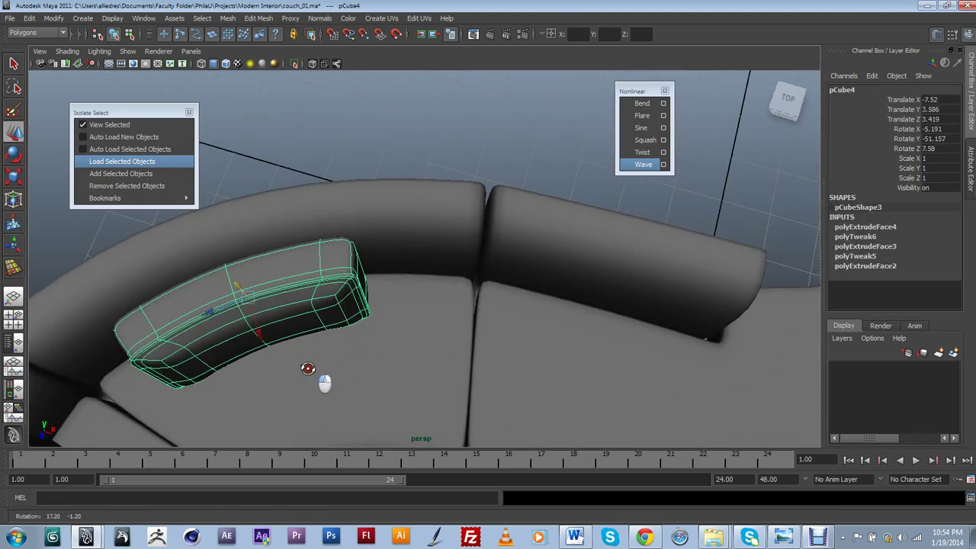
alt+middle_drag(307, 368, 409, 377)
click(29, 18)
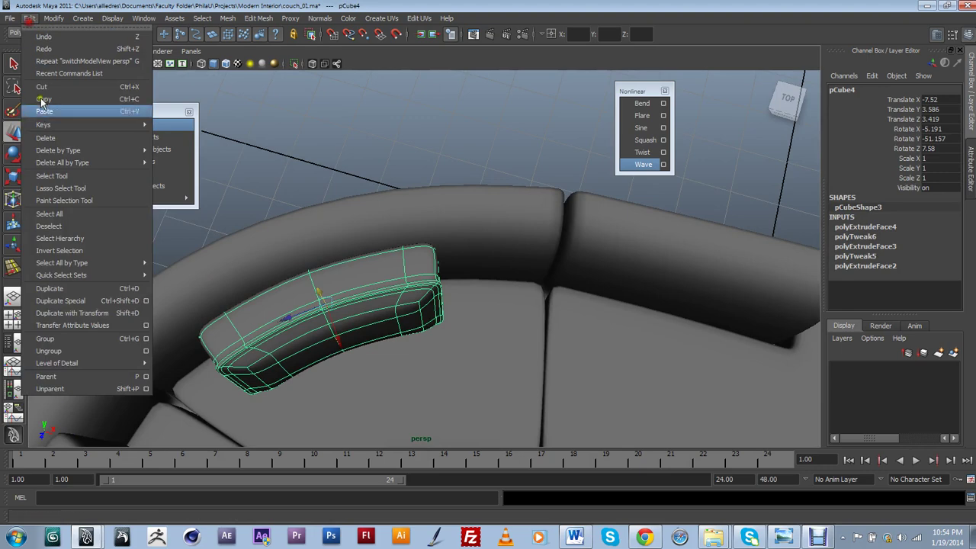
click(147, 302)
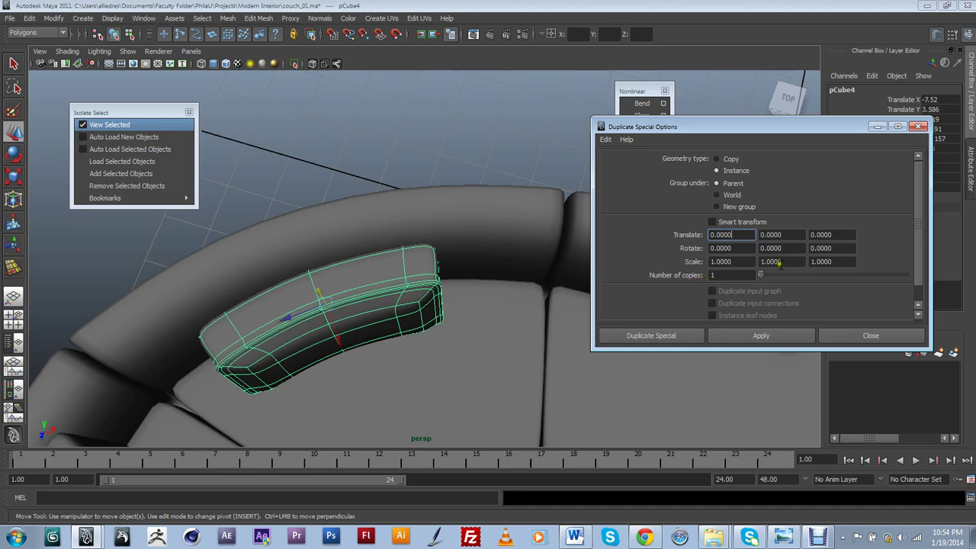
click(758, 341)
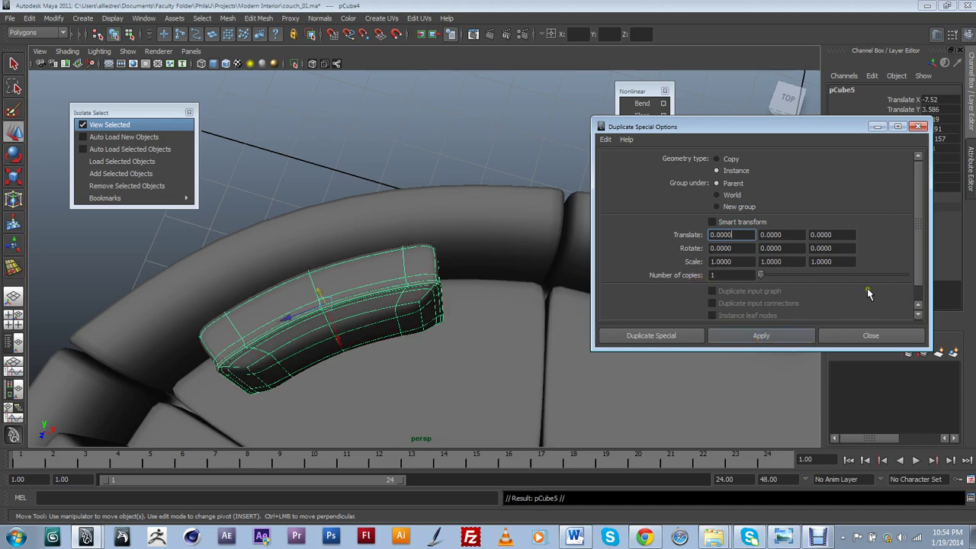
click(849, 336)
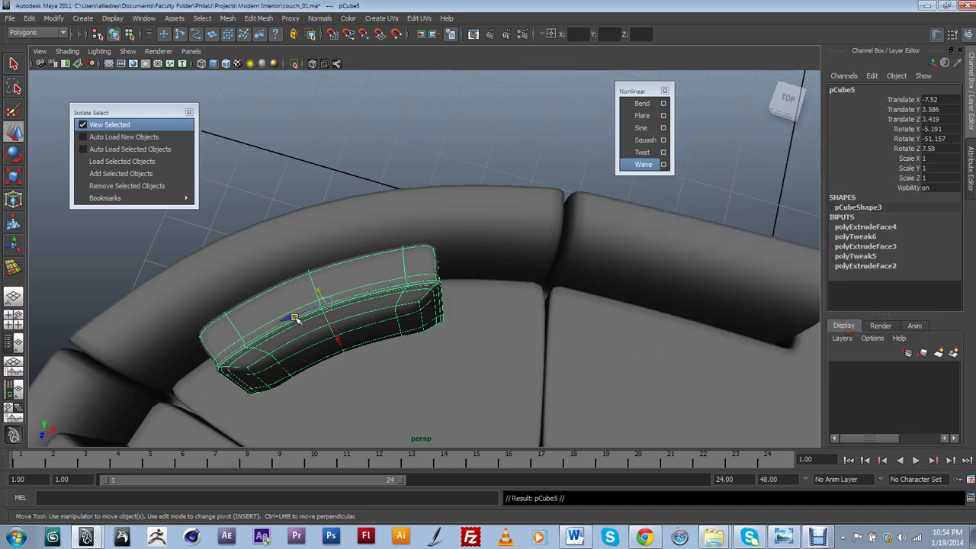
Move the new cushion instance to the third backrest and rotate it to about -91.709 degrees around Y
drag(295, 318, 3, 197)
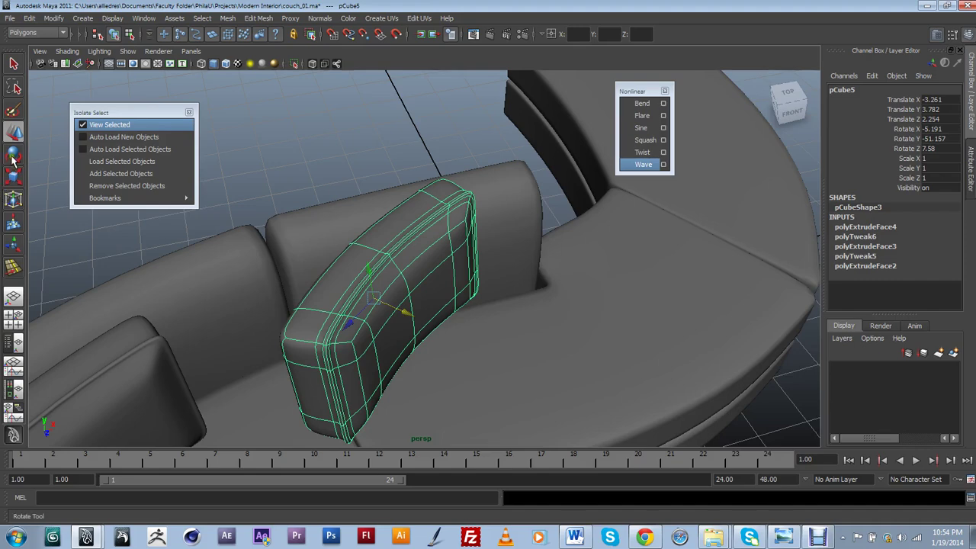
click(13, 157)
drag(391, 329, 398, 300)
Lower the third cushion onto the seat at about Y 3.589 and shift it toward the backrest, to about X -2.467 and Z 2.087
key(w)
alt+drag(505, 374, 333, 319)
drag(408, 261, 414, 311)
click(508, 178)
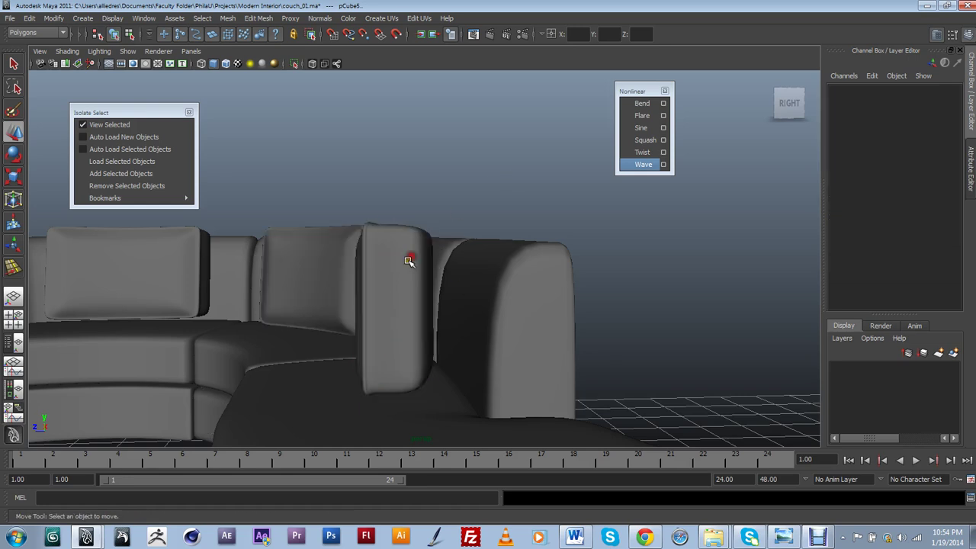
click(368, 303)
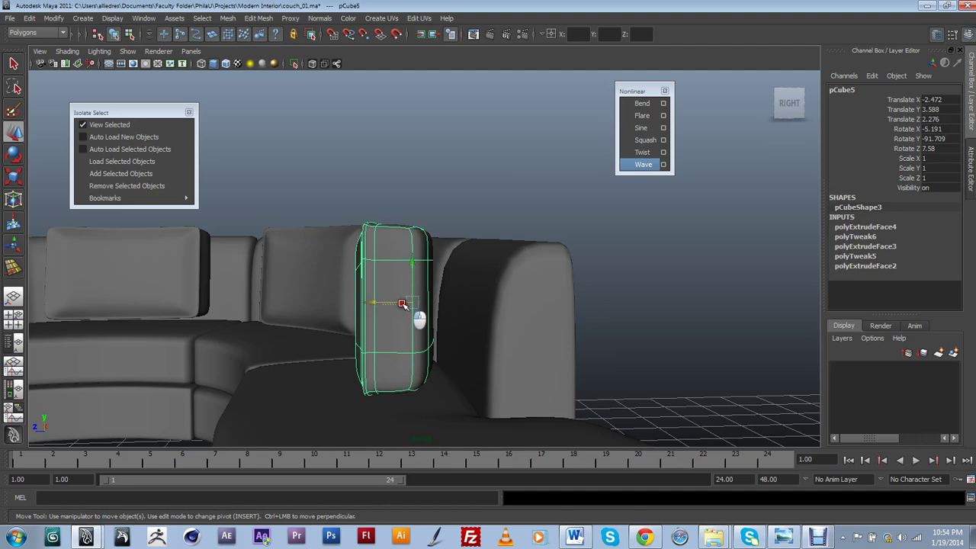
drag(402, 304, 401, 303)
click(461, 143)
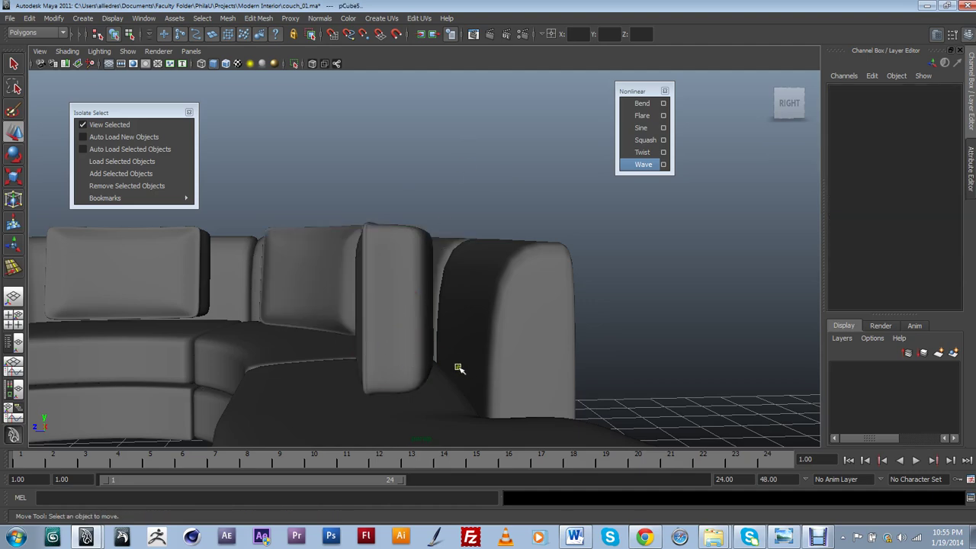
alt+drag(457, 368, 416, 311)
click(400, 329)
alt+drag(478, 334, 382, 332)
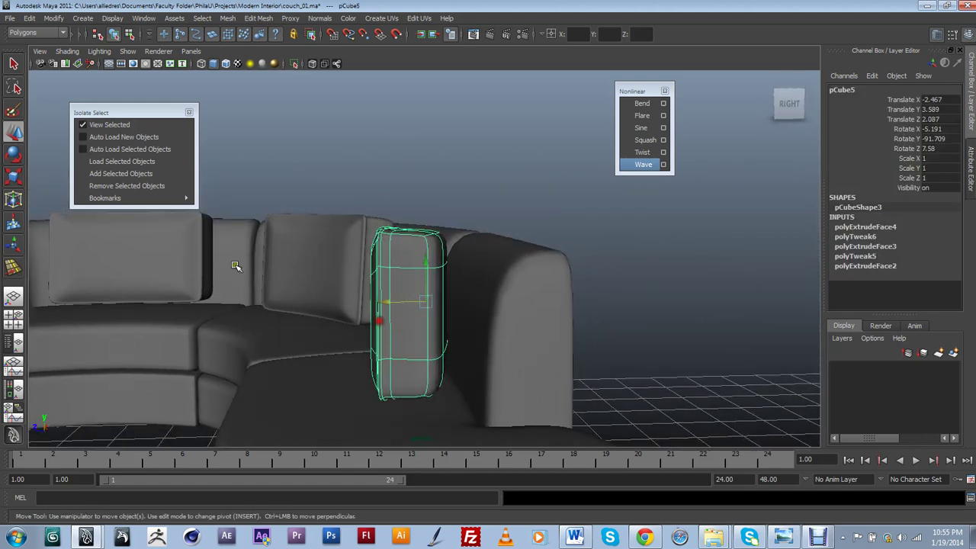
Tilt the third cushion back in Local rotate mode, to rotation values of about 80.527, -100.396 and -78.293
click(12, 180)
click(12, 155)
alt+drag(450, 328, 471, 271)
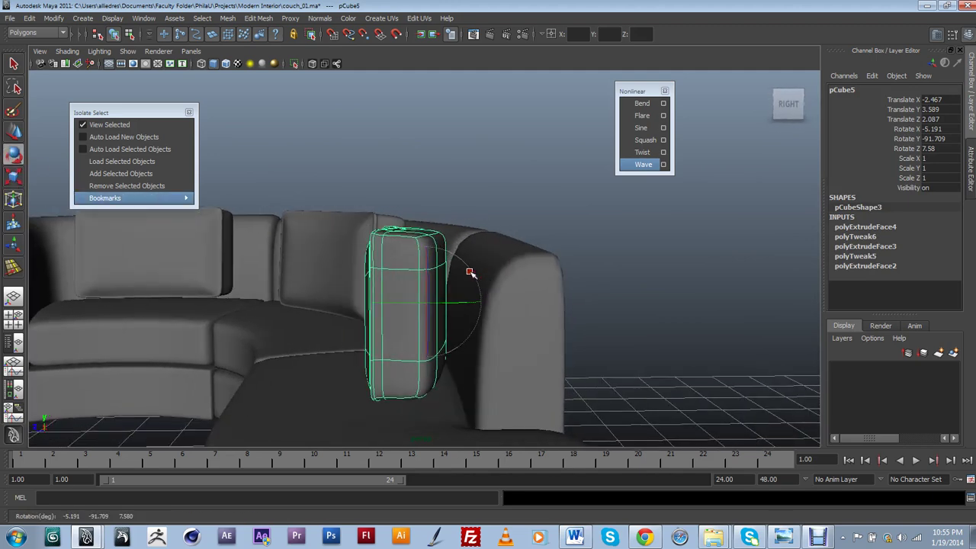
double_click(12, 155)
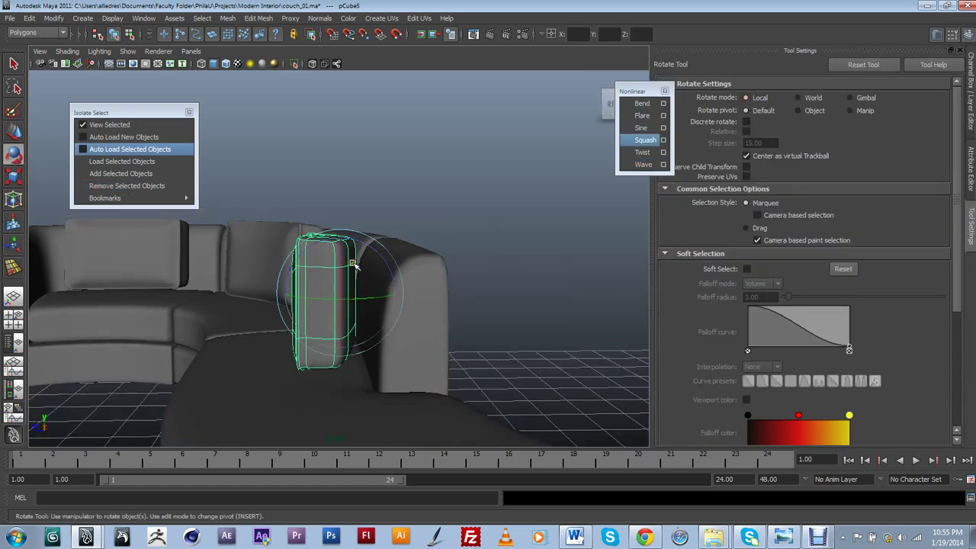
mouse_move(367, 247)
mouse_down()
mouse_move(388, 266)
mouse_move(376, 252)
mouse_up()
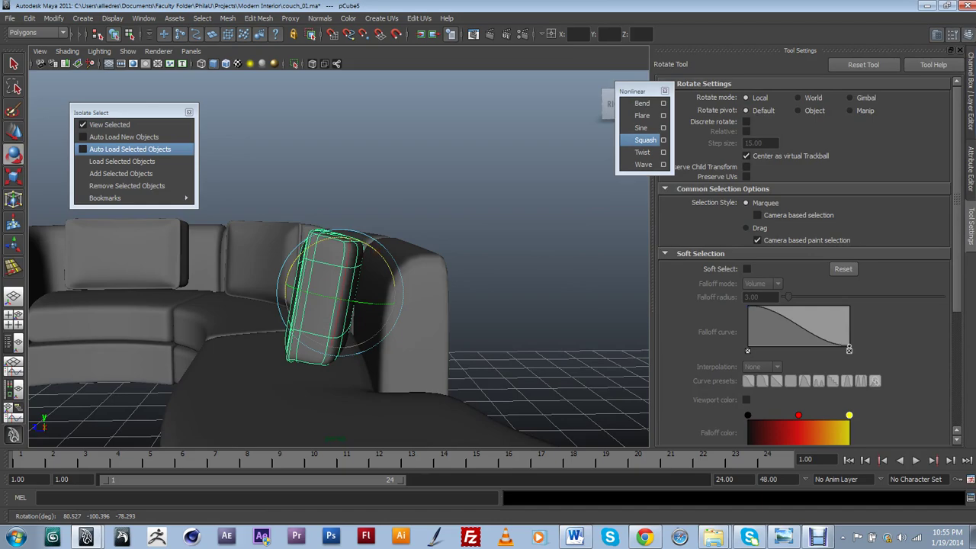
click(958, 50)
alt+drag(347, 314, 501, 328)
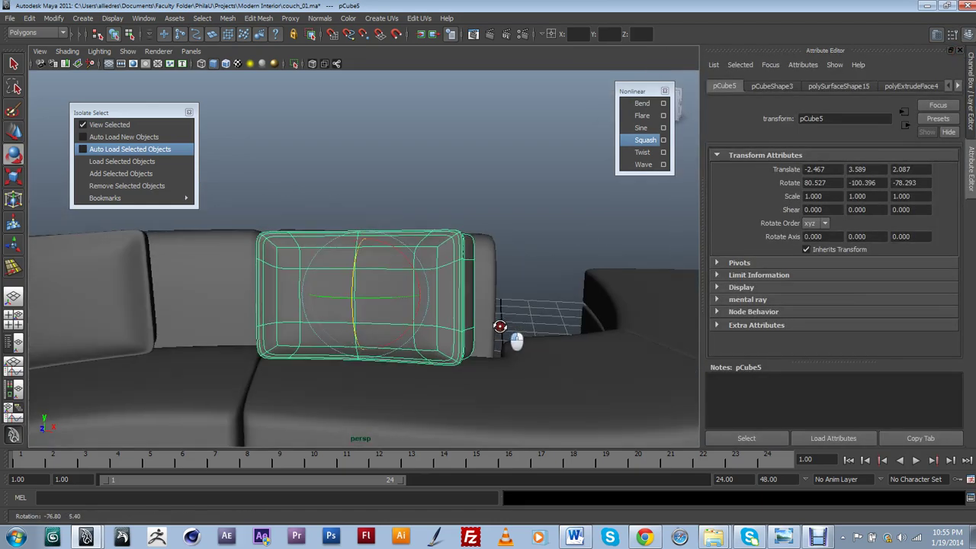
click(959, 53)
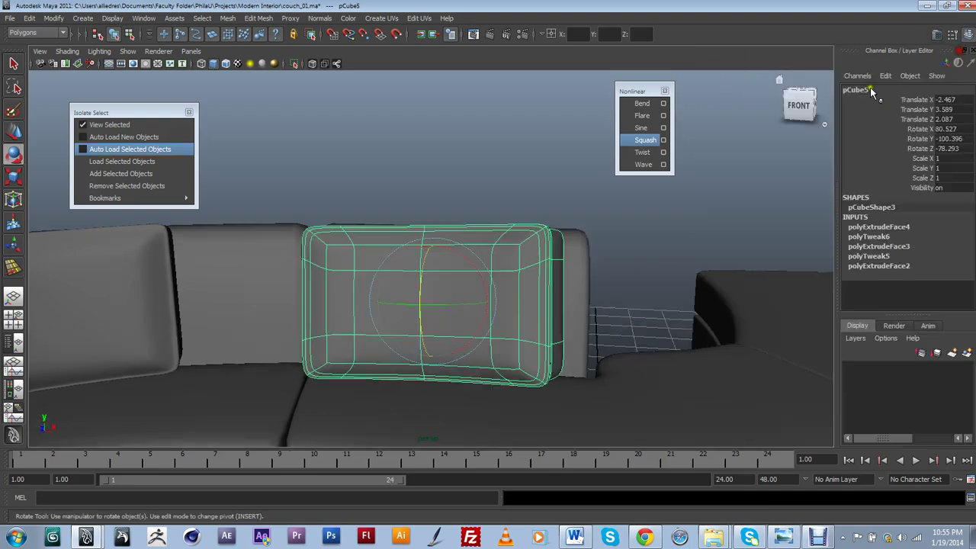
Move the tilted third cushion closer to its backrest, to about X -2.461, Y 3.561 and Z 1.93
alt+drag(488, 305, 229, 279)
click(13, 132)
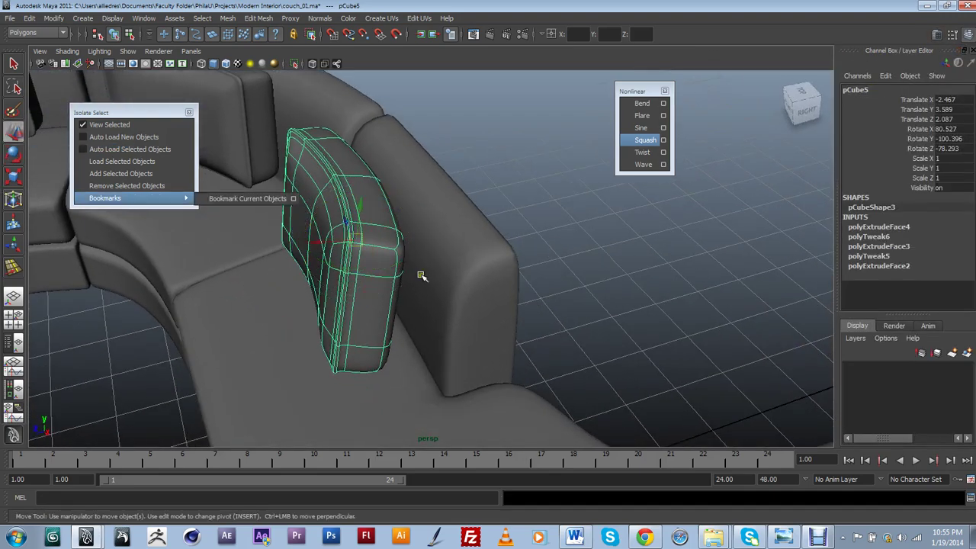
alt+drag(422, 276, 315, 331)
alt+middle_drag(385, 278, 364, 360)
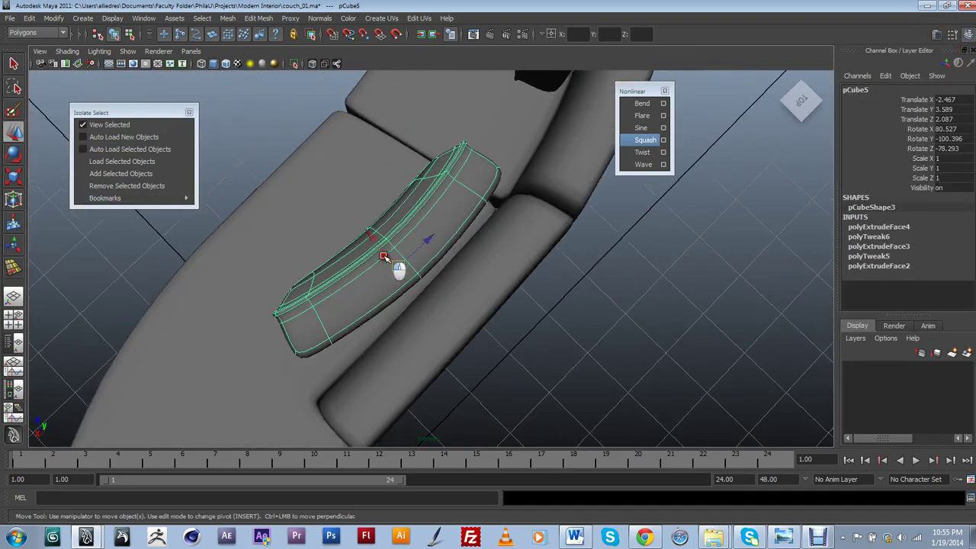
drag(390, 263, 385, 256)
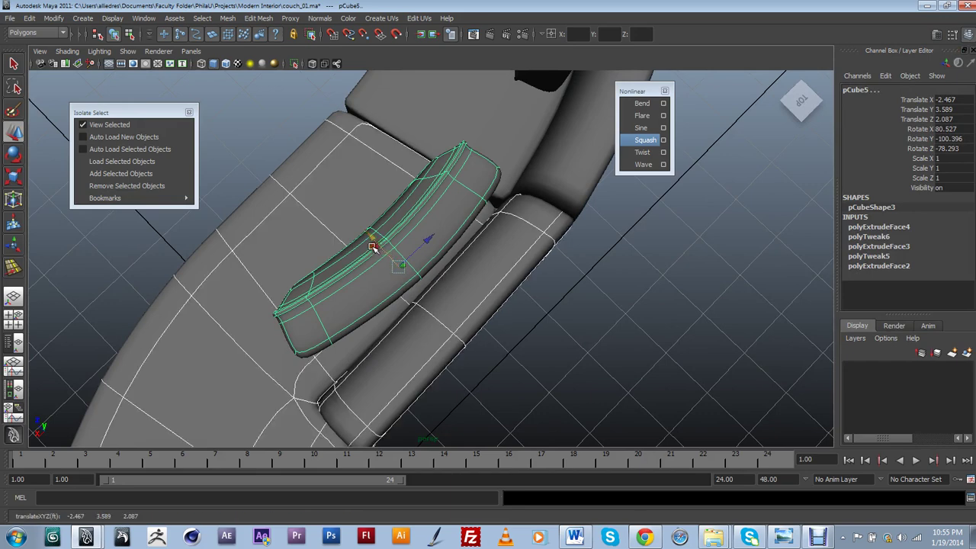
click(237, 162)
click(387, 251)
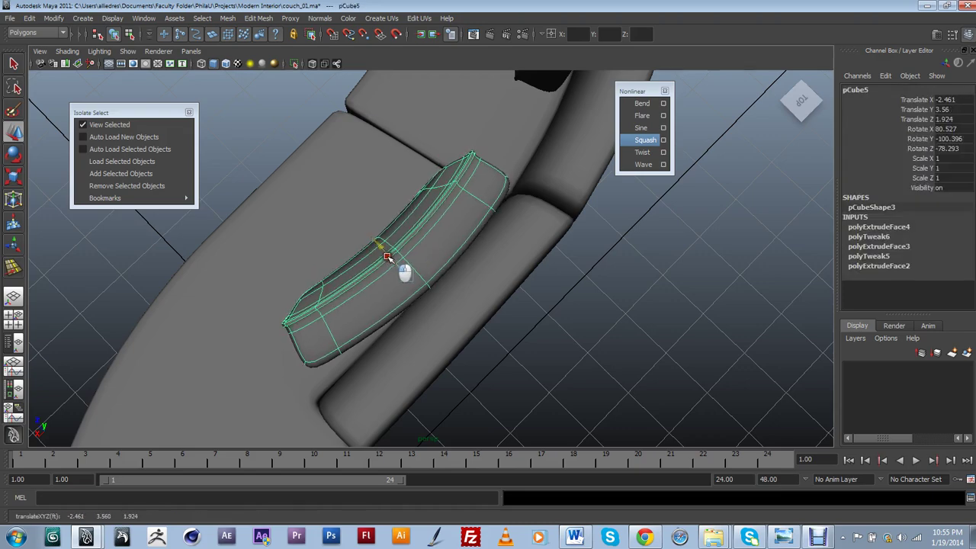
alt+drag(385, 254, 491, 294)
Rotate the third cushion parallel to its backrest, to about 114.94, -101.321 and -113.295 degrees, and deselect it
key(e)
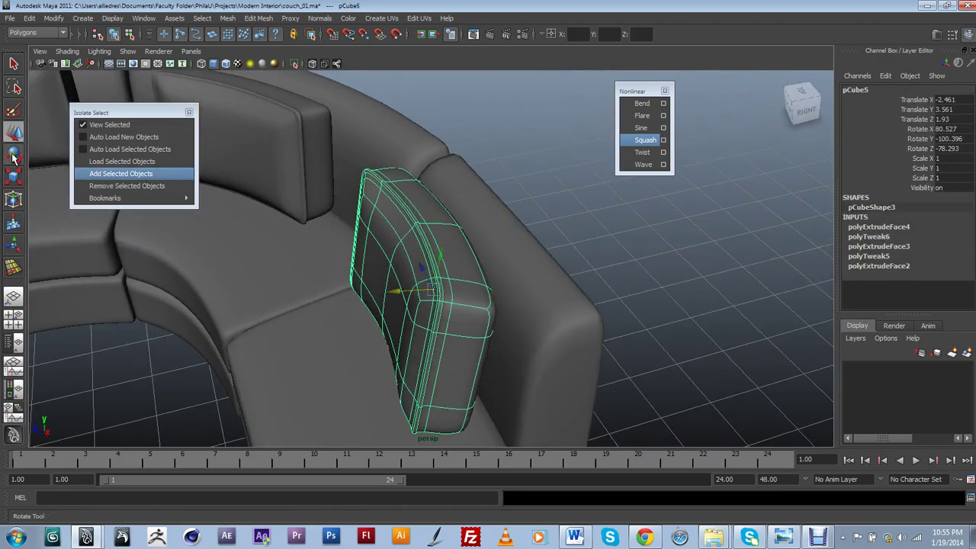
drag(433, 323, 479, 354)
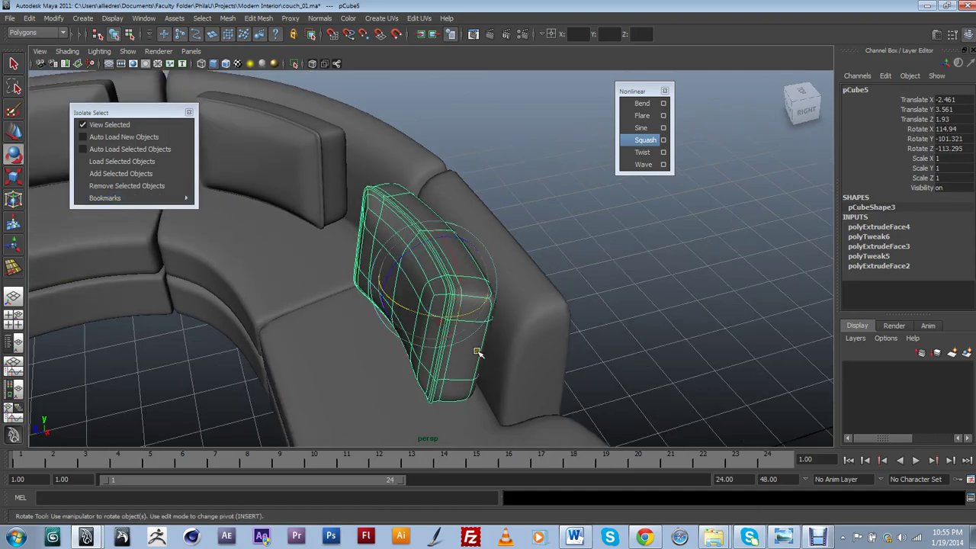
alt+drag(429, 386, 333, 305)
click(429, 189)
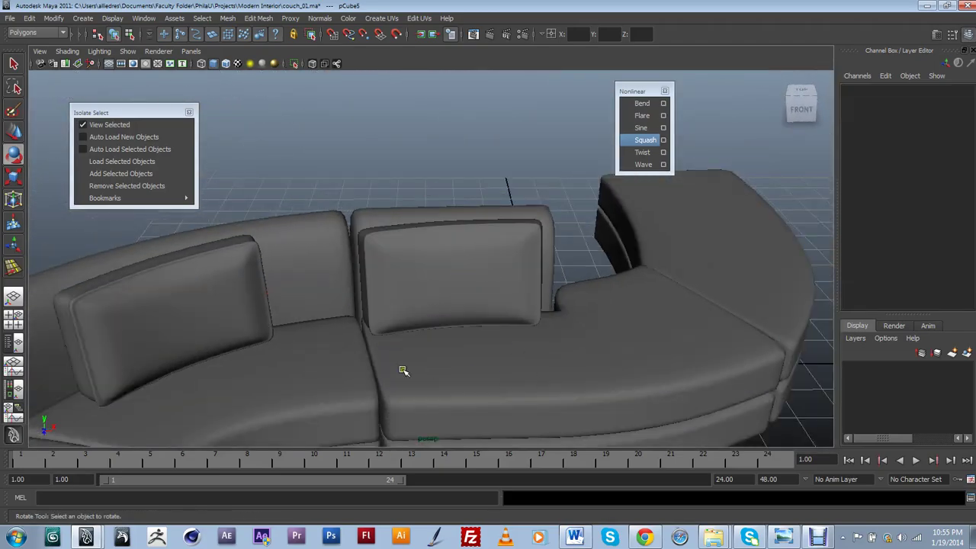
Slide the third cushion along and against its backrest, to about X -1.793, Y 3.575 and Z 1.874, and deselect it
alt+drag(374, 361, 438, 294)
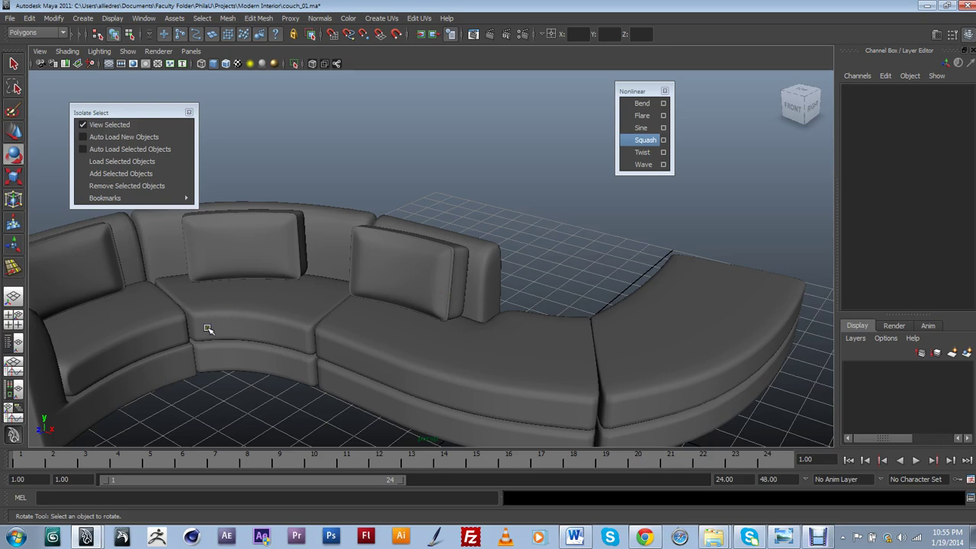
key(w)
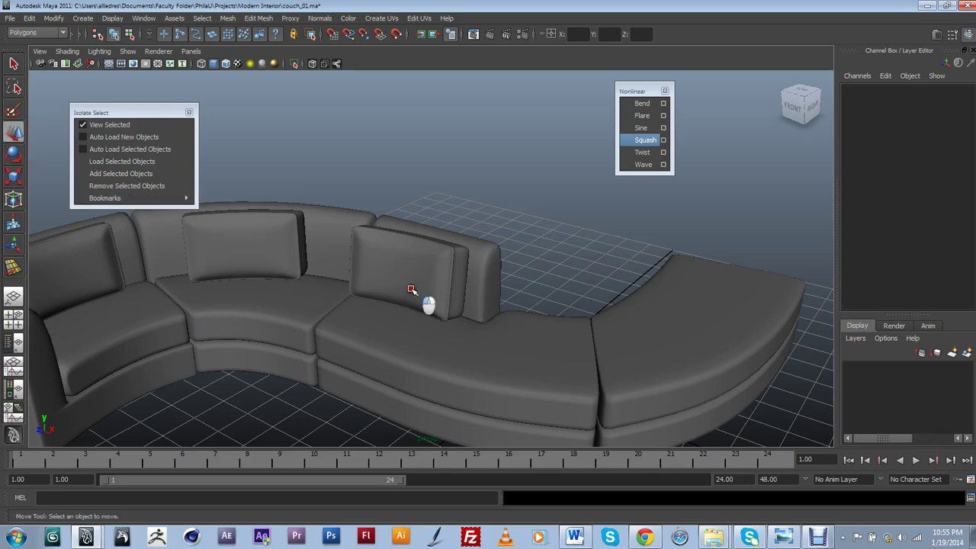
click(406, 284)
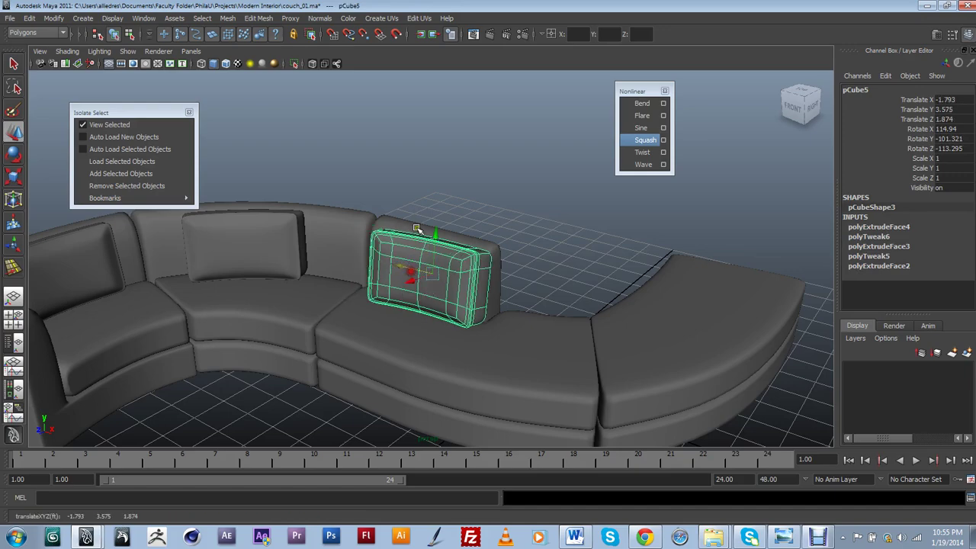
click(550, 325)
Select the first seat section's cushion beside the armrest and display it without smoothing
alt+drag(435, 324, 338, 401)
scroll(340, 399, up, 9)
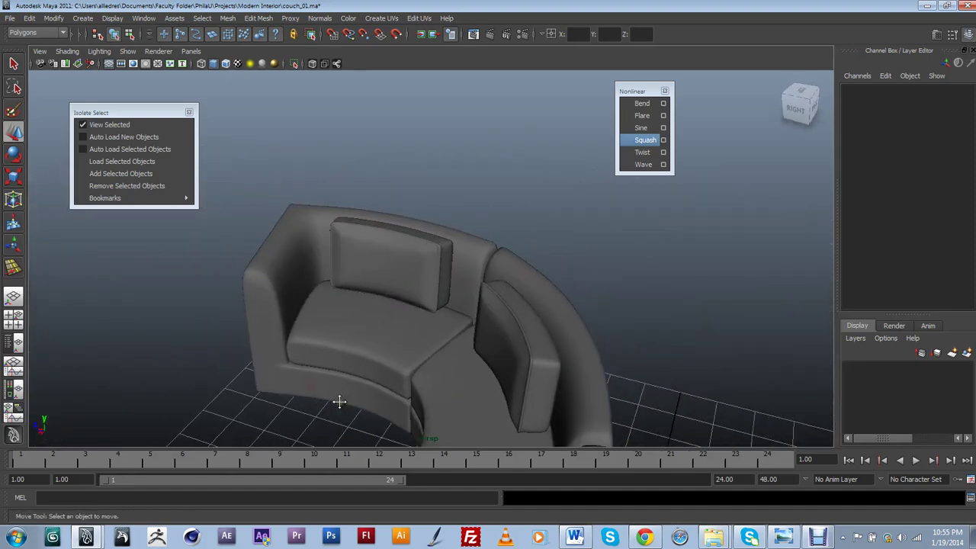
click(460, 256)
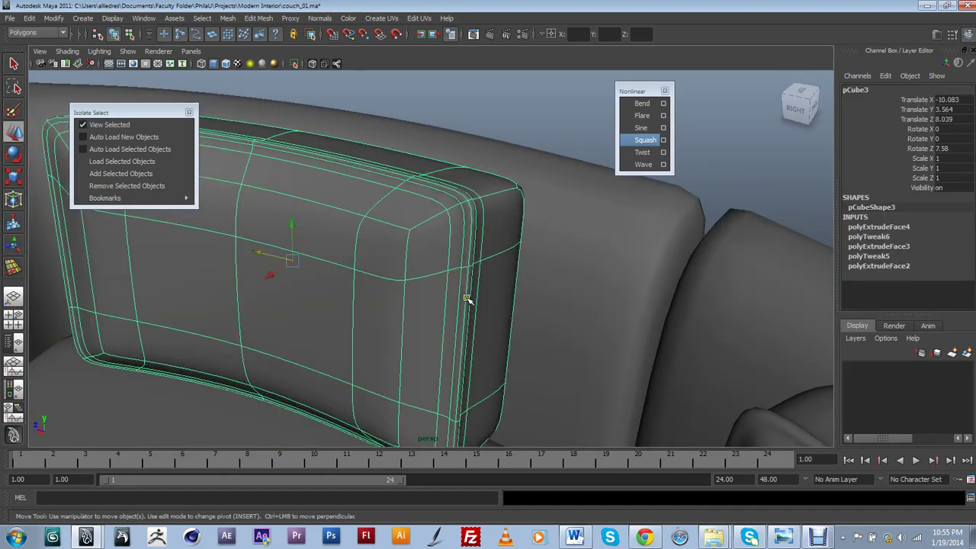
scroll(467, 298, down, 3)
key(1)
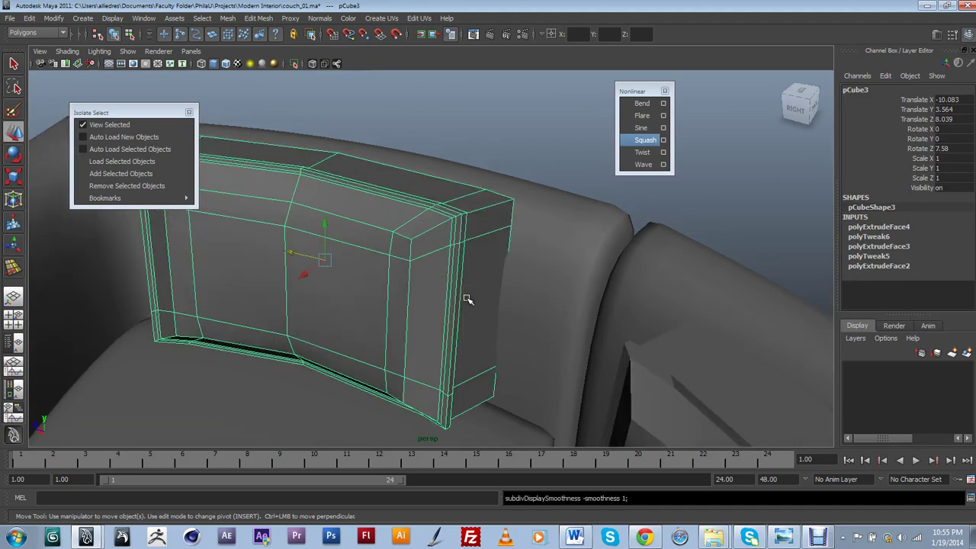
Examine the unsmoothed first cushion's piping and corner edges from the end, up close and from above
alt+drag(470, 295, 390, 371)
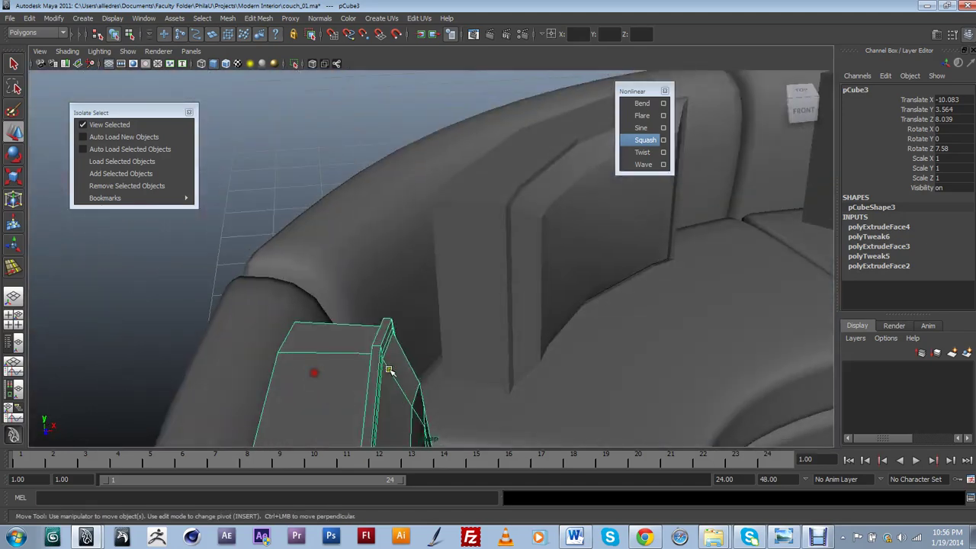
alt+middle_drag(390, 370, 467, 281)
alt+drag(467, 281, 436, 288)
scroll(499, 282, down, 3)
scroll(475, 297, up, 3)
alt+middle_drag(440, 301, 461, 264)
scroll(464, 268, up, 3)
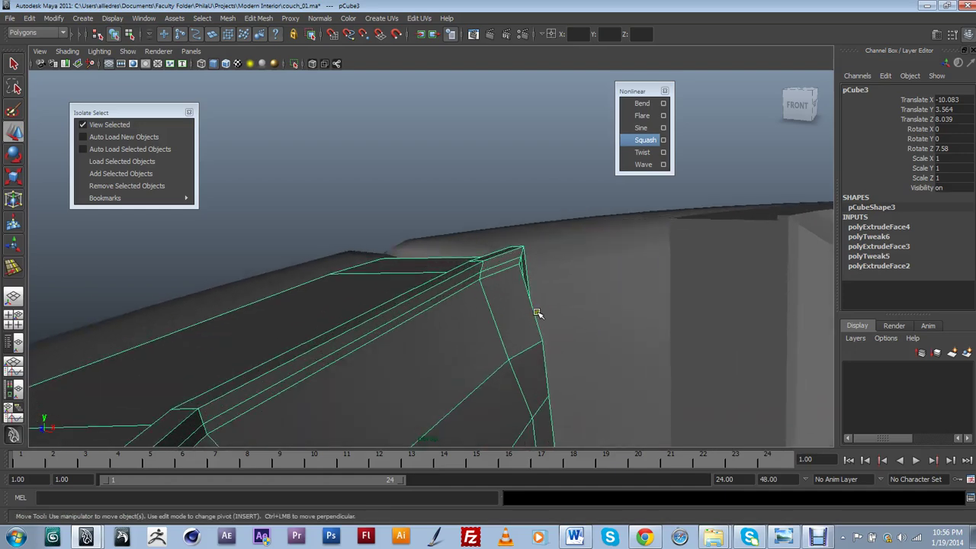
alt+drag(540, 314, 518, 358)
alt+middle_drag(423, 272, 423, 266)
alt+drag(423, 266, 403, 285)
Insert an edge loop along the outer edge of the first cushion's piping, with the cushion displayed smoothed
right_click(402, 259)
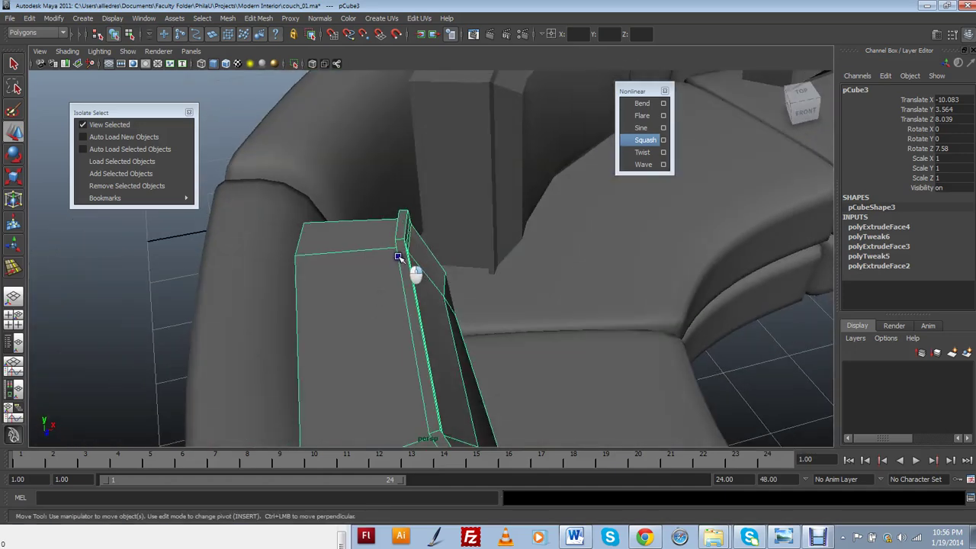
right_drag(401, 250, 401, 251)
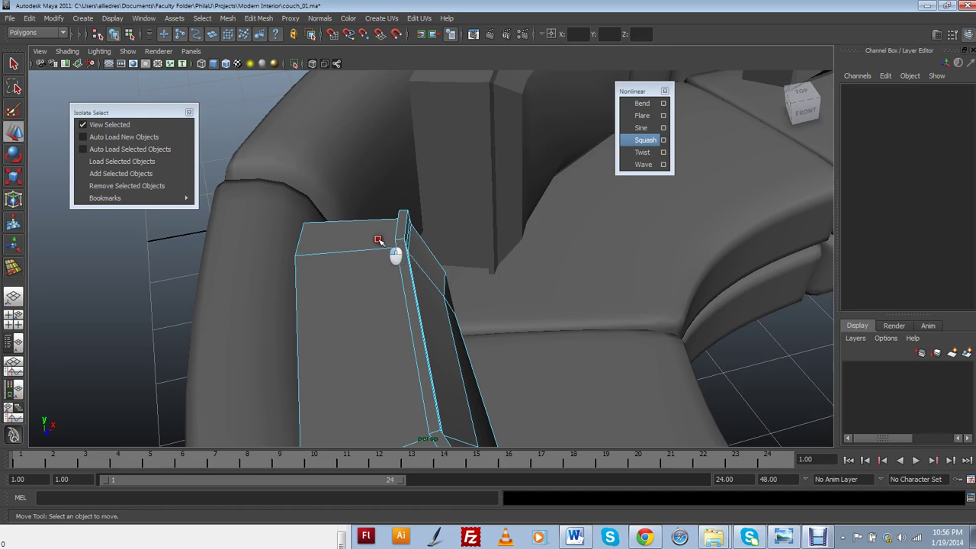
shift+right_click(348, 227)
scroll(401, 255, up, 3)
scroll(417, 250, down, 2)
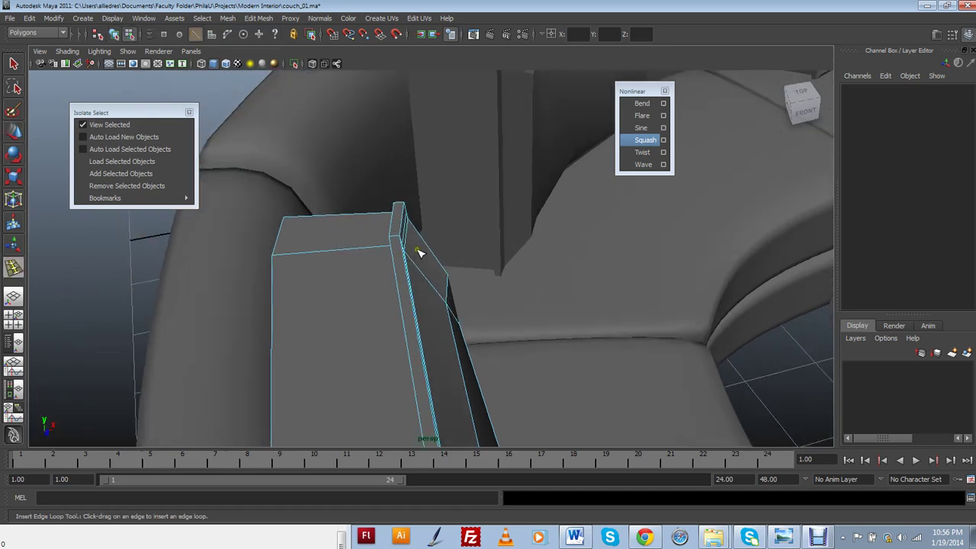
alt+middle_drag(450, 229, 479, 380)
scroll(433, 386, up, 4)
scroll(428, 373, down, 4)
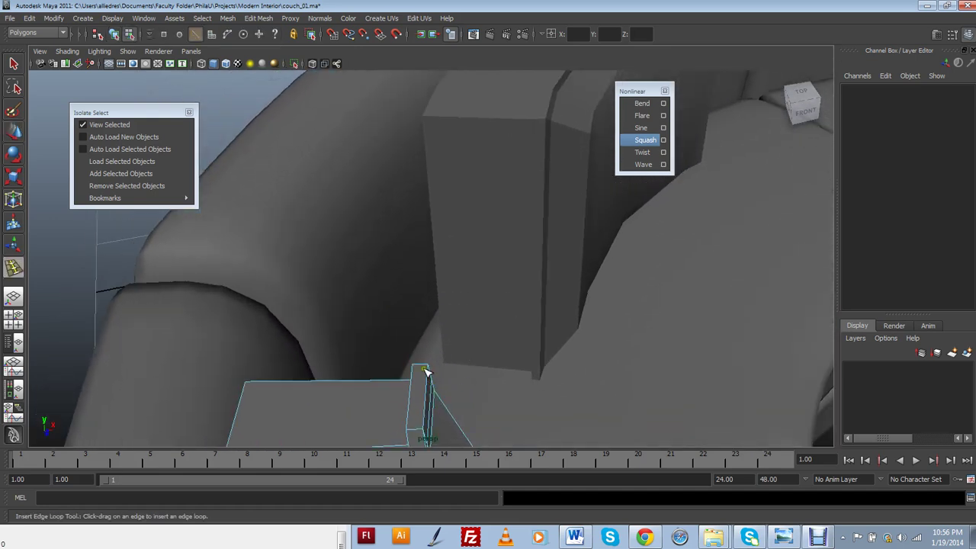
alt+drag(472, 404, 462, 390)
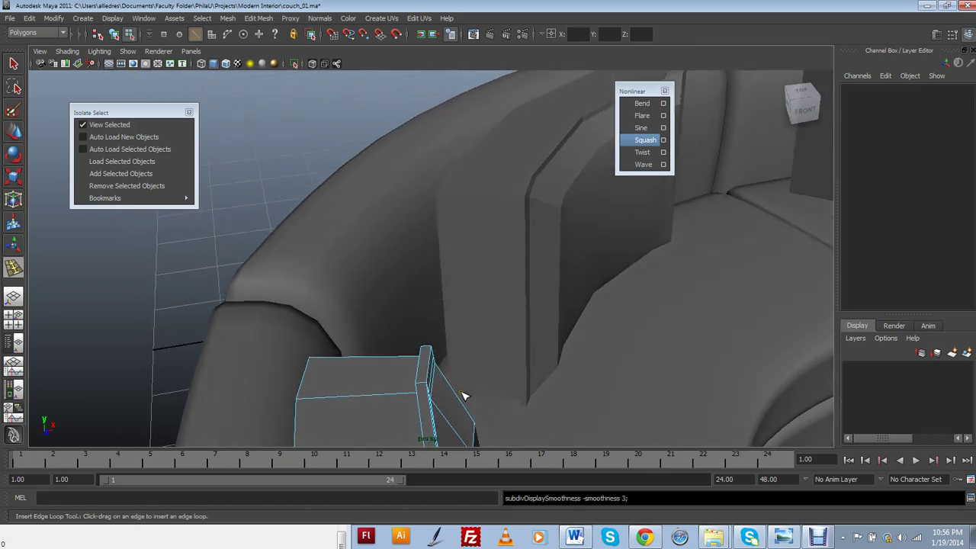
scroll(446, 401, down, 4)
alt+middle_drag(447, 401, 478, 326)
scroll(478, 401, up, 6)
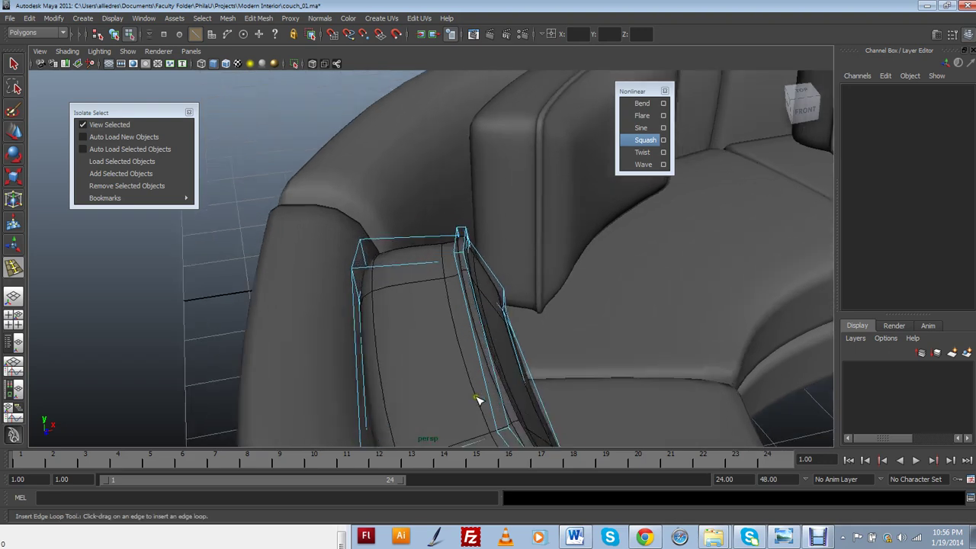
scroll(495, 279, up, 2)
alt+middle_drag(494, 279, 489, 319)
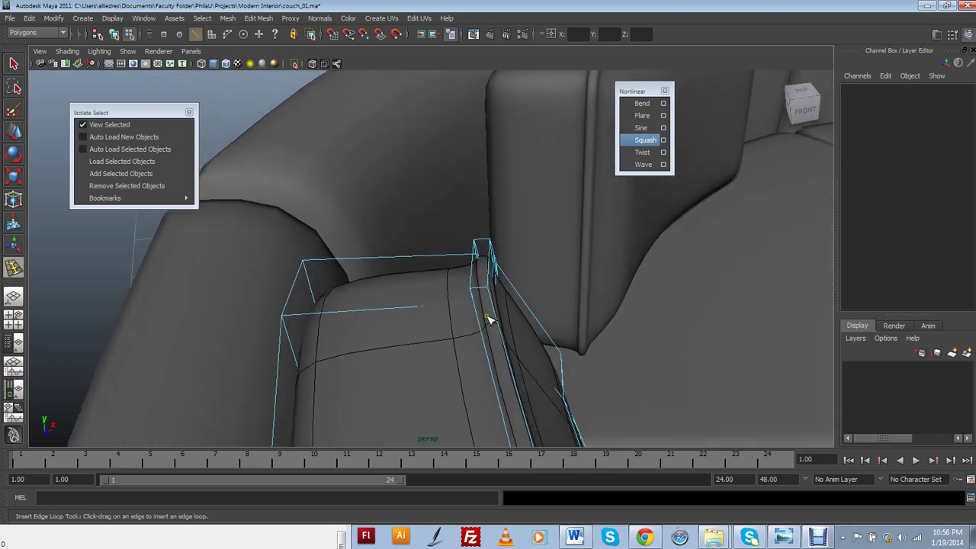
click(481, 241)
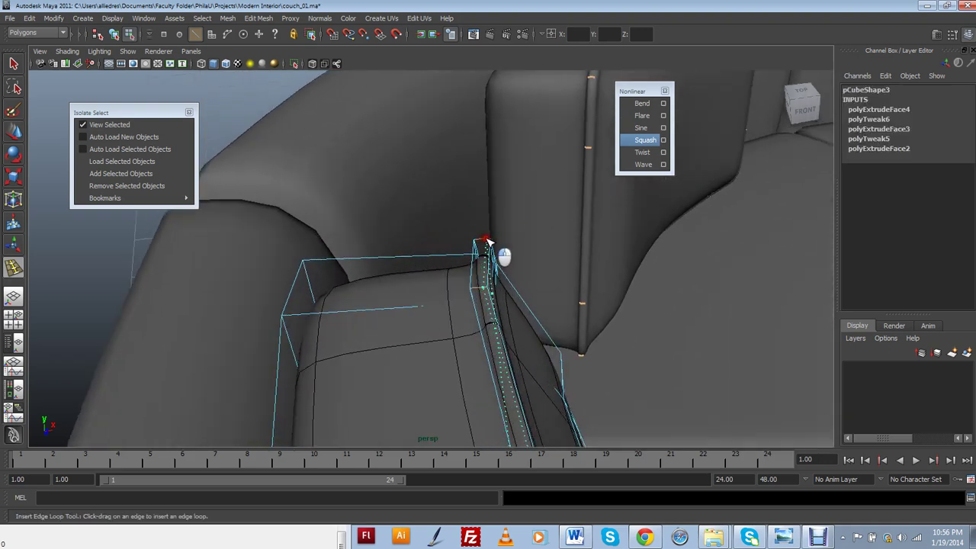
Insert a second edge loop along the piping at the first cushion's opposite corner, exit the tool and deselect the cushion
alt+drag(653, 298, 458, 328)
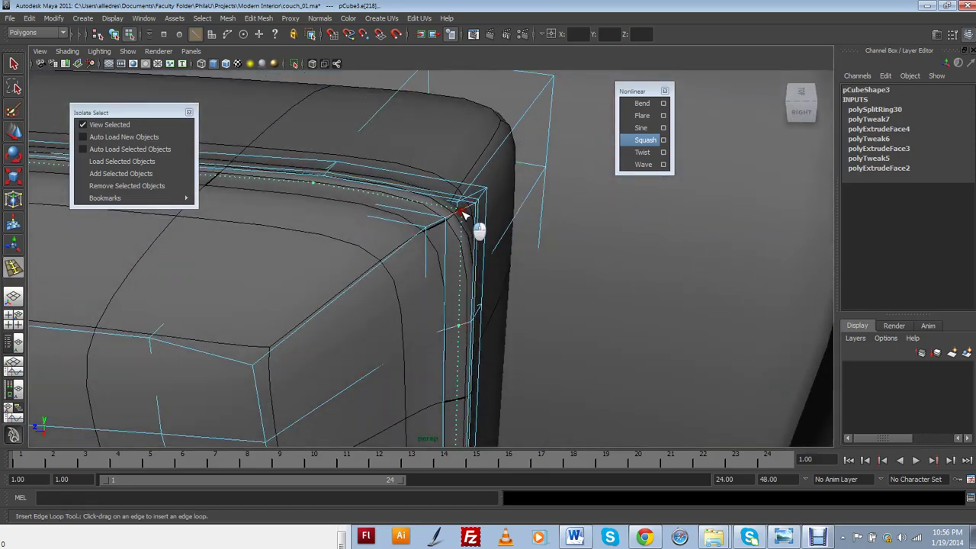
drag(468, 212, 471, 227)
scroll(480, 251, down, 10)
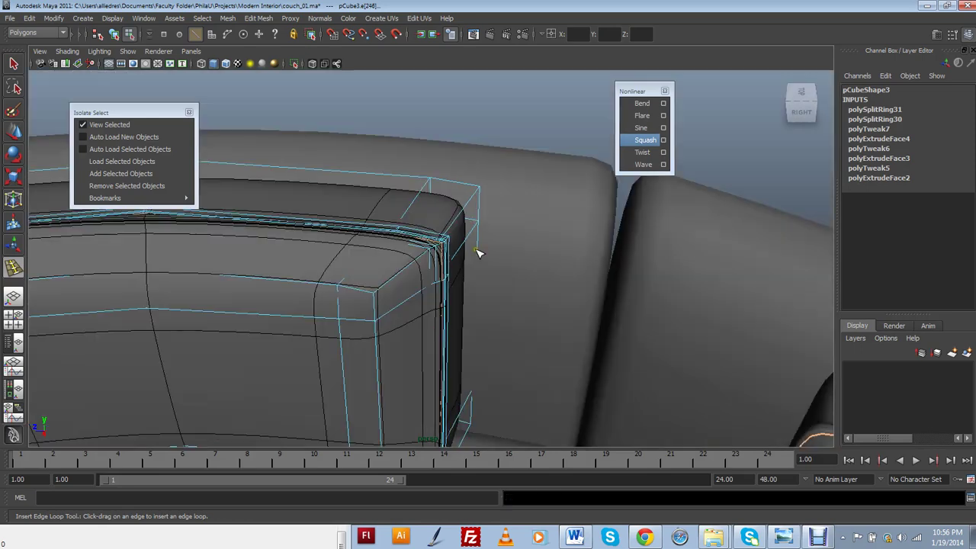
alt+middle_drag(470, 277, 554, 245)
key(w)
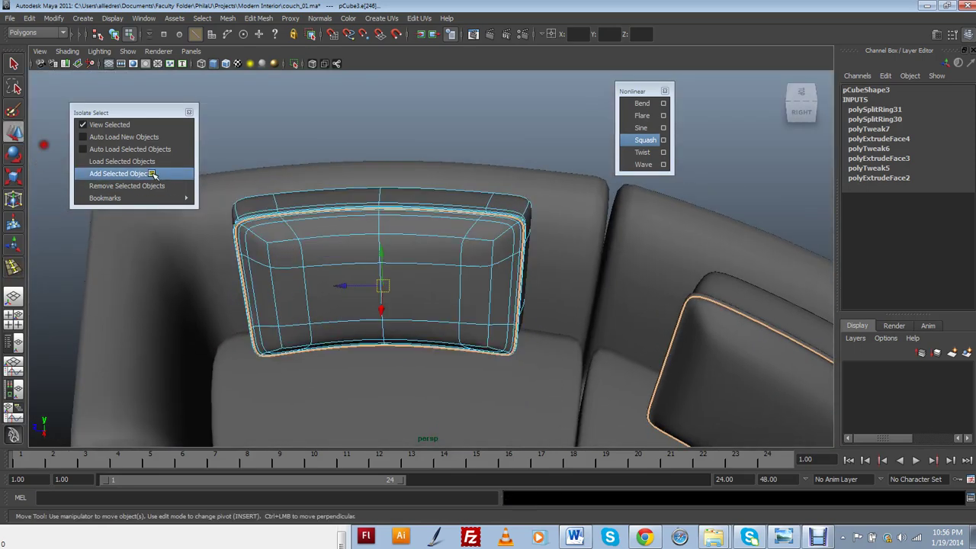
click(535, 155)
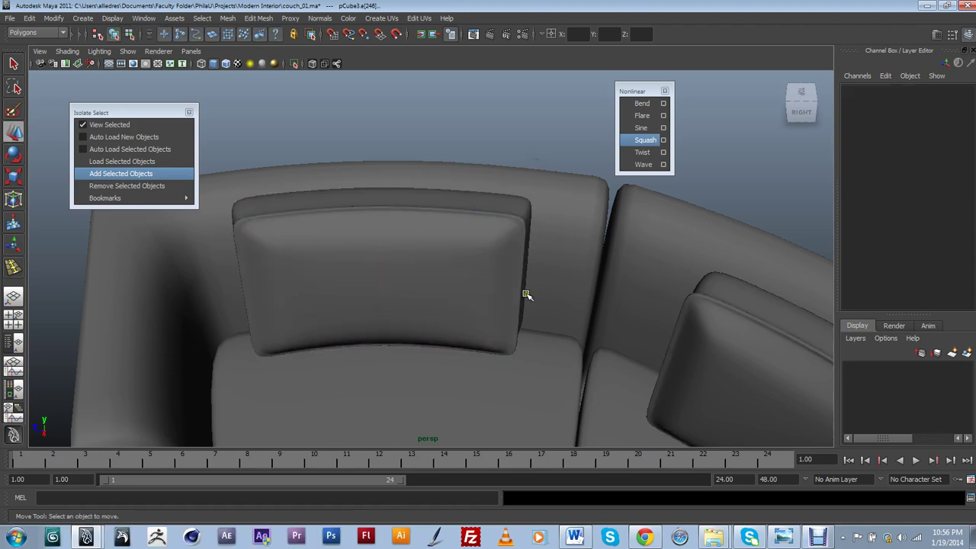
Select the first cushion again and display it without smoothing
scroll(421, 254, up, 6)
alt+drag(394, 244, 414, 279)
scroll(414, 279, down, 7)
scroll(462, 325, up, 6)
alt+drag(462, 324, 538, 311)
alt+middle_drag(538, 311, 609, 337)
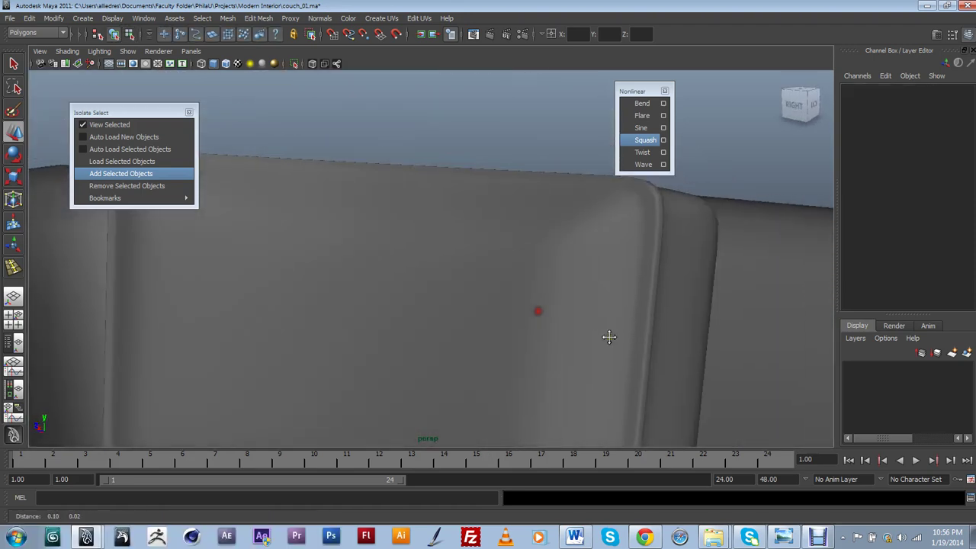
alt+drag(608, 337, 496, 398)
click(507, 294)
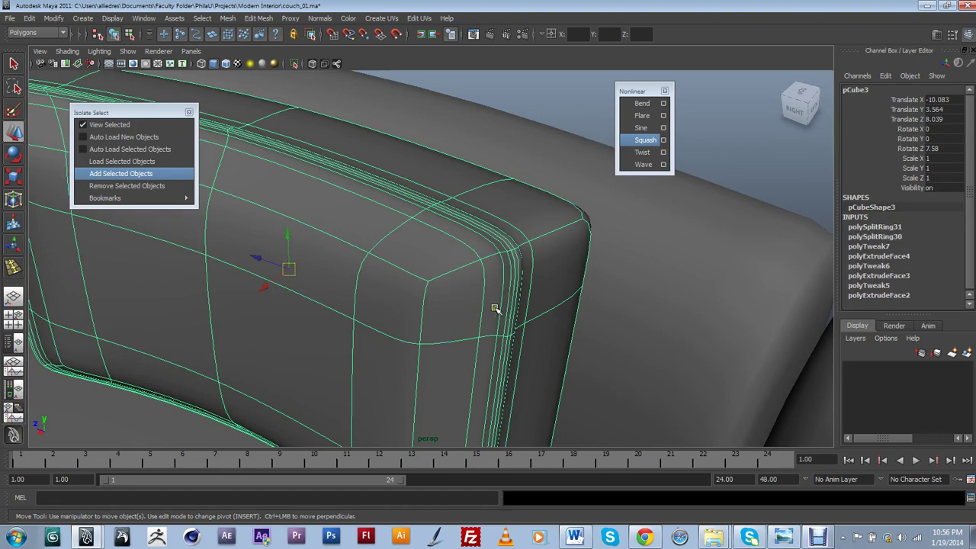
alt+drag(494, 308, 504, 265)
key(1)
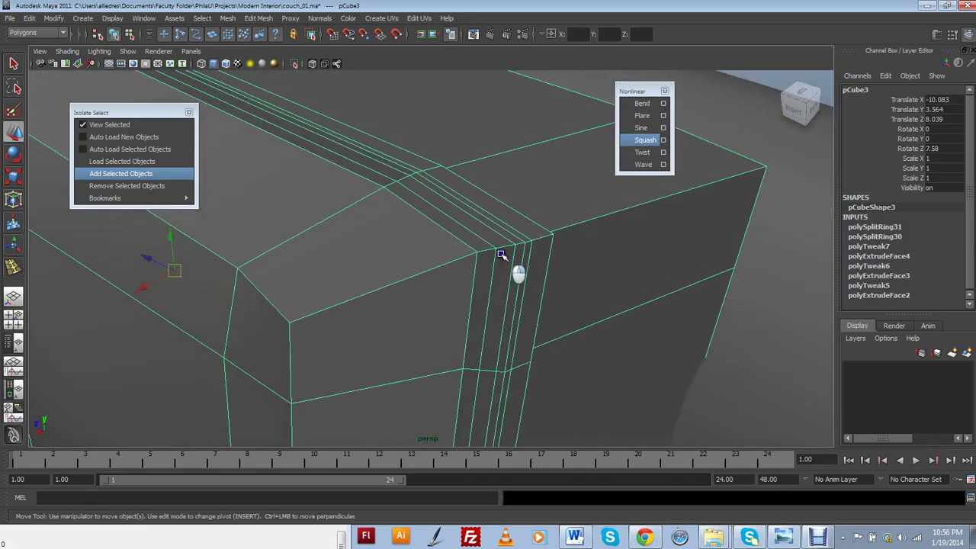
Select the edge ring crossing the narrow strip of the first cushion's piping and convert the selection to faces
click(502, 247)
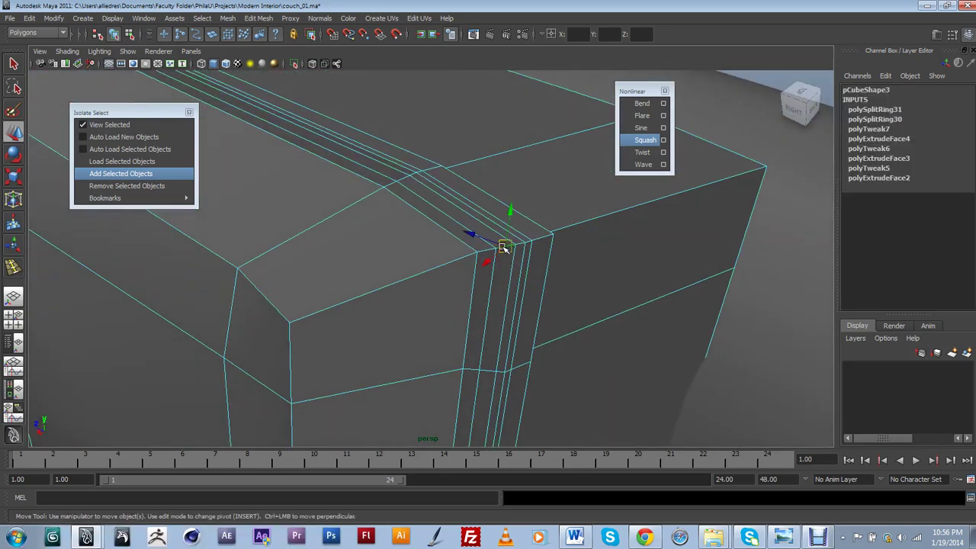
double_click(505, 251)
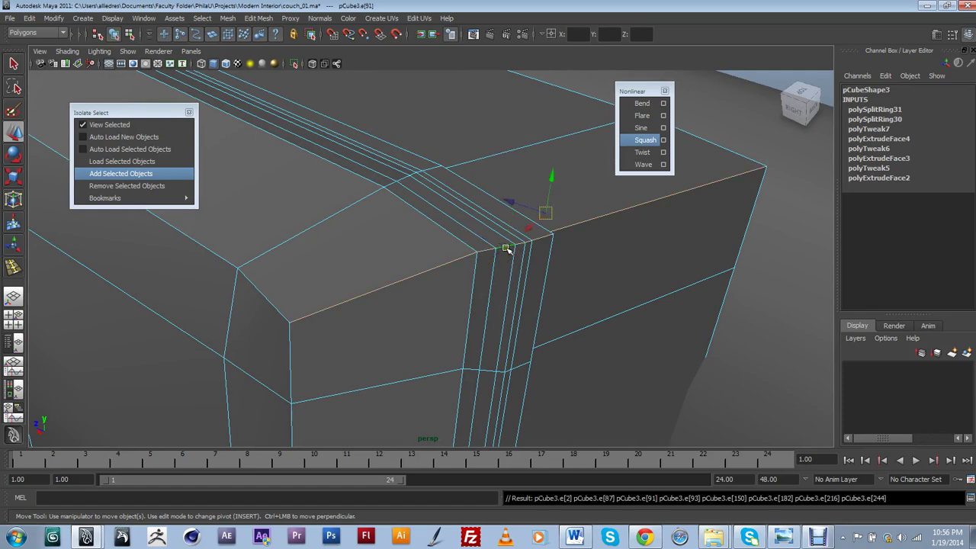
click(505, 248)
double_click(505, 248)
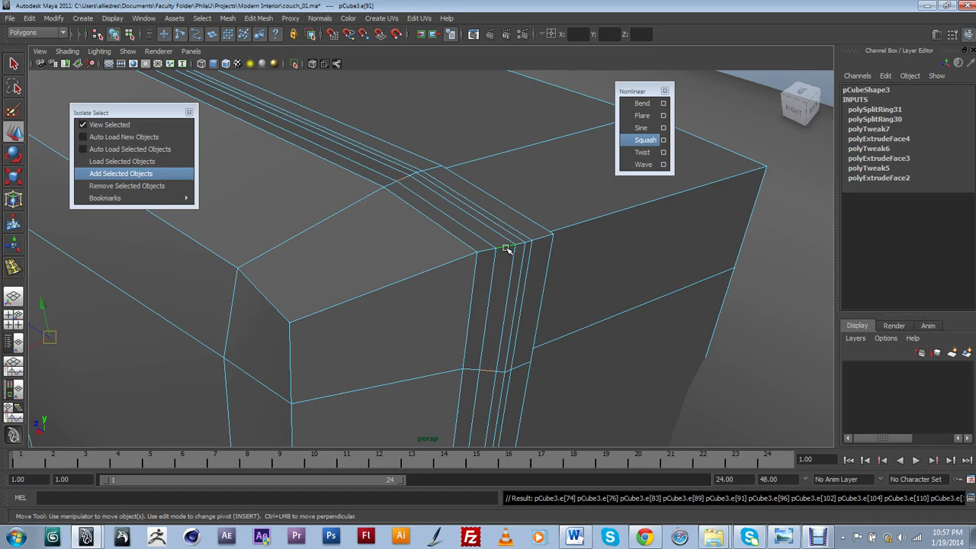
alt+drag(505, 247, 461, 265)
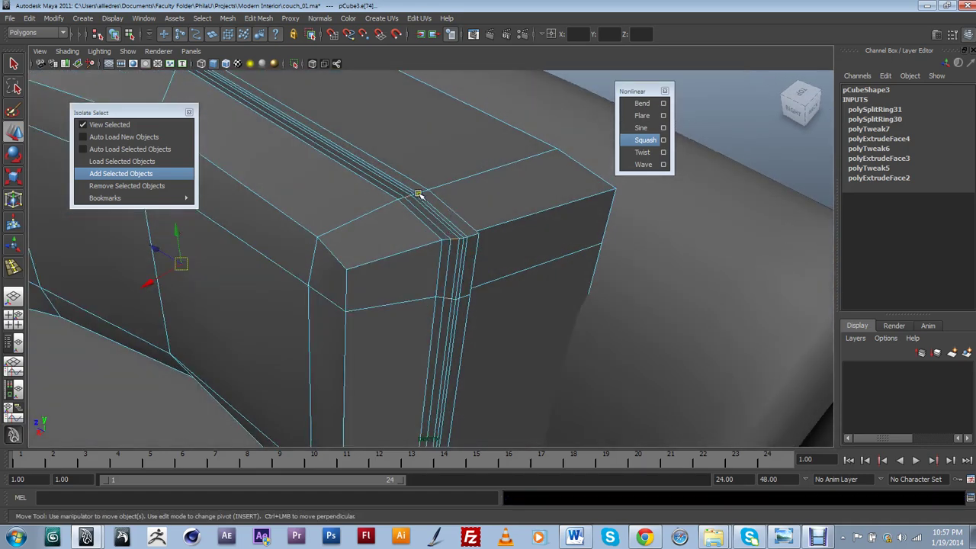
alt+drag(417, 194, 430, 274)
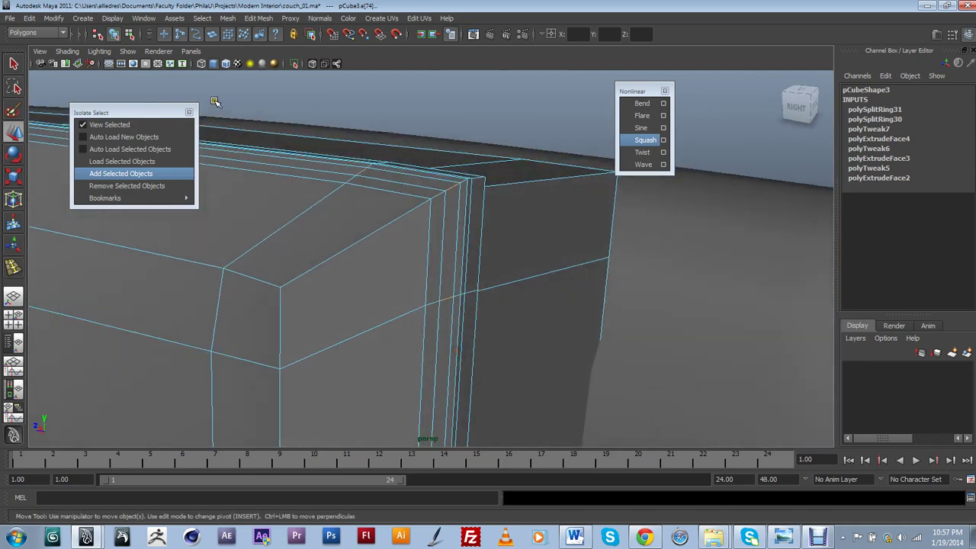
click(202, 18)
mouse_move(259, 163)
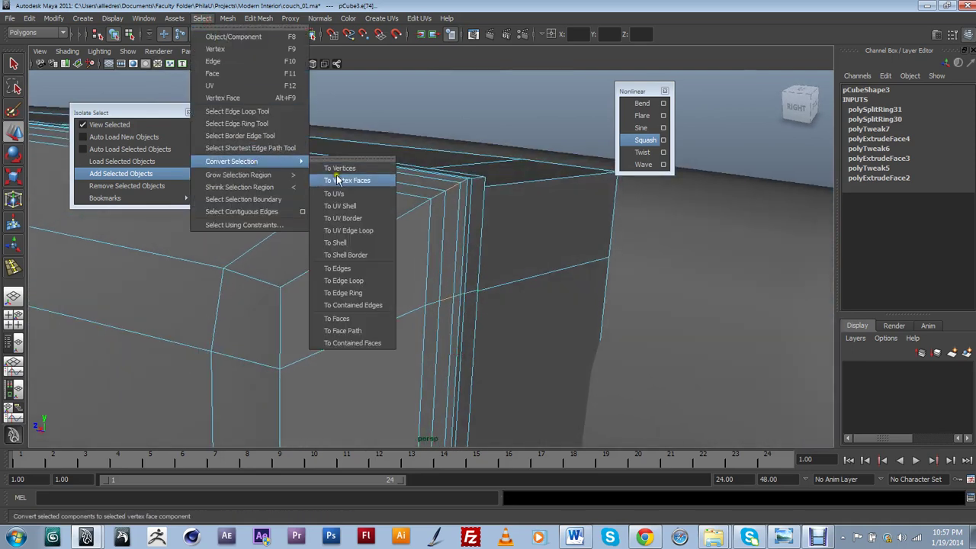
click(337, 318)
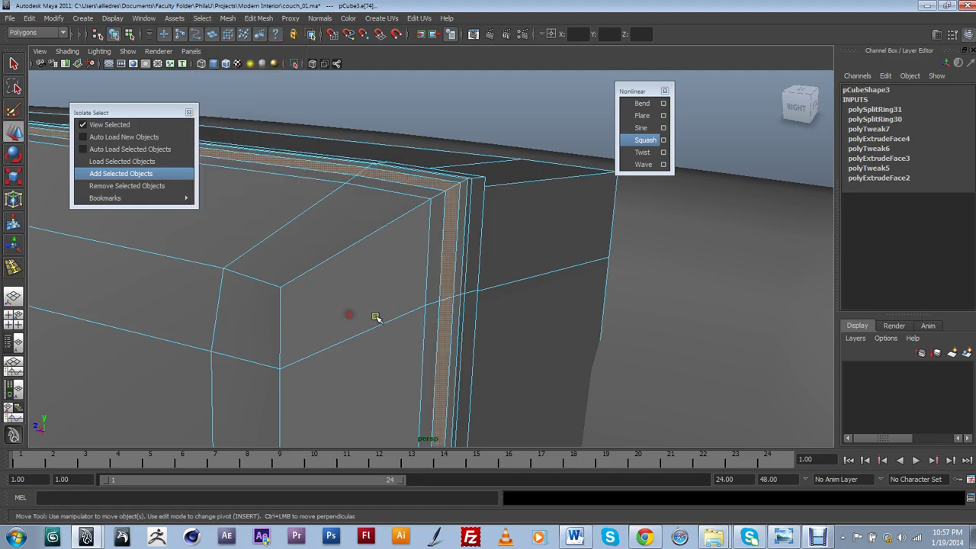
alt+drag(431, 297, 466, 322)
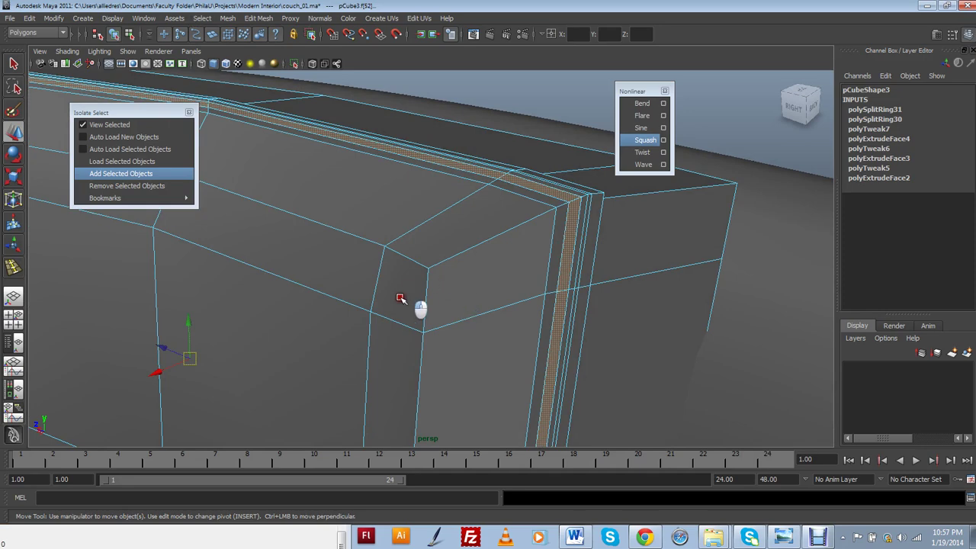
Extrude the ring of faces around the first cushion's piping, undo the stray face selections and return to object selection
key(ctrl+e)
scroll(472, 343, down, 8)
alt+middle_drag(472, 342, 590, 377)
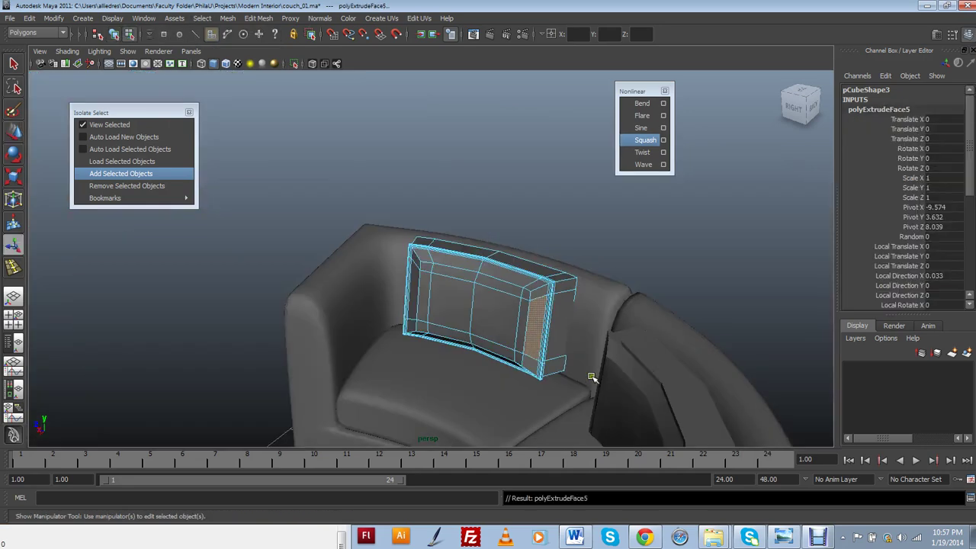
scroll(590, 377, down, 2)
key(ctrl+z)
key(ctrl+z)
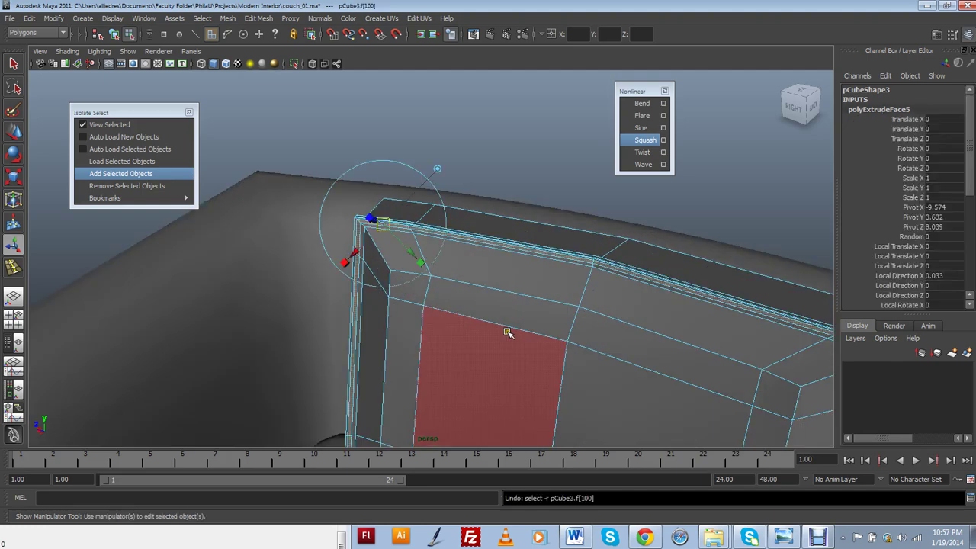
alt+drag(606, 333, 482, 307)
alt+drag(585, 129, 484, 309)
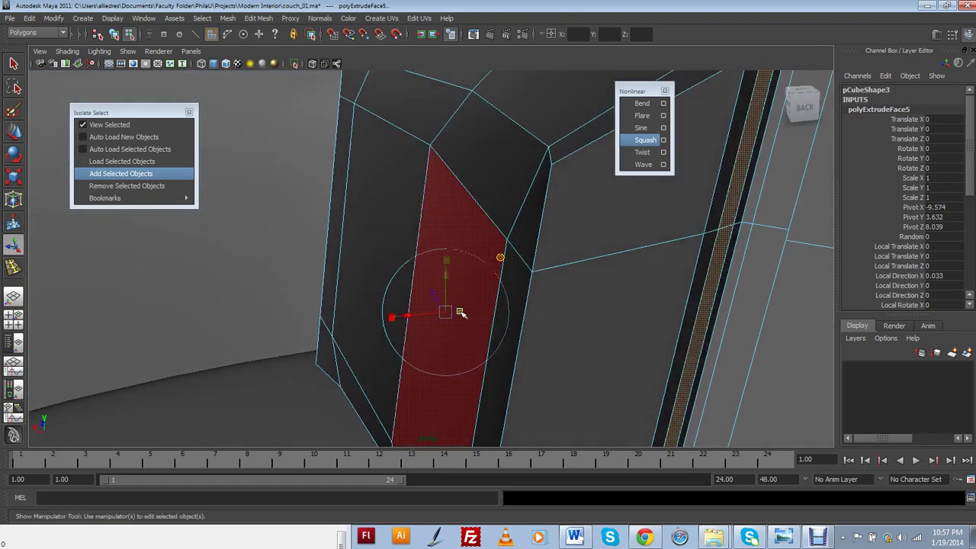
drag(424, 315, 587, 280)
key(F8)
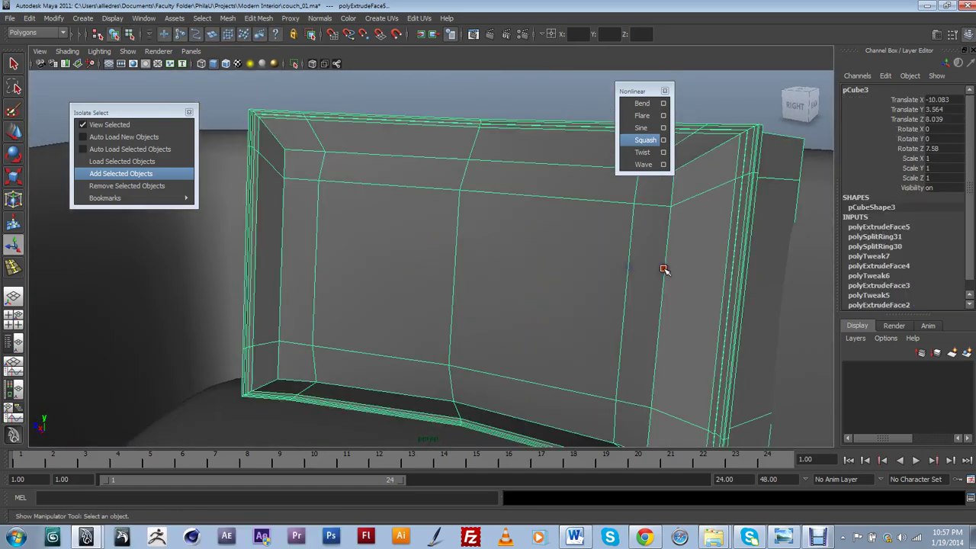
Display the first cushion smoothed again and deselect it
key(3)
scroll(662, 269, down, 4)
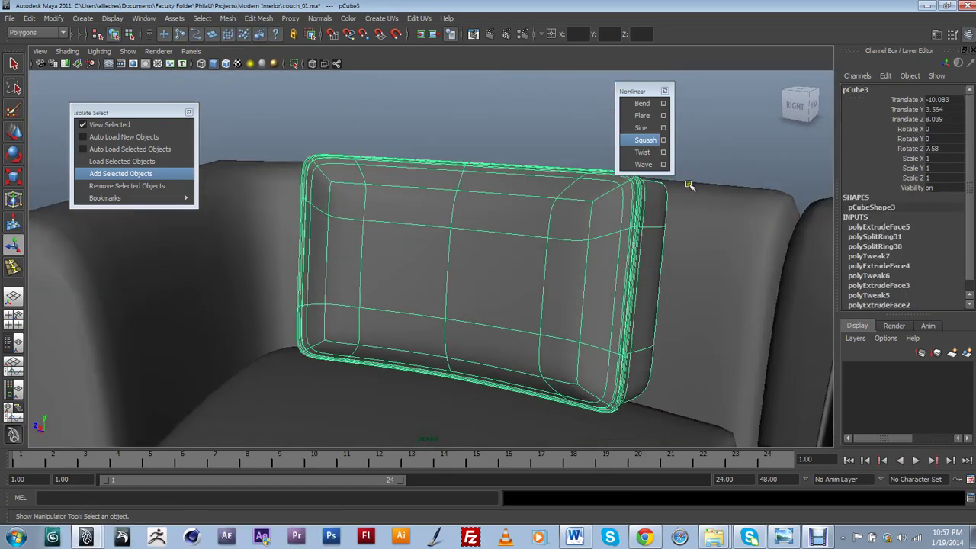
click(707, 151)
Examine the piping on the second cushion and all three cushions on the couch from several angles
alt+drag(569, 390, 476, 324)
click(478, 314)
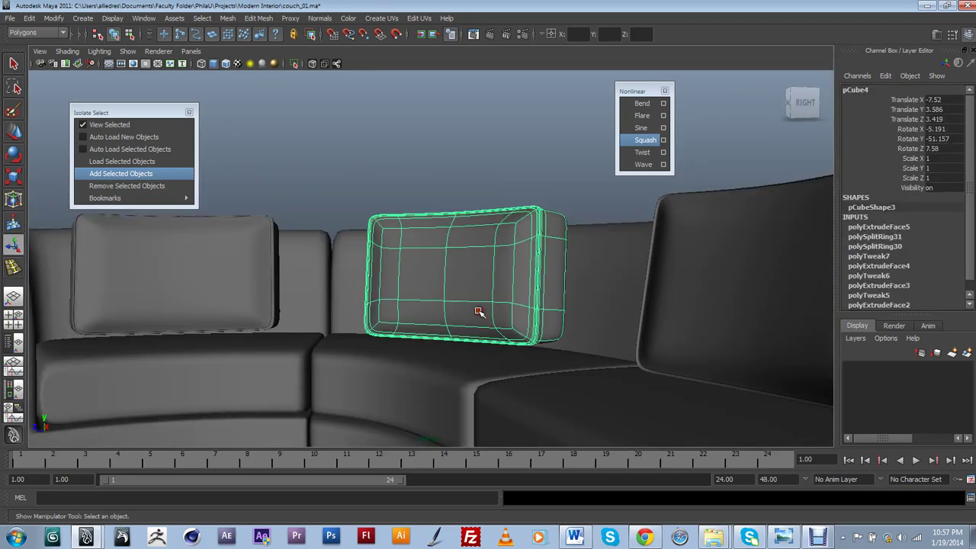
key(w)
drag(468, 253, 519, 200)
click(519, 201)
scroll(561, 299, down, 5)
click(570, 320)
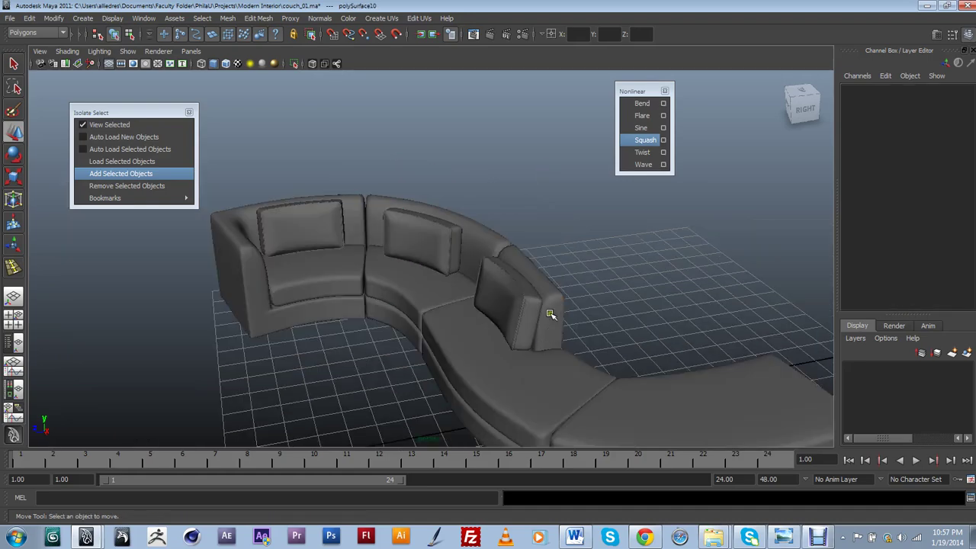
alt+drag(555, 348, 395, 246)
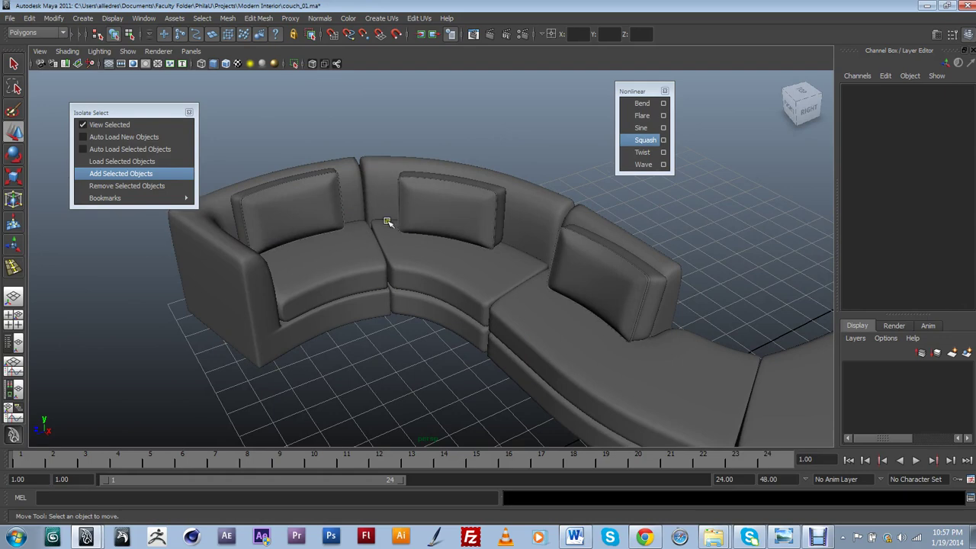
alt+drag(413, 197, 412, 289)
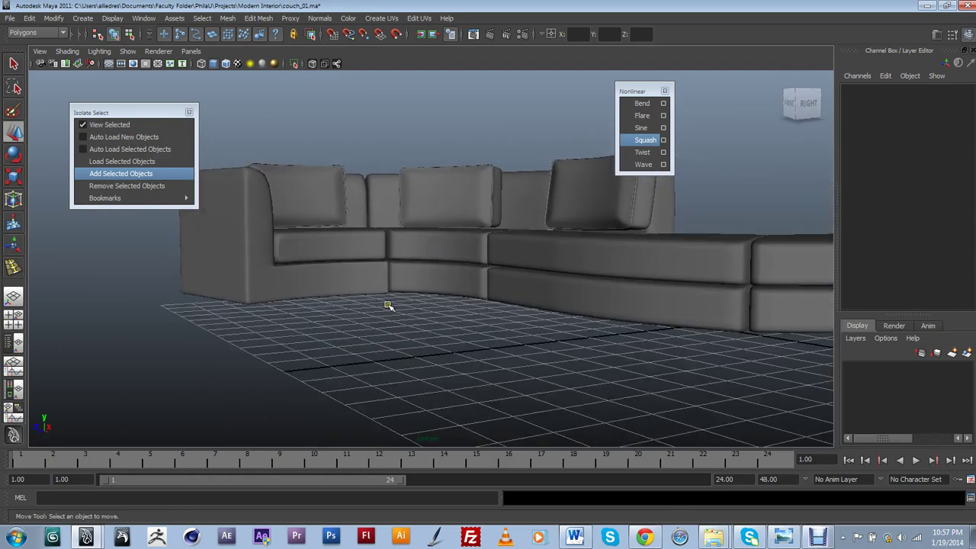